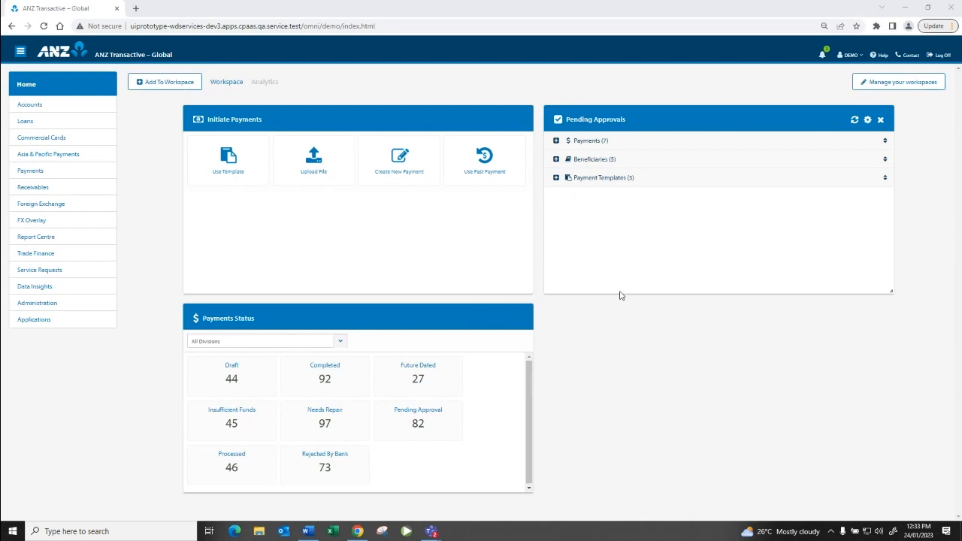
# Step: Browse the content available to add to the workspace and view the payments listed in the Pending Approvals widget
pyautogui.click(155, 85)
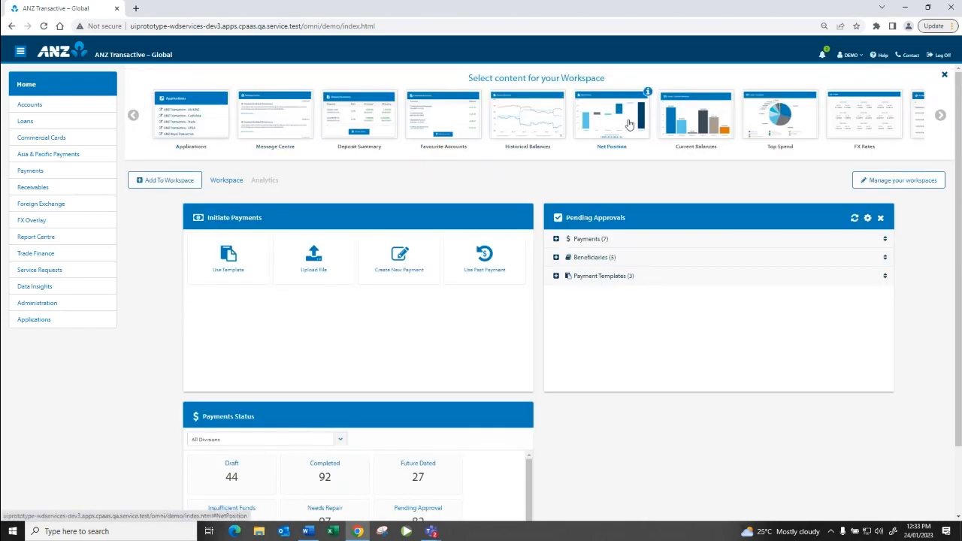
pyautogui.click(943, 75)
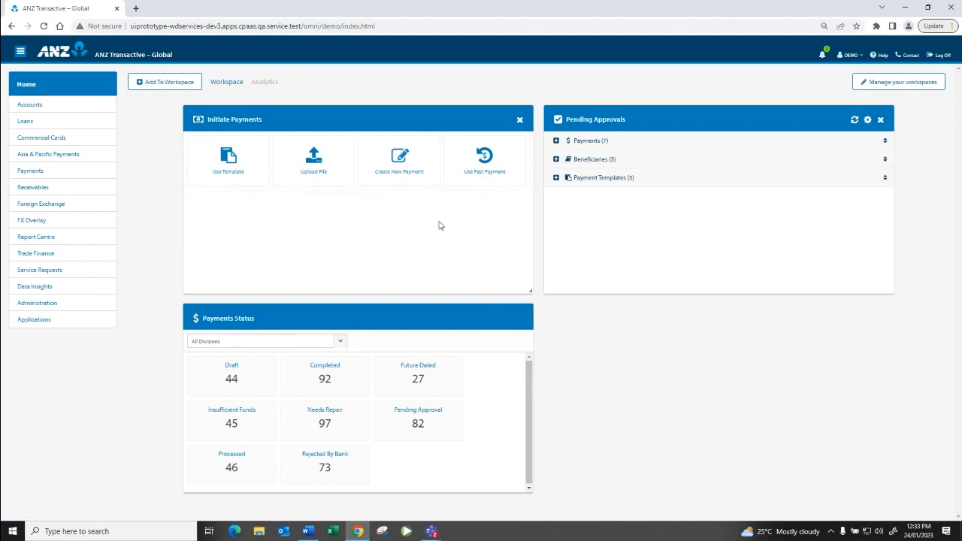
pyautogui.click(556, 141)
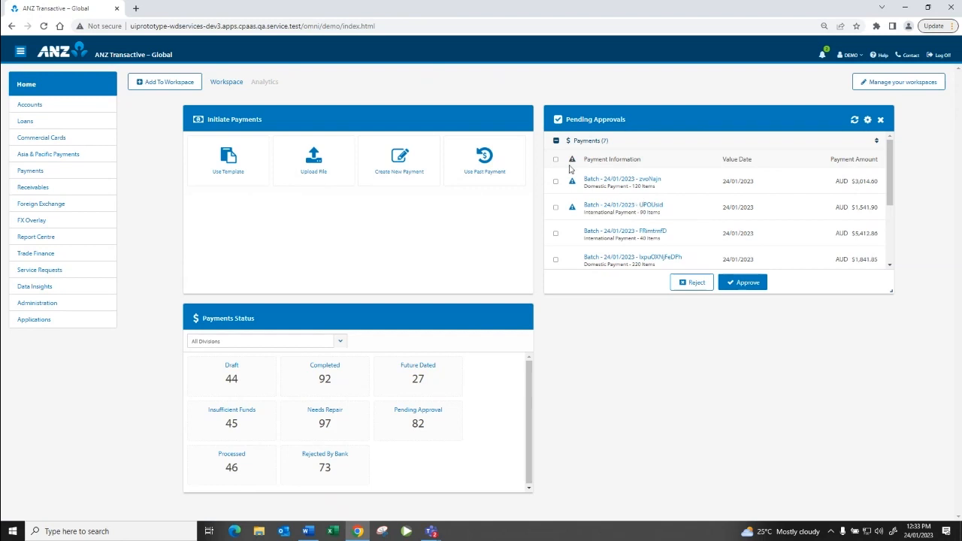
pyautogui.click(556, 142)
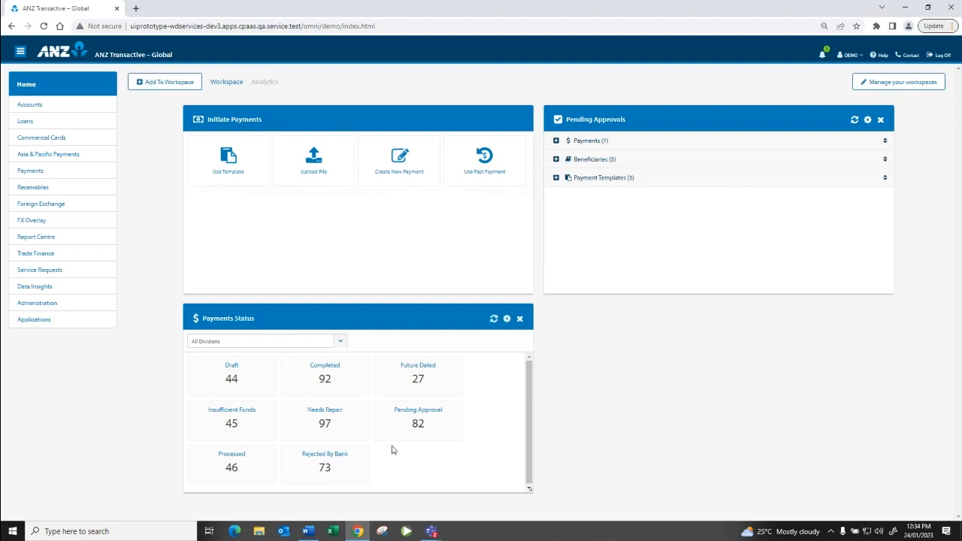
# Step: Try rearranging the workspace by moving the Payments Status and Initiate Payments widgets and resizing Pending Approvals
pyautogui.moveTo(382, 318); pyautogui.dragTo(526, 317)
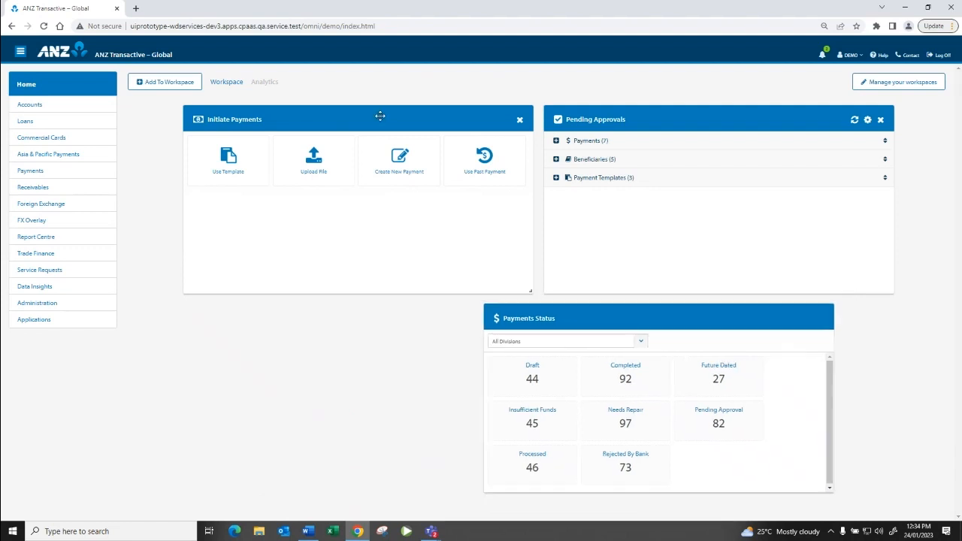
pyautogui.moveTo(380, 117); pyautogui.dragTo(321, 301)
pyautogui.moveTo(611, 318); pyautogui.dragTo(320, 321)
pyautogui.moveTo(891, 291); pyautogui.dragTo(834, 251)
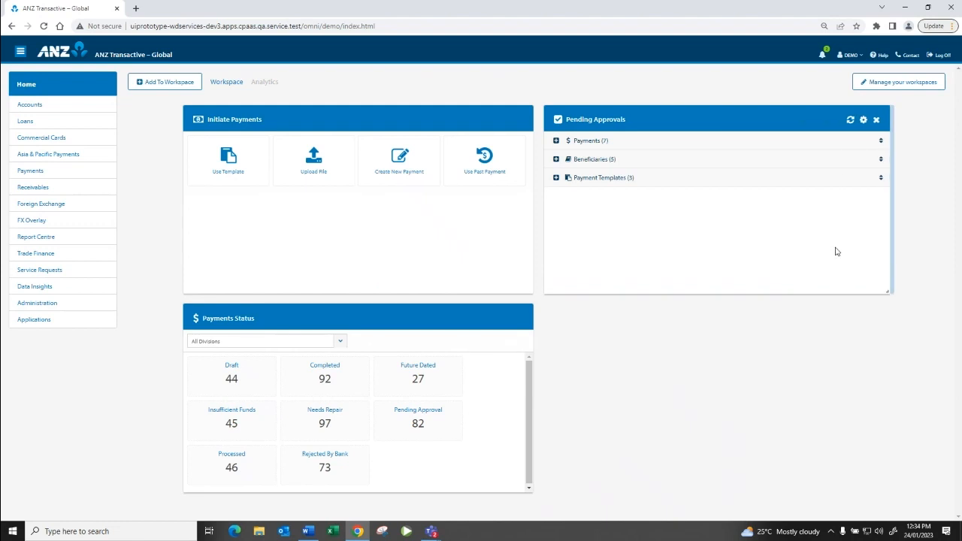
# Step: Limit the Pending Approvals widget to payments by excluding Beneficiaries and Payment Templates, and expand its Payments list
pyautogui.click(867, 120)
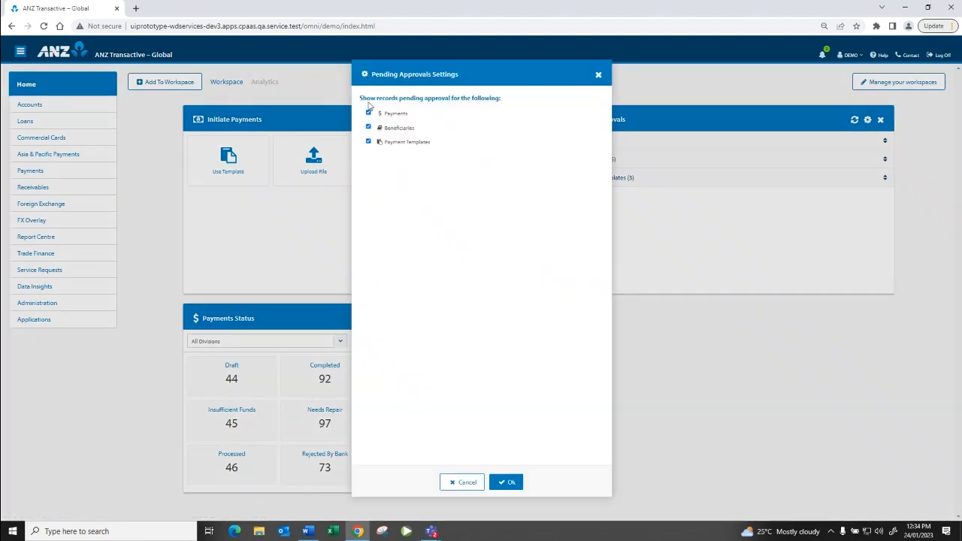
pyautogui.click(368, 128)
pyautogui.click(368, 142)
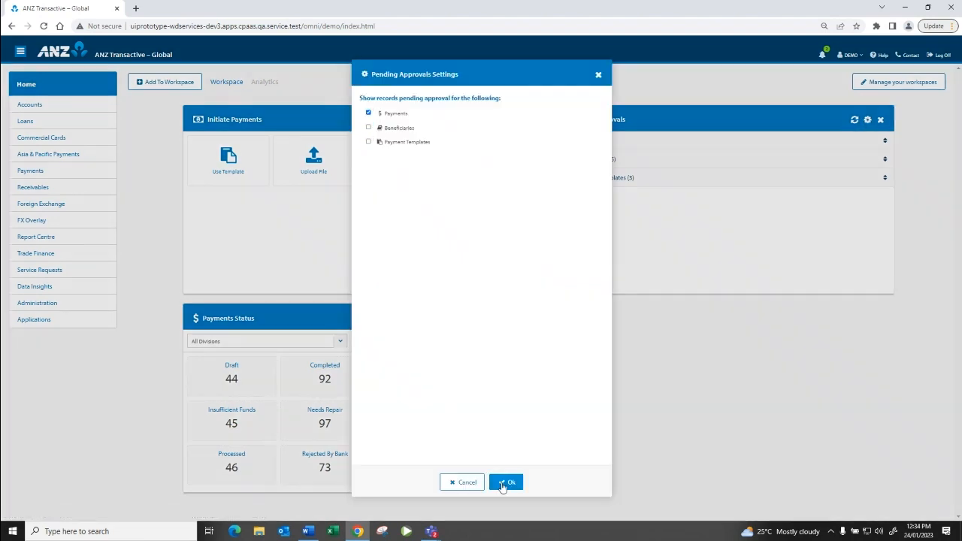
pyautogui.click(506, 482)
pyautogui.click(556, 141)
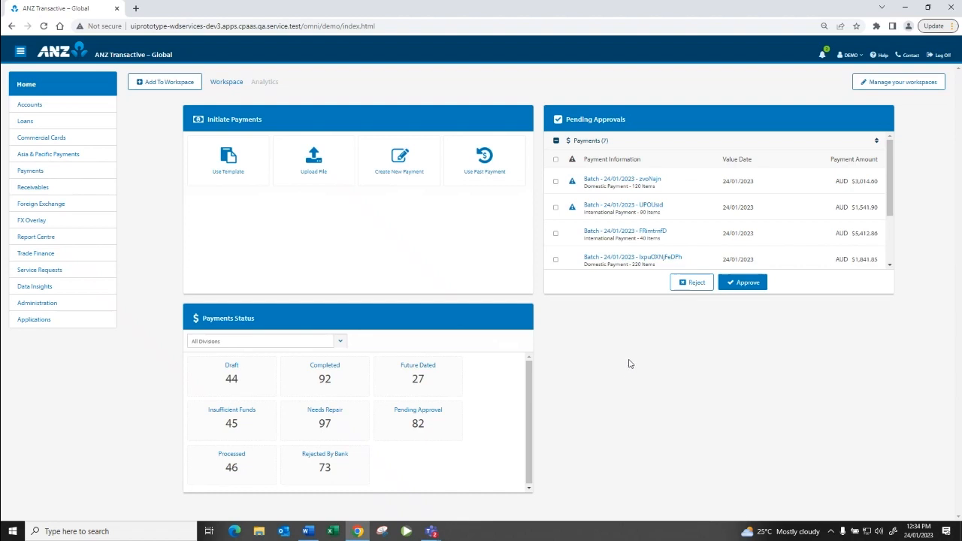
# Step: View the import details of payment file DIVPAYFILE3-24/01/2023 in the File Import Summary, and return to the file list
pyautogui.click(38, 172)
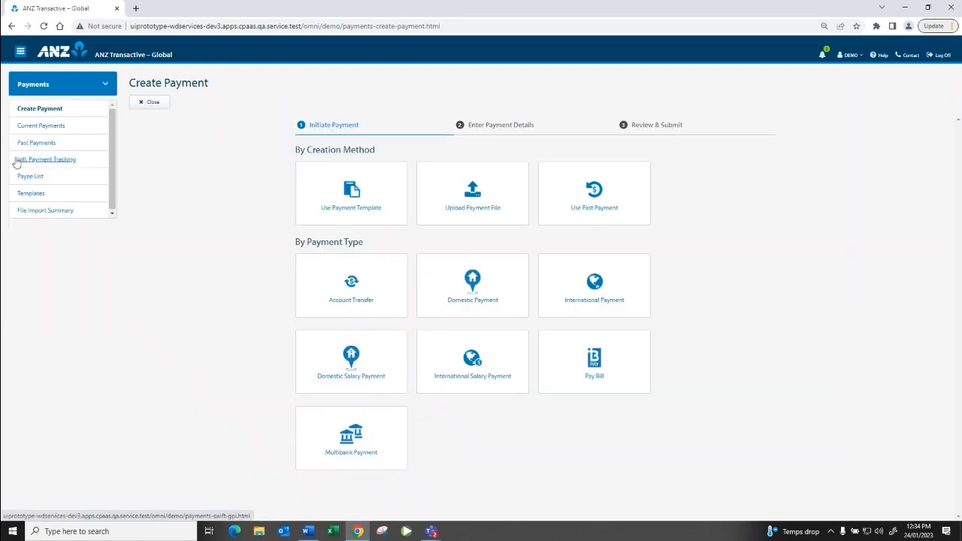
pyautogui.click(53, 214)
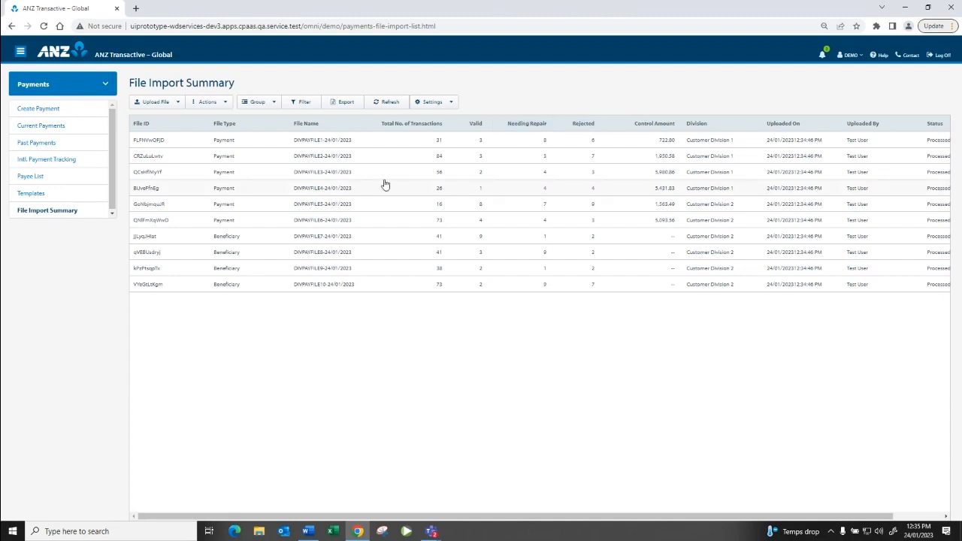
pyautogui.click(301, 177)
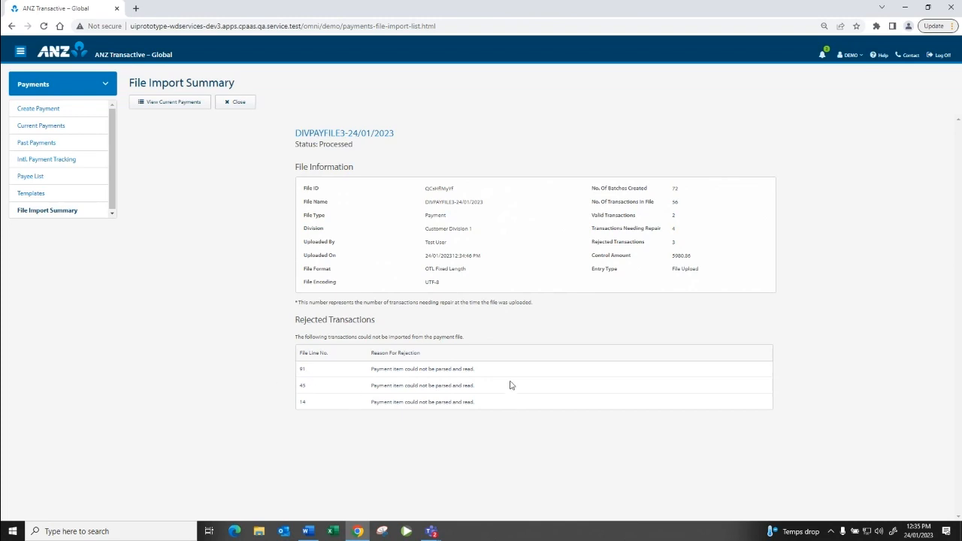
pyautogui.click(238, 106)
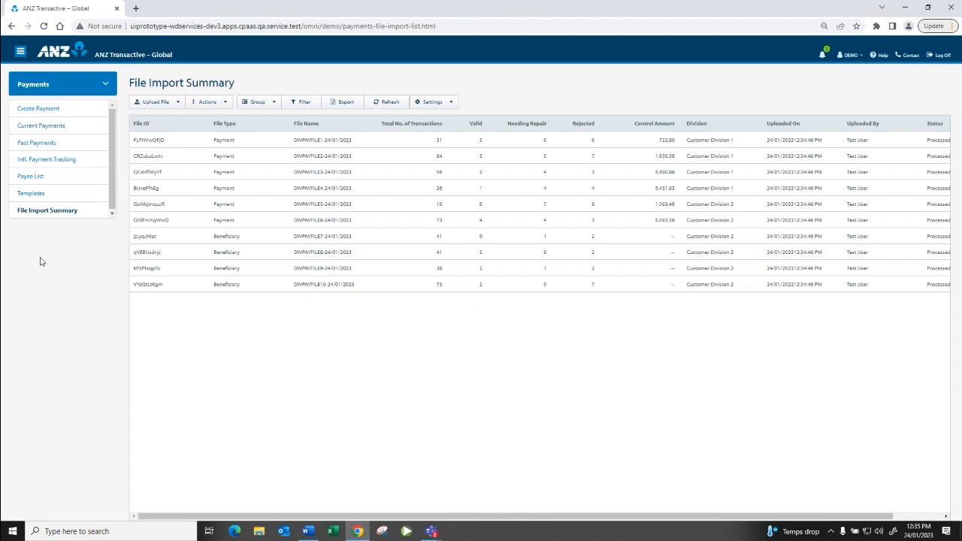
# Step: Review the types offered for a new payment template and the columns of the Templates list
pyautogui.click(34, 194)
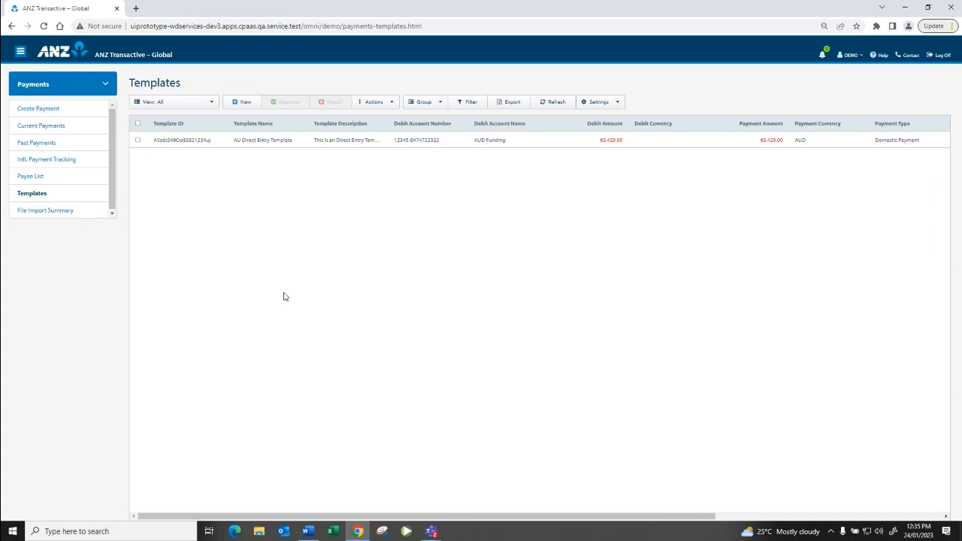
pyautogui.click(243, 101)
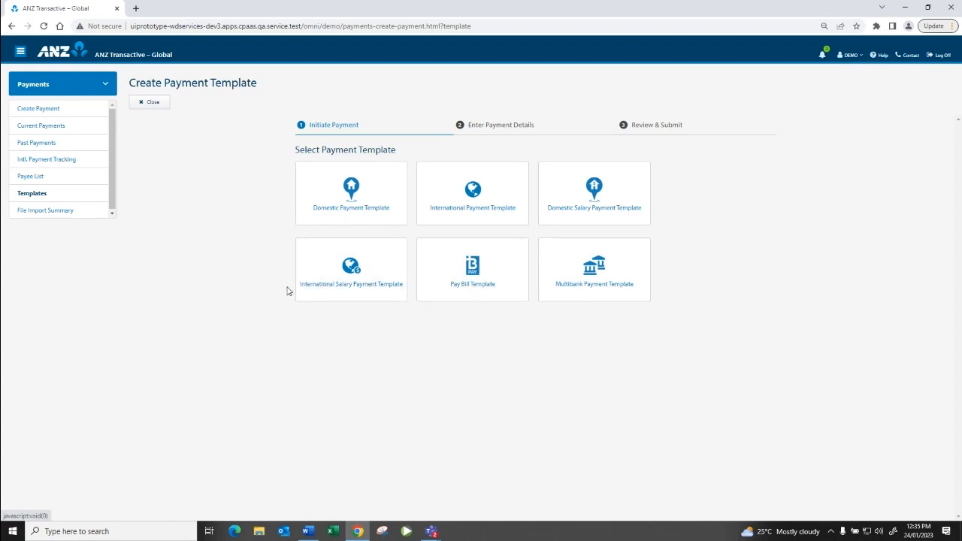
pyautogui.click(328, 213)
pyautogui.click(151, 103)
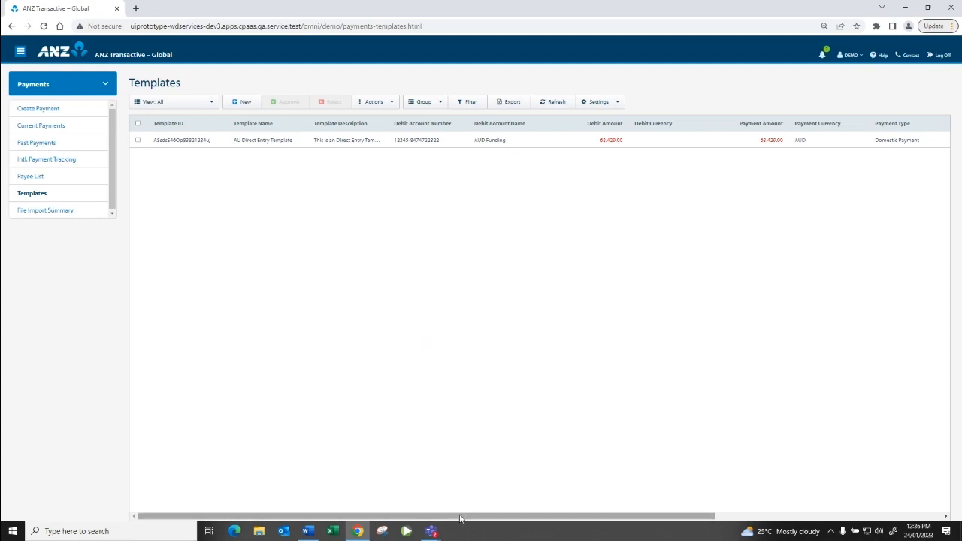
pyautogui.moveTo(460, 518); pyautogui.dragTo(716, 520)
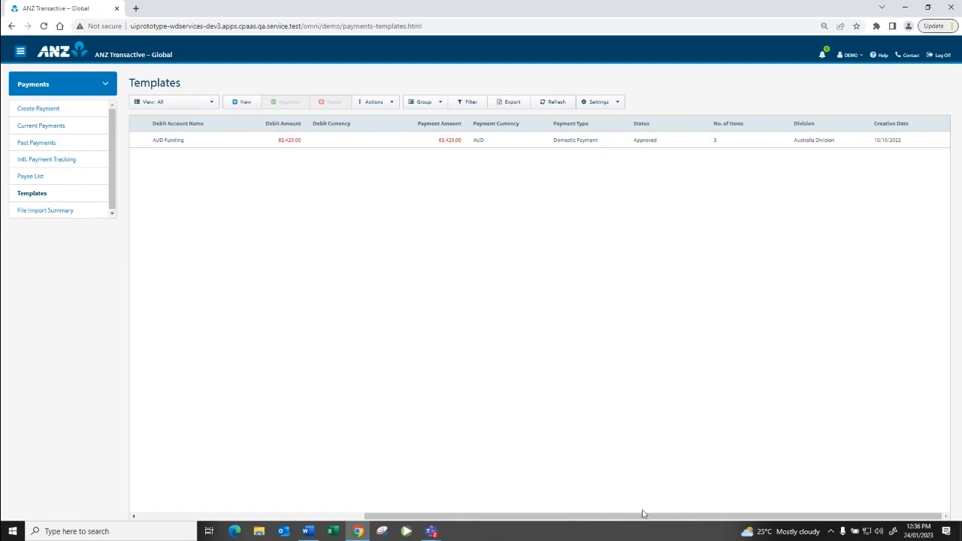
pyautogui.moveTo(643, 514); pyautogui.dragTo(417, 517)
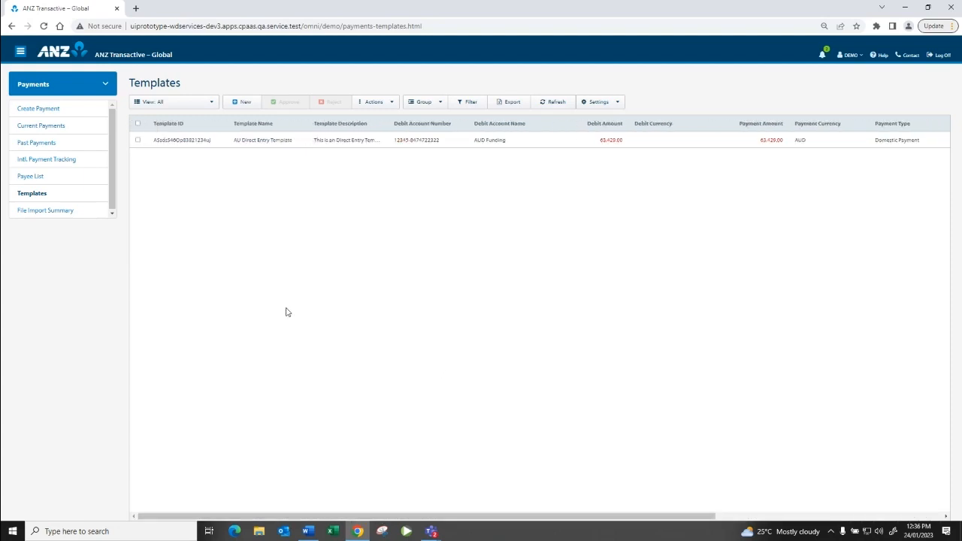
# Step: Review the blank form for a new beneficiary and the columns of the Payee List, without submitting anything
pyautogui.click(31, 177)
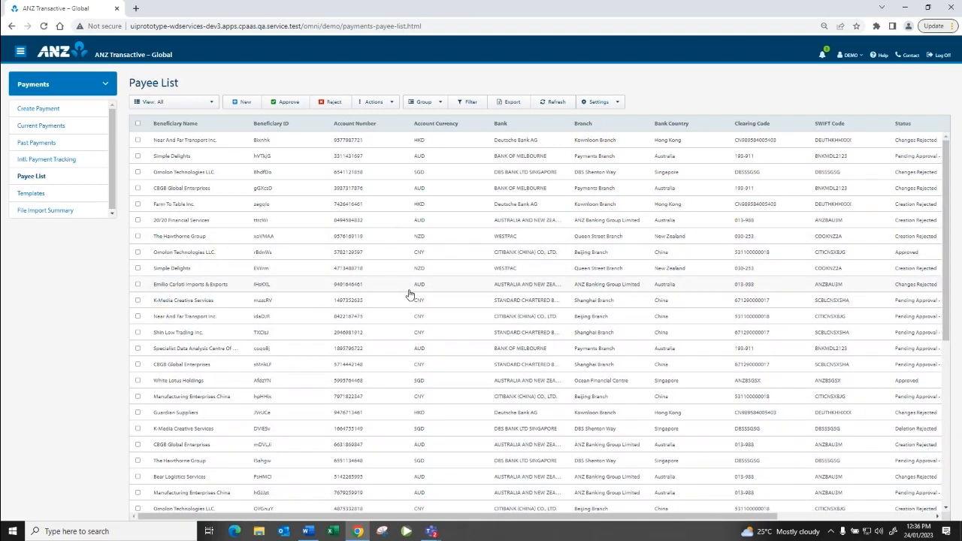
pyautogui.click(246, 105)
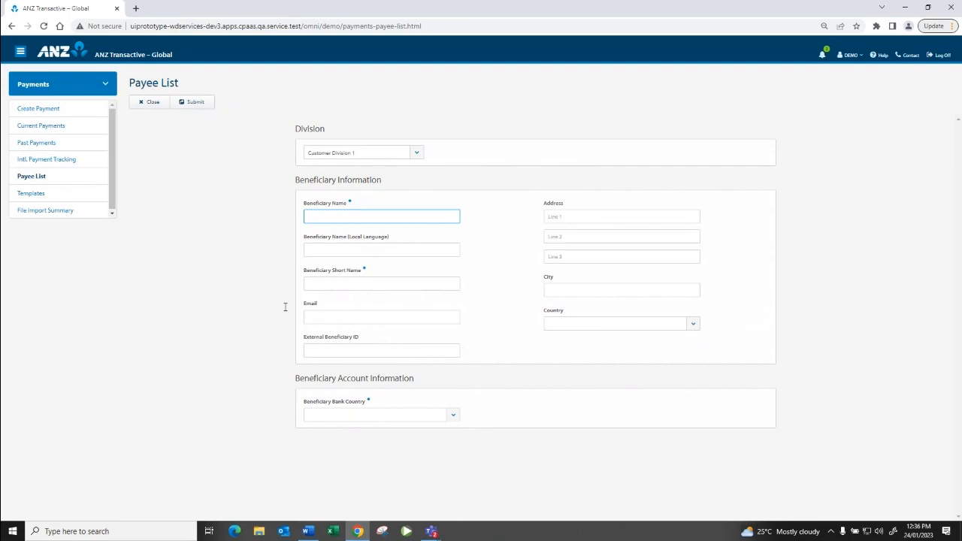
pyautogui.click(308, 316)
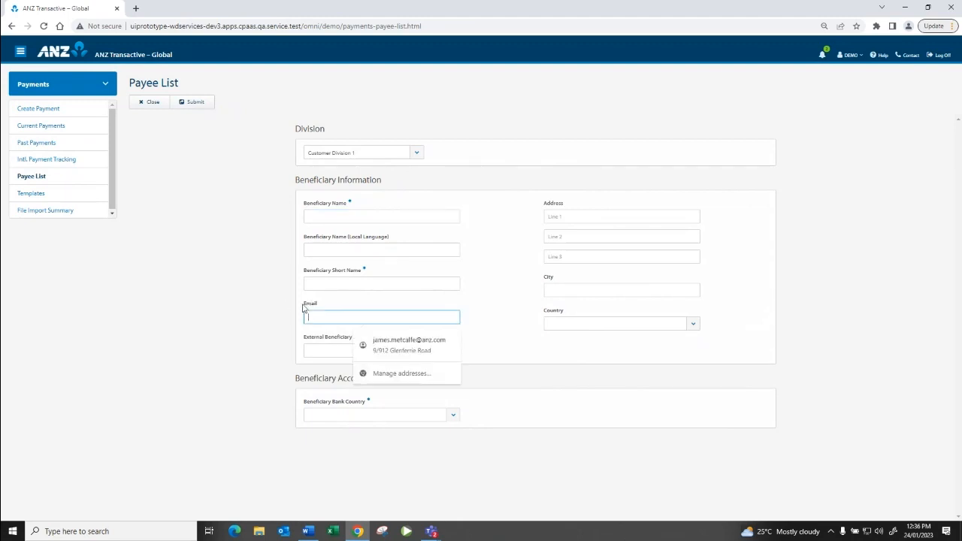
pyautogui.click(305, 302)
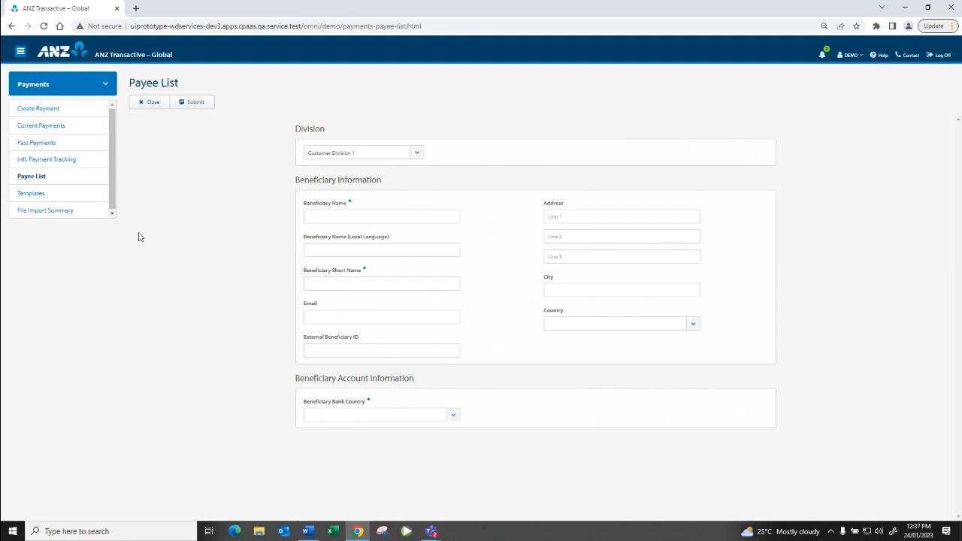
pyautogui.click(153, 102)
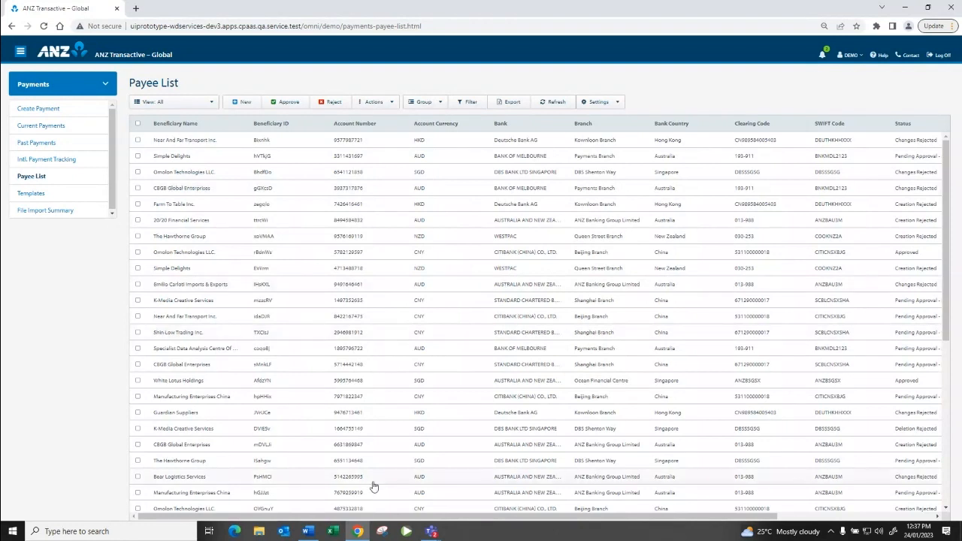
pyautogui.moveTo(379, 518); pyautogui.dragTo(462, 519)
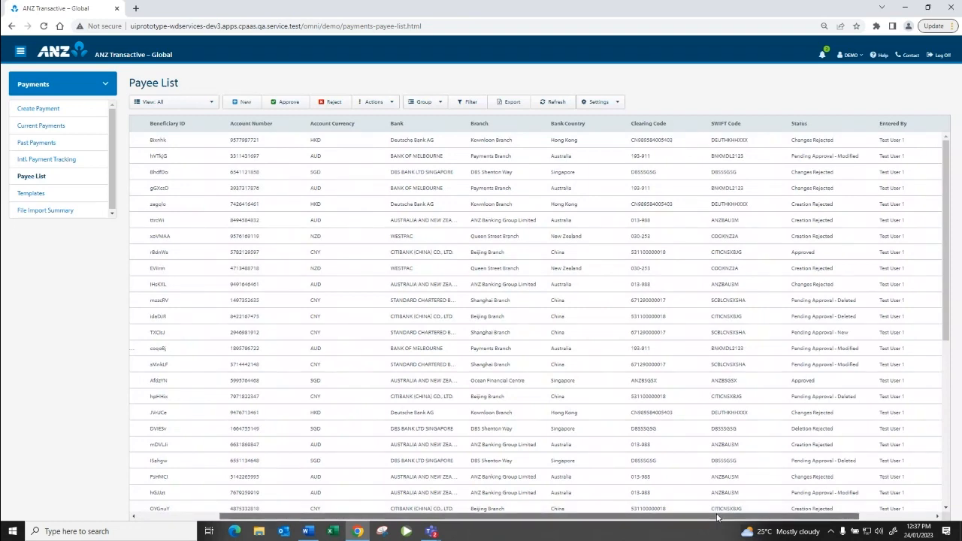
pyautogui.moveTo(715, 518); pyautogui.dragTo(603, 518)
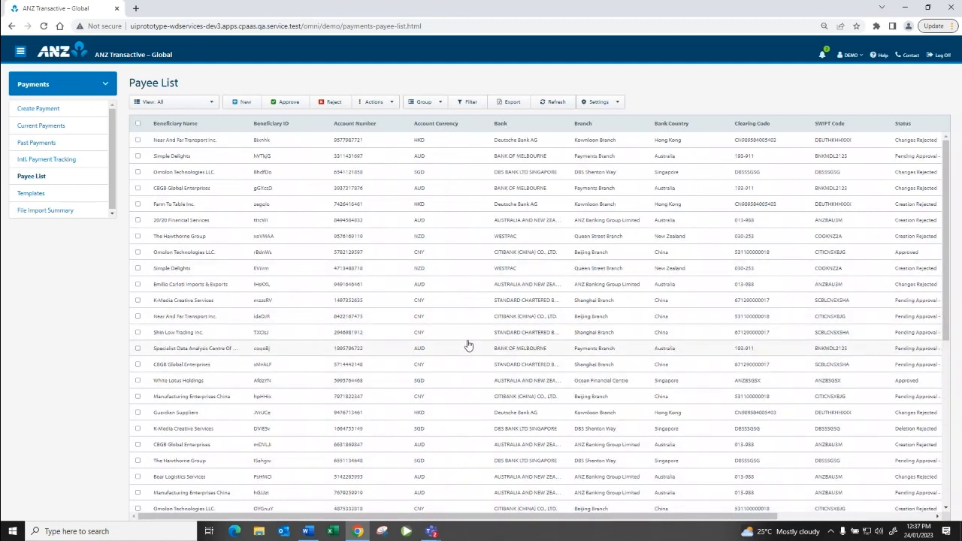
# Step: Examine the SWIFT tracking details, from instructing to beneficiary bank, for Beneficiary 2 in DEMO INTL Payment 0004, and return to the tracking list
pyautogui.click(43, 163)
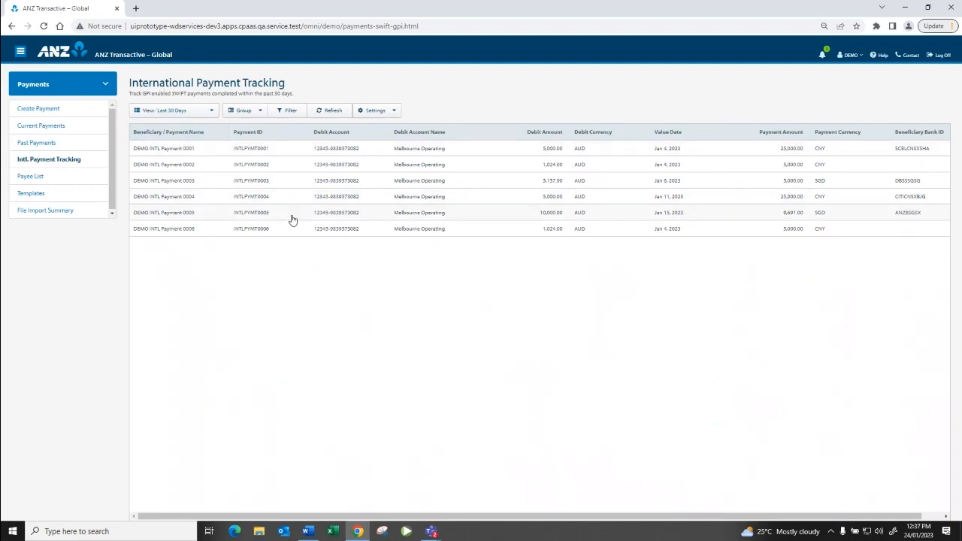
pyautogui.click(329, 199)
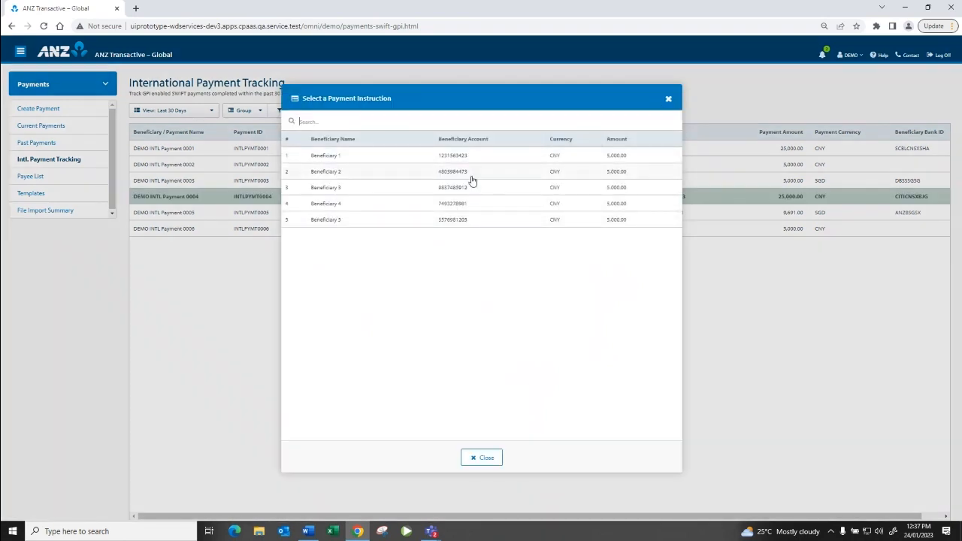
pyautogui.click(364, 171)
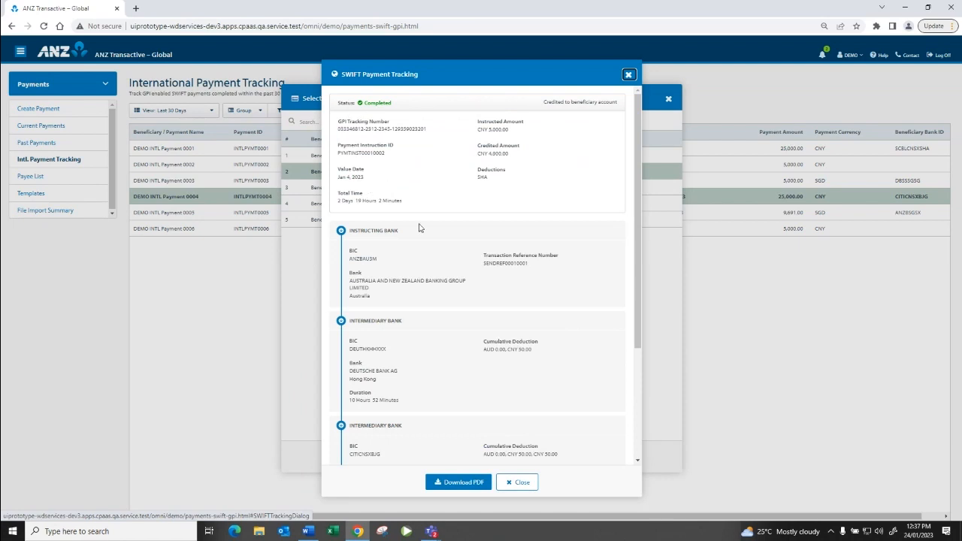
pyautogui.moveTo(350, 230); pyautogui.dragTo(458, 289)
pyautogui.scroll(-3, 476, 316)
pyautogui.scroll(-1, 402, 322)
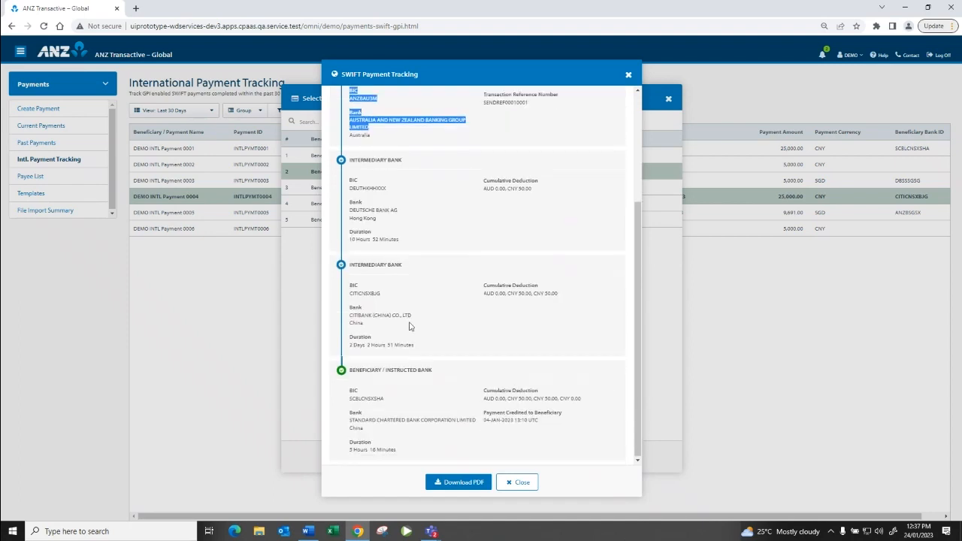
pyautogui.moveTo(359, 369); pyautogui.dragTo(421, 385)
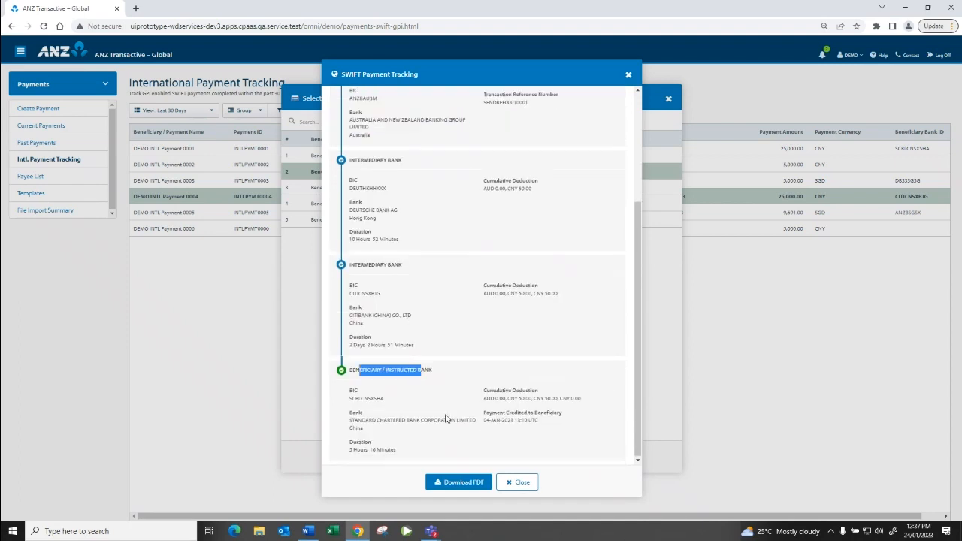
pyautogui.scroll(1, 444, 417)
pyautogui.click(509, 485)
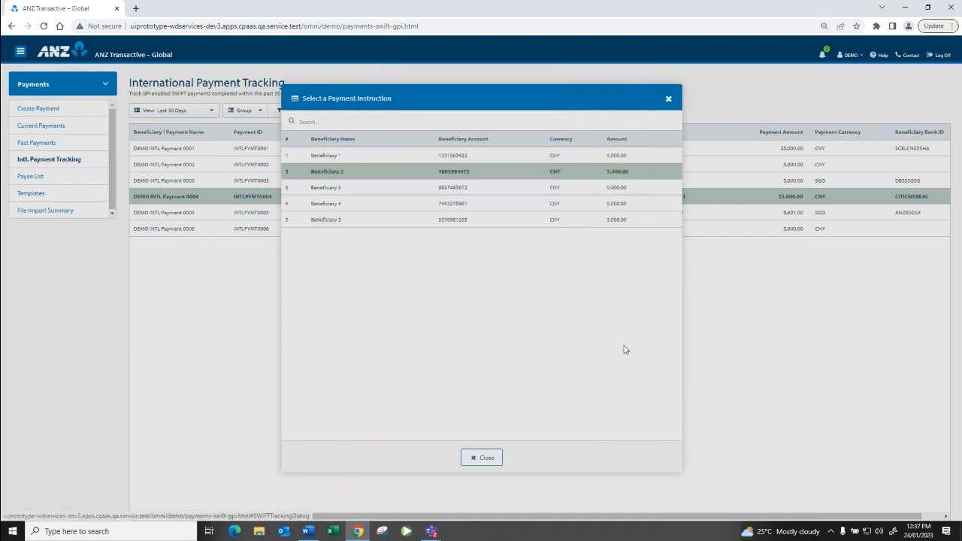
pyautogui.click(668, 98)
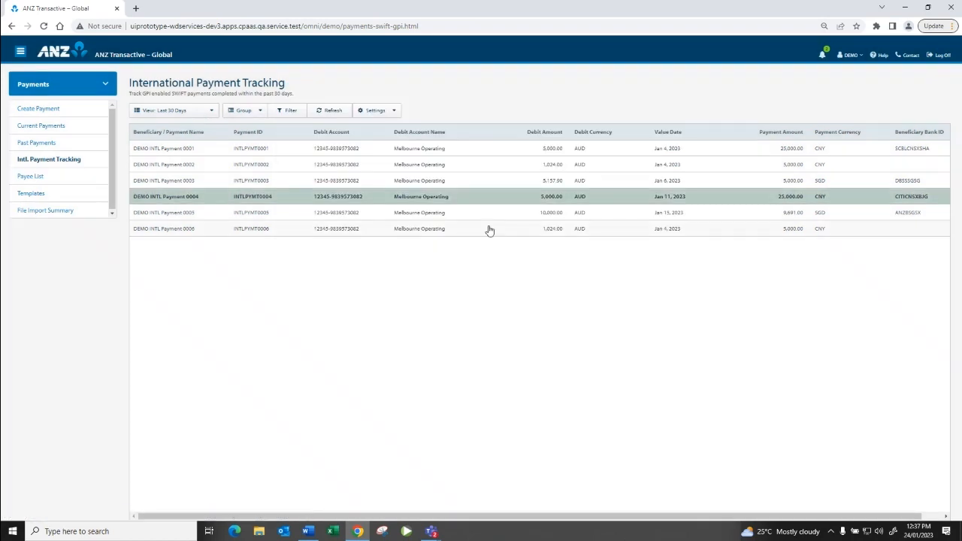
# Step: View the Past Payments search page, and in Current Payments move the Status and Debit Account columns before Beneficiary / Payment Name
pyautogui.click(37, 144)
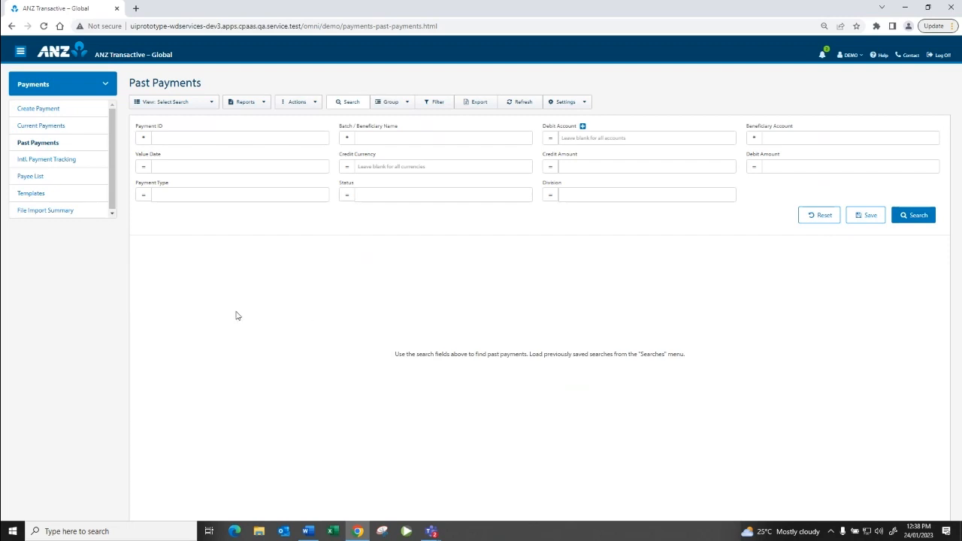
pyautogui.click(39, 126)
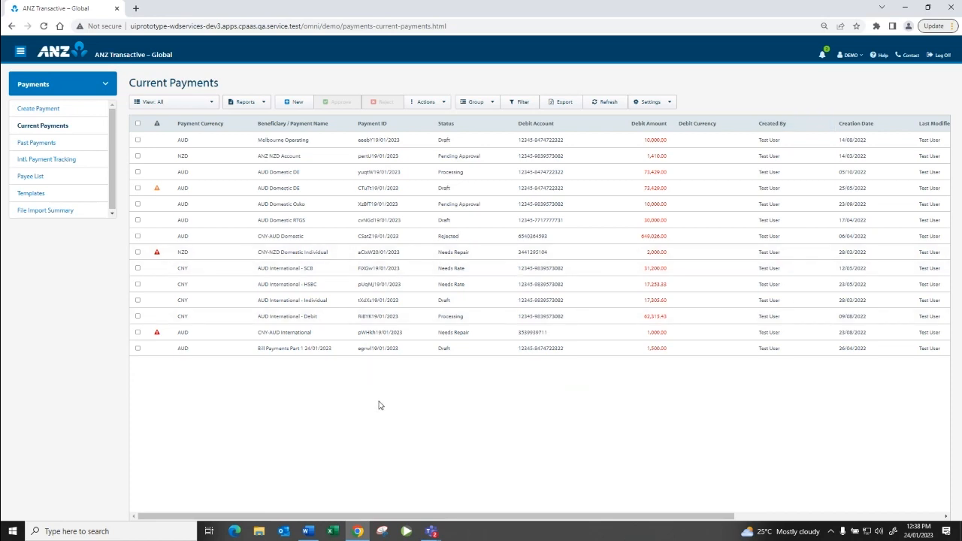
pyautogui.moveTo(447, 126); pyautogui.dragTo(323, 127)
pyautogui.moveTo(536, 123); pyautogui.dragTo(372, 124)
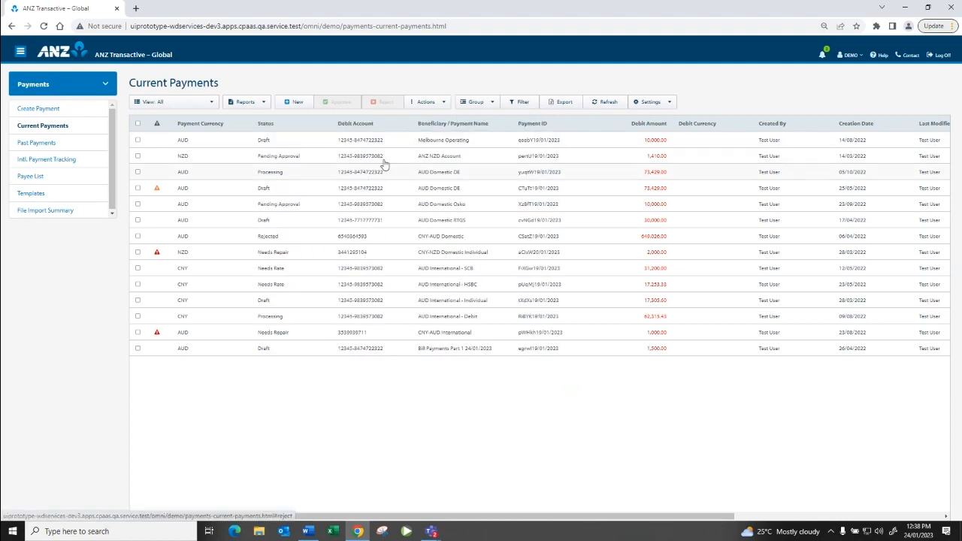
# Step: Show the Template Name, Debit Account Name, Value Date and Beneficiary Bank Name columns in Current Payments, and hide the Payment ID column
pyautogui.rightClick(390, 130)
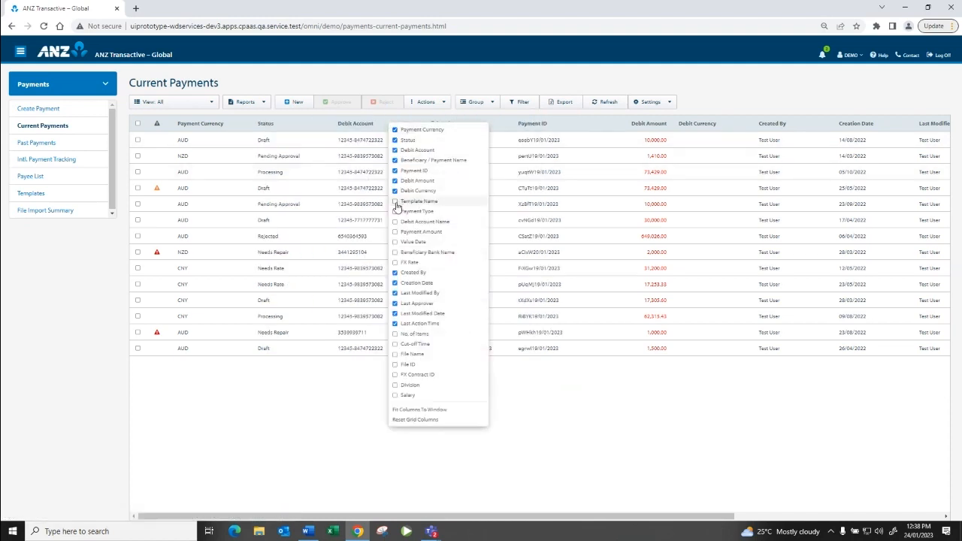
pyautogui.click(396, 202)
pyautogui.click(395, 171)
pyautogui.click(396, 221)
pyautogui.click(395, 241)
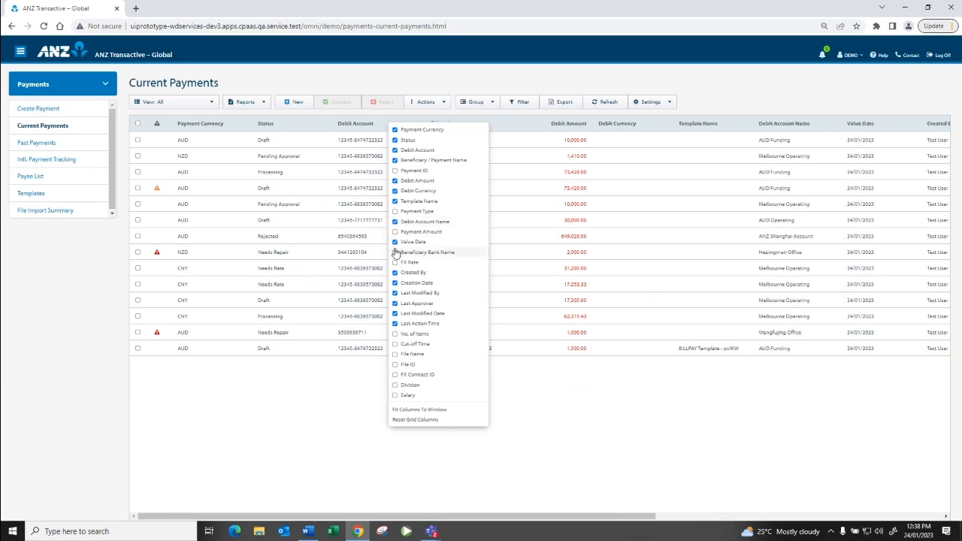
pyautogui.click(395, 252)
pyautogui.click(541, 436)
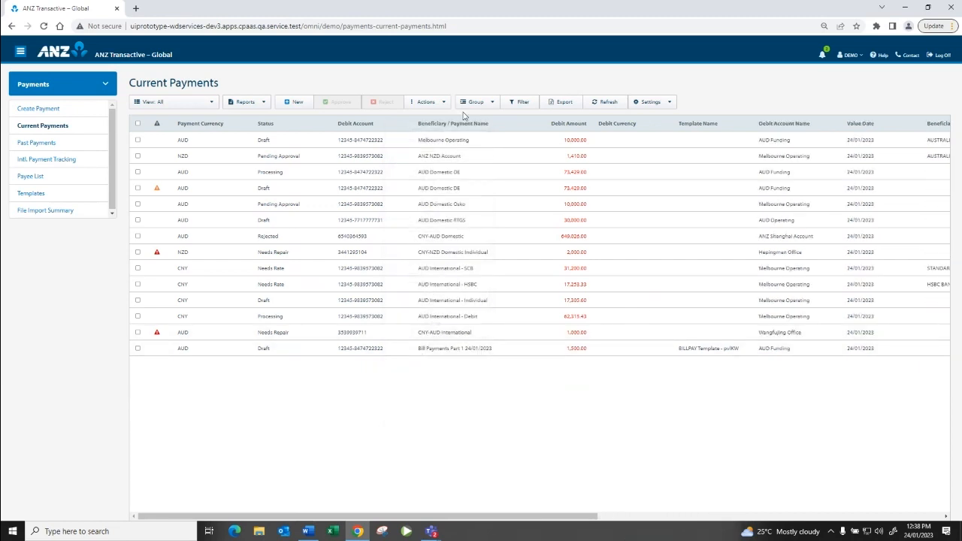
# Step: View the Payments For My Approval and Payments For Repair lists, and return the Current Payments view to All
pyautogui.click(190, 105)
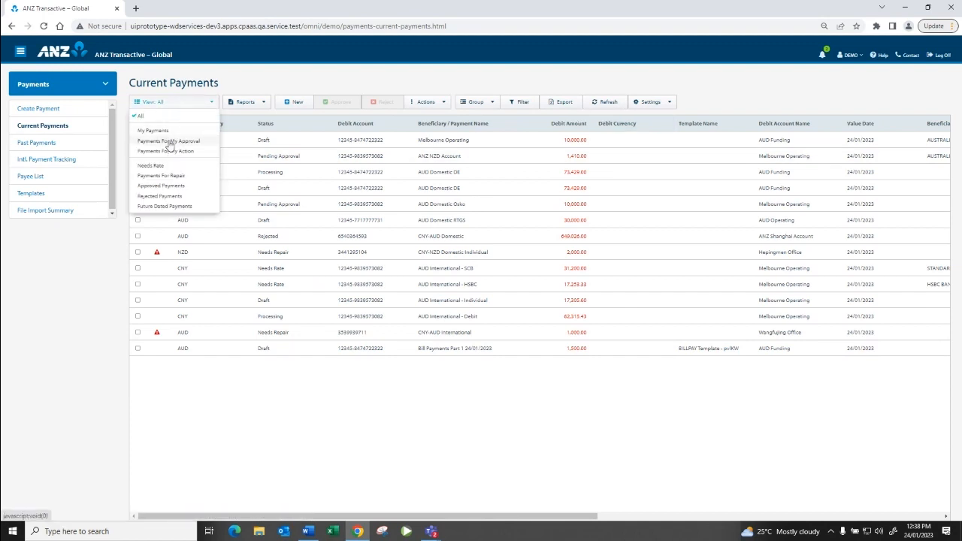
pyautogui.click(169, 142)
pyautogui.click(196, 105)
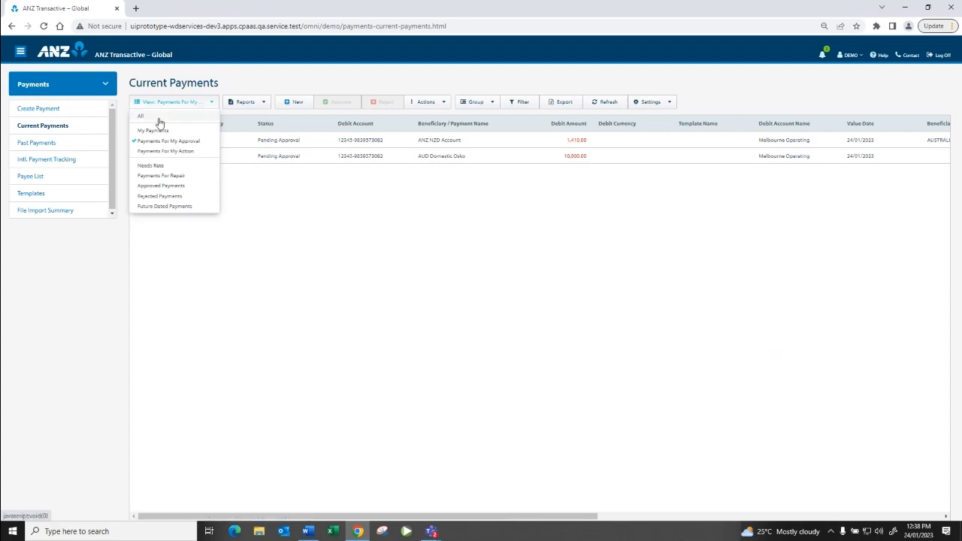
pyautogui.click(161, 175)
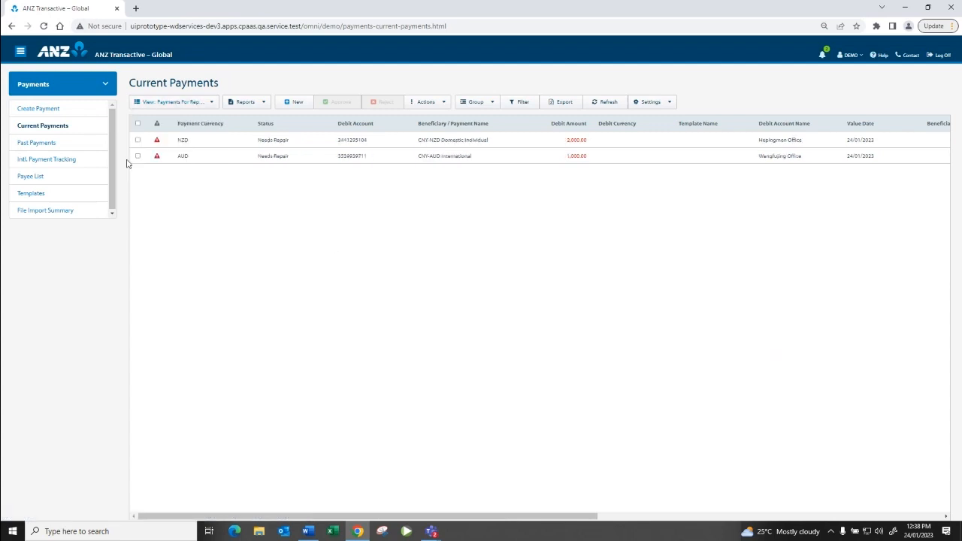
pyautogui.click(161, 102)
pyautogui.click(162, 118)
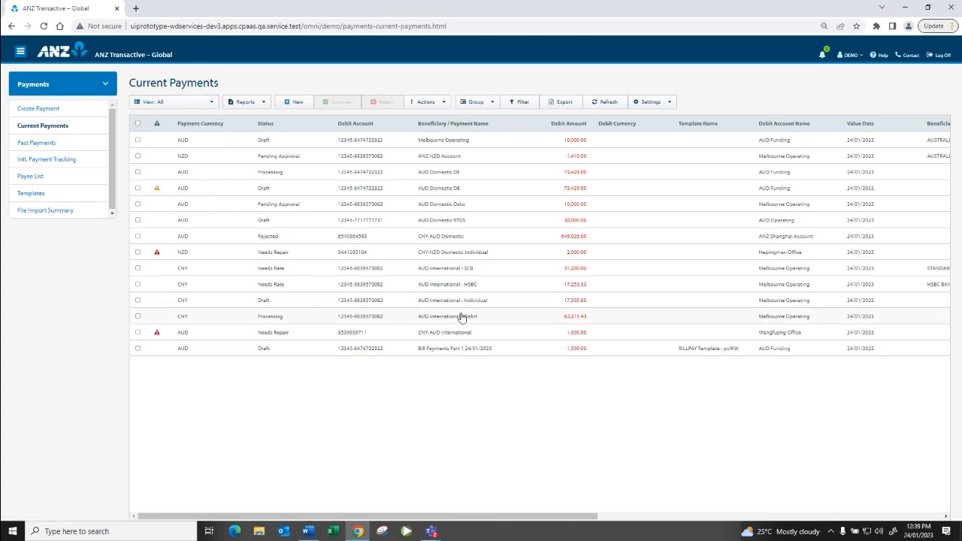
# Step: Display the column filters in Current Payments, filter the Debit Amount by 150, and clear that value
pyautogui.click(520, 102)
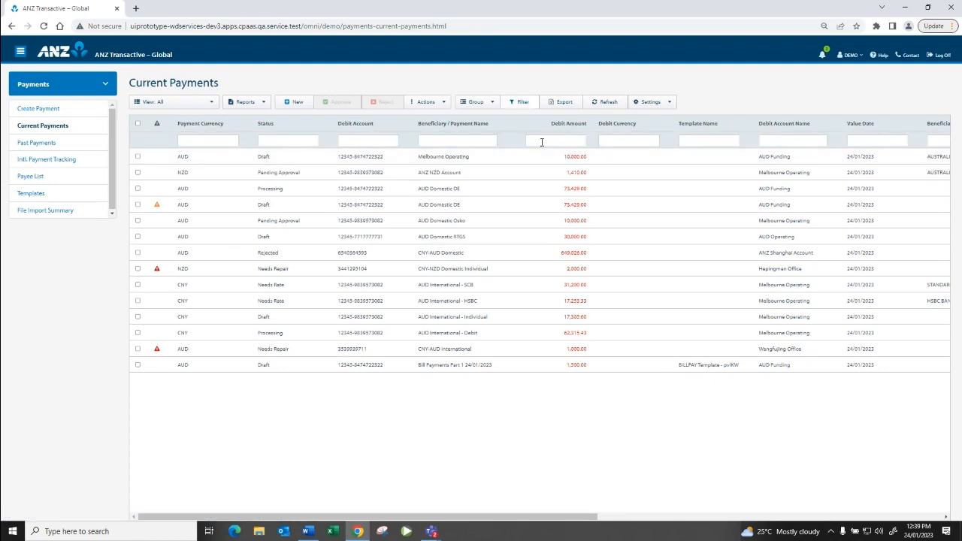
pyautogui.click(541, 142)
pyautogui.write('150')
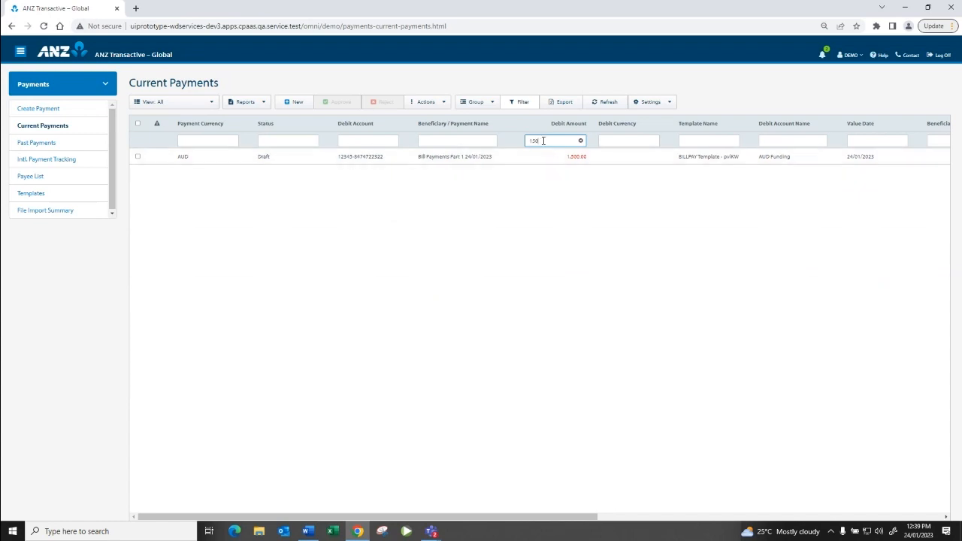
pyautogui.click(580, 142)
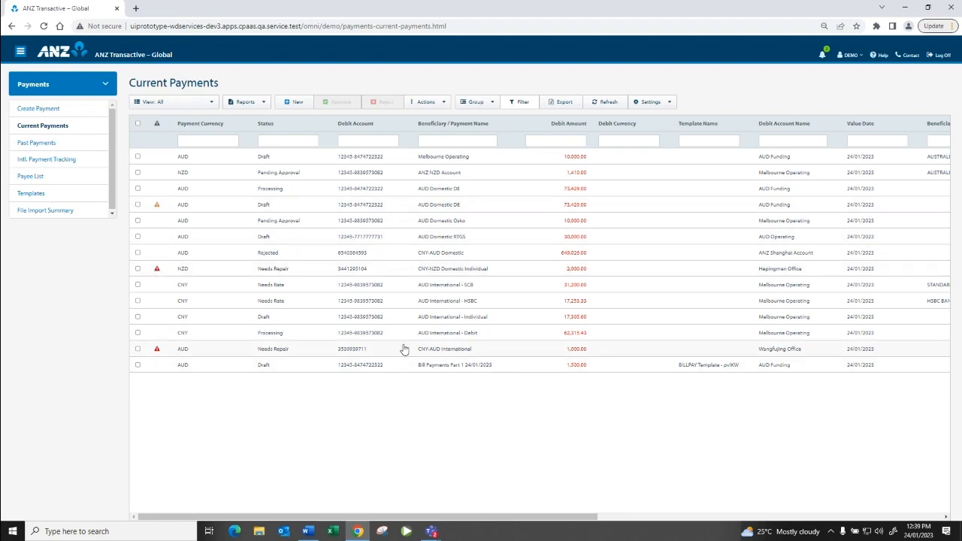
# Step: Read the payment alert on the draft AUD Domestic DE payment and close its details
pyautogui.click(157, 205)
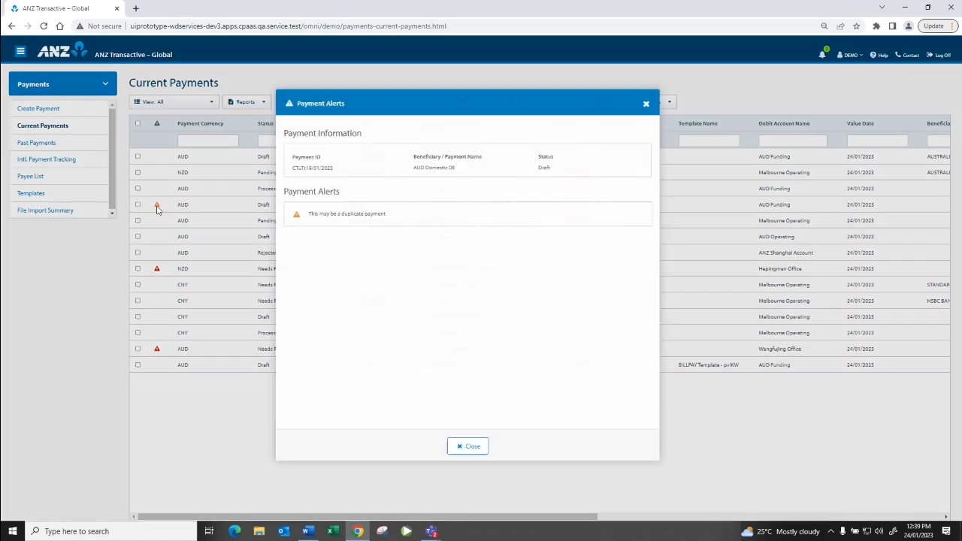
pyautogui.moveTo(364, 209); pyautogui.dragTo(308, 215)
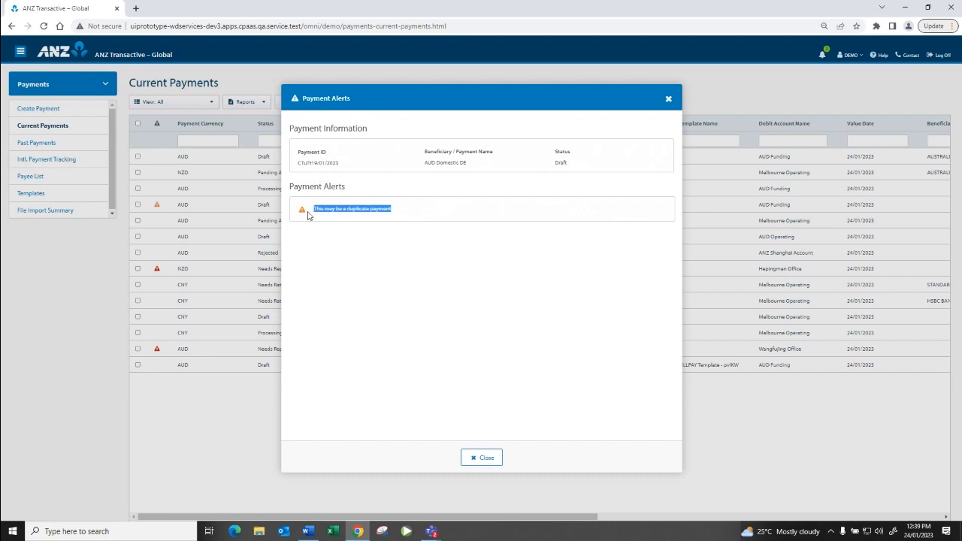
pyautogui.click(669, 98)
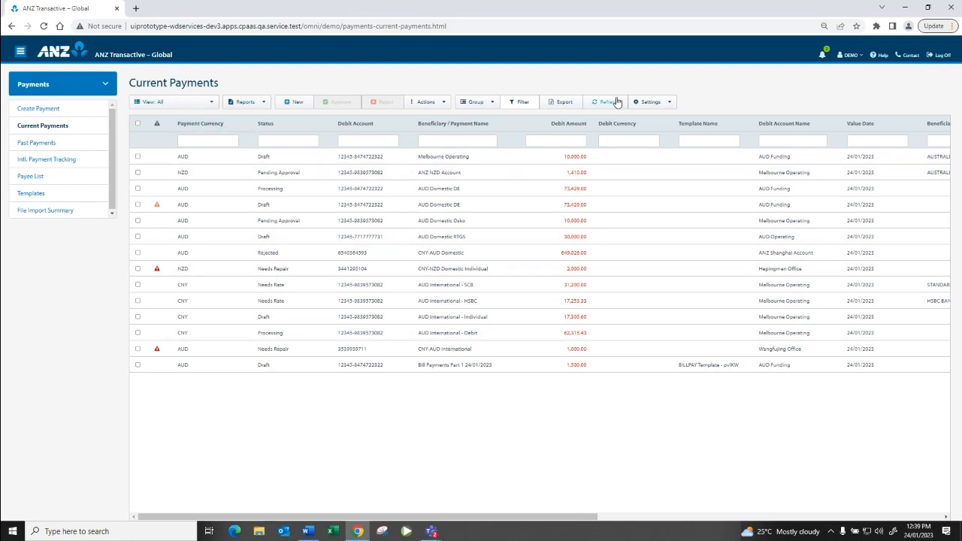
# Step: Save the customised settings of the Current Payments list
pyautogui.click(644, 102)
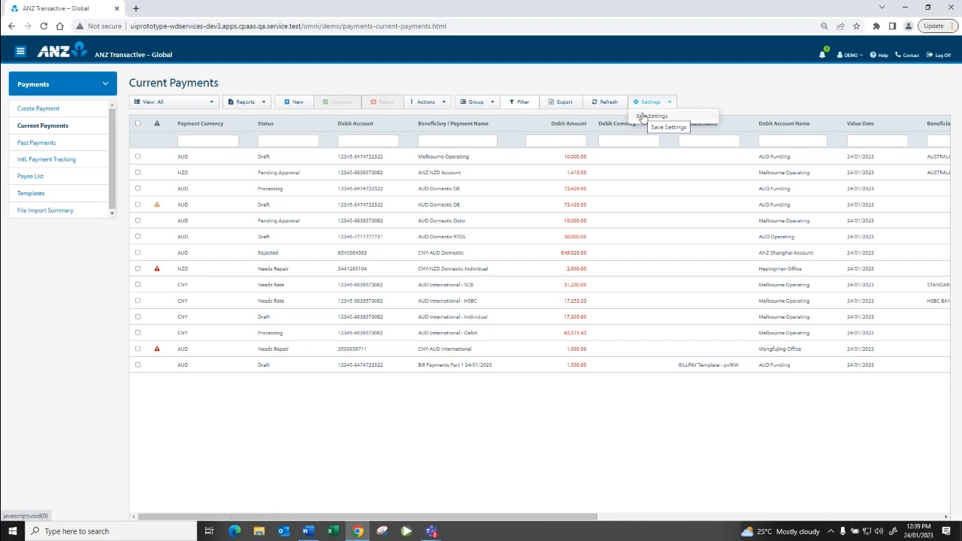
pyautogui.click(643, 116)
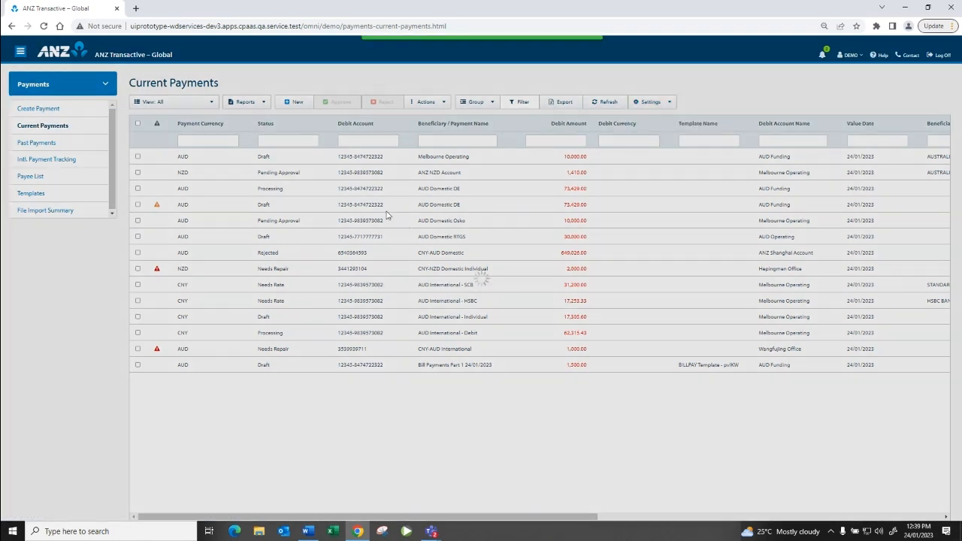
pyautogui.click(386, 213)
# Step: Review the creation methods for a new payment and the payment template search, trying the template name "int", without choosing a template
pyautogui.click(43, 108)
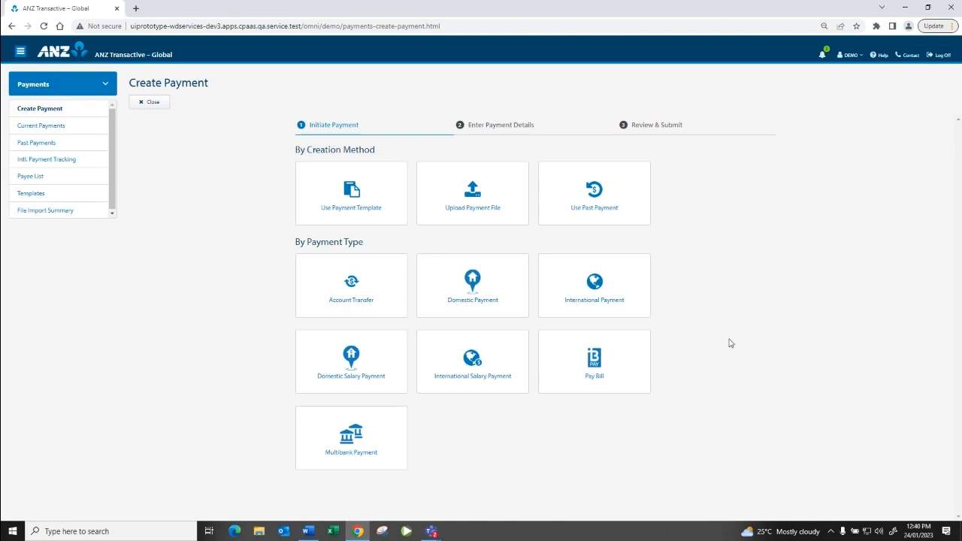
pyautogui.moveTo(291, 151); pyautogui.dragTo(376, 150)
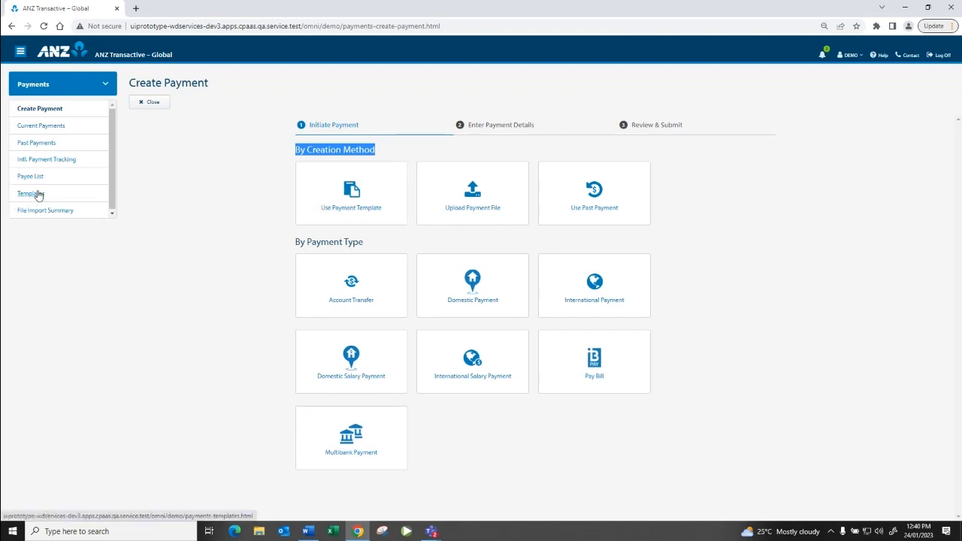
pyautogui.click(366, 203)
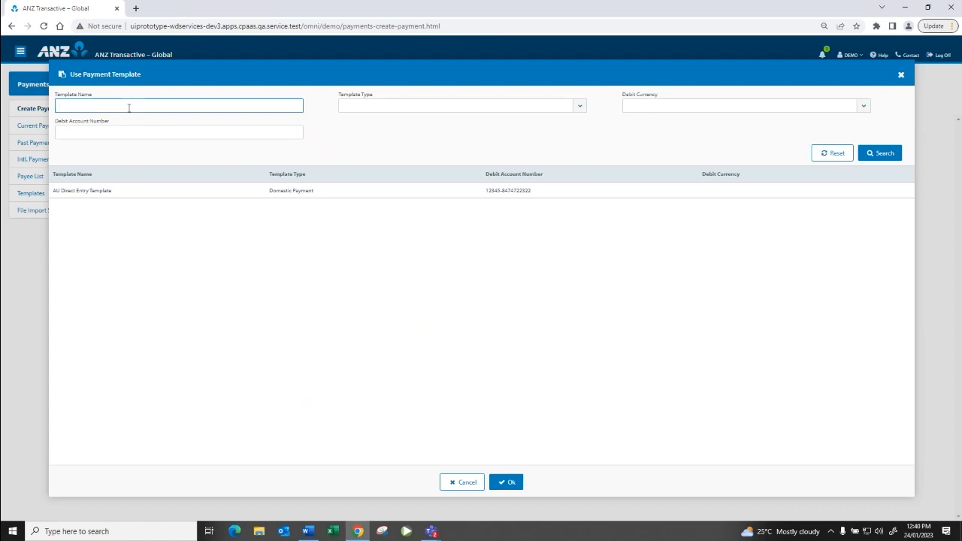
pyautogui.write('int')
pyautogui.press('BackSpace')
pyautogui.press('BackSpace')
pyautogui.press('BackSpace')
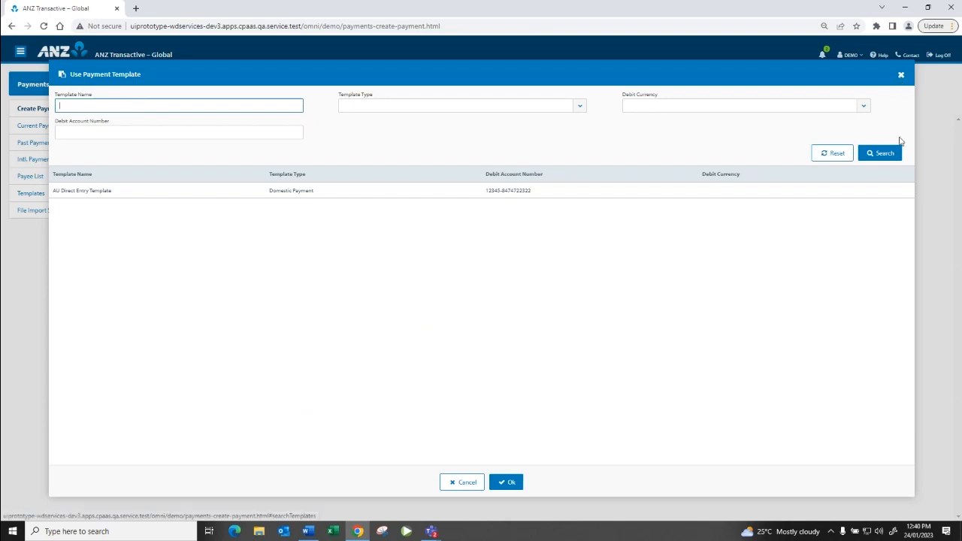
pyautogui.click(894, 74)
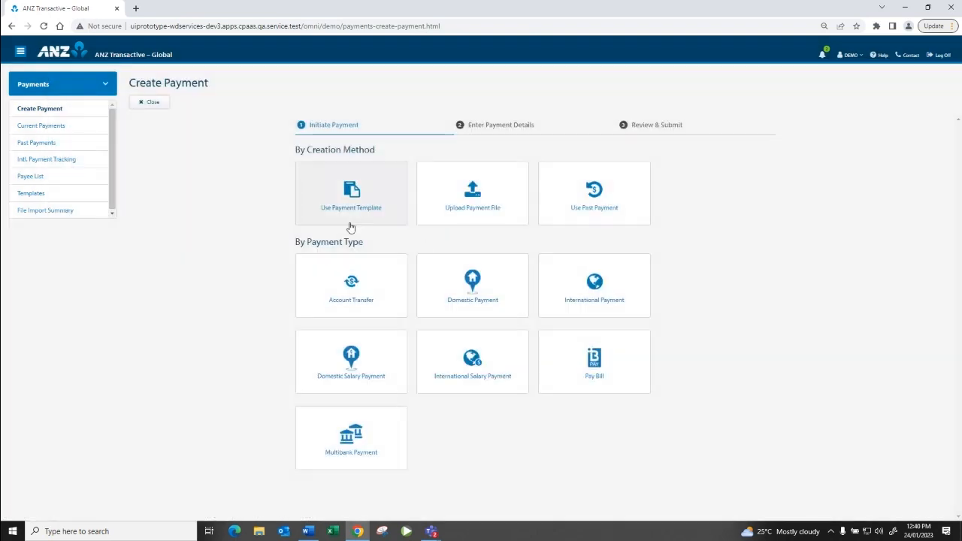
# Step: Set up a payment file upload with Division ABC, file format ABA and file encoding UTF-8
pyautogui.click(479, 216)
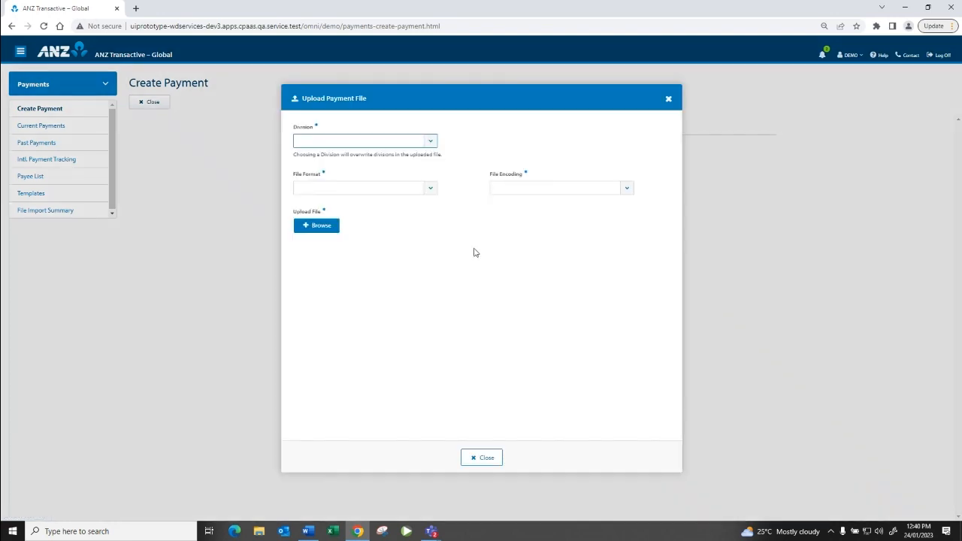
pyautogui.click(433, 141)
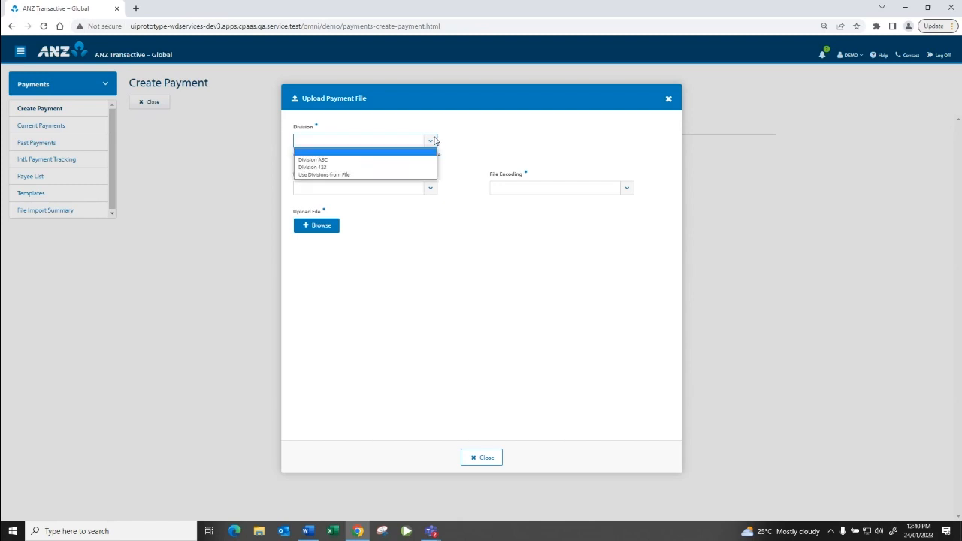
pyautogui.click(425, 160)
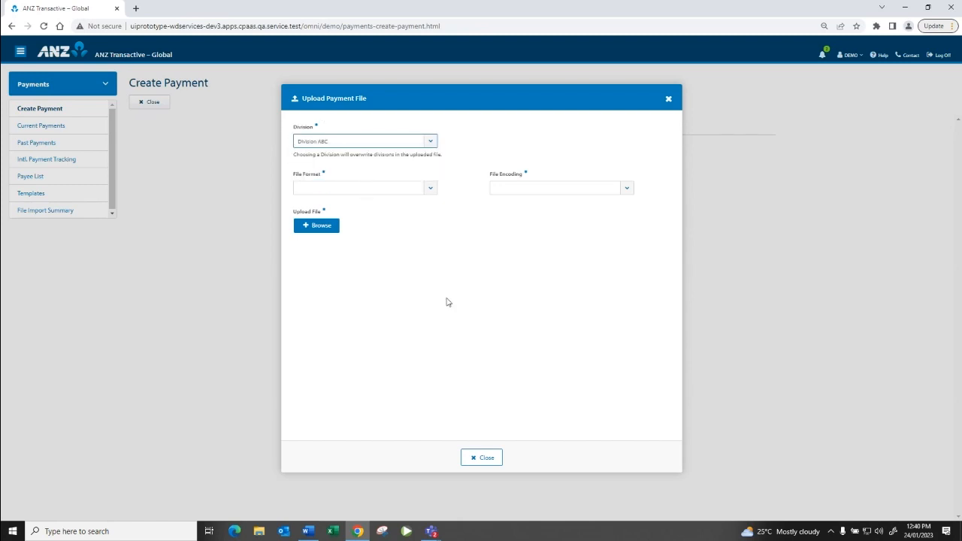
pyautogui.click(380, 191)
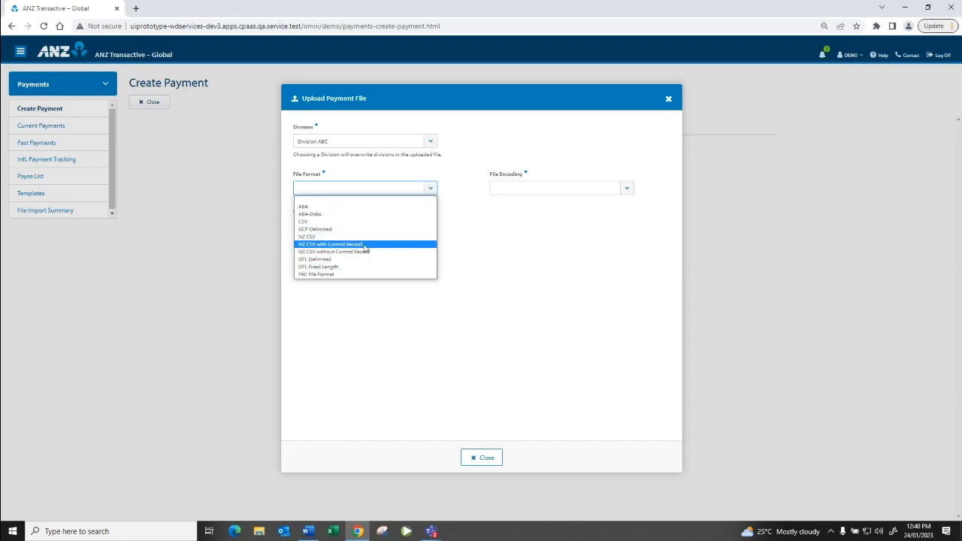
pyautogui.click(354, 192)
pyautogui.click(354, 189)
pyautogui.click(348, 206)
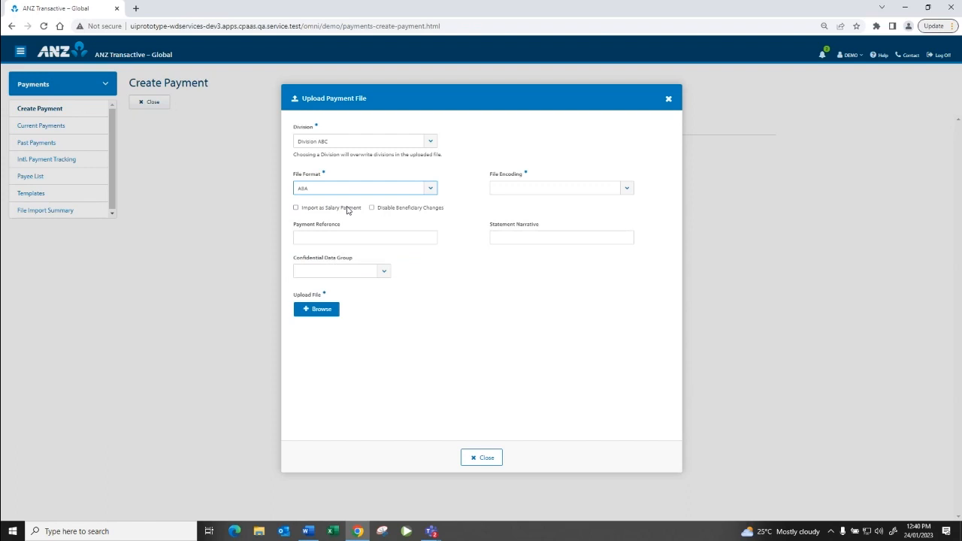
pyautogui.click(624, 190)
pyautogui.click(612, 208)
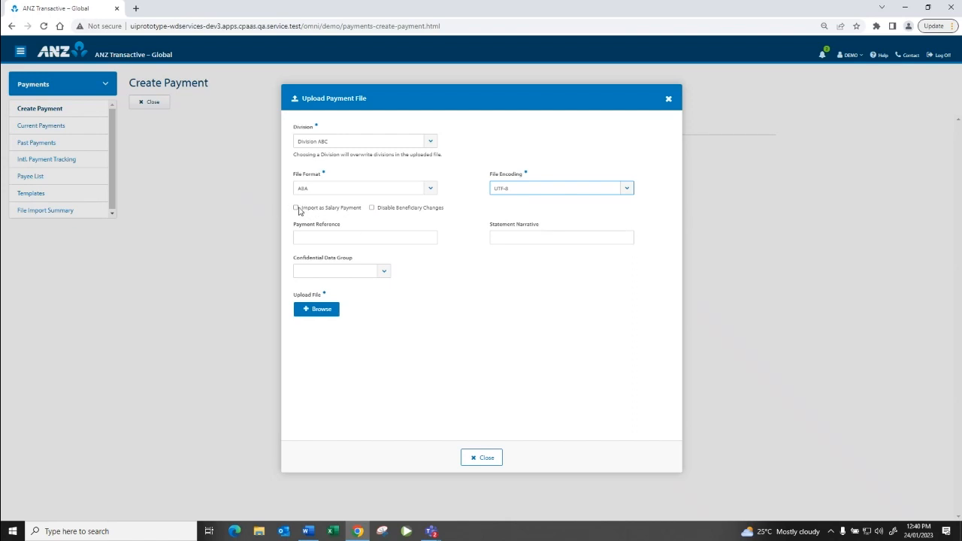
# Step: Disable beneficiary changes for the file upload, check the Confidential Data Group choices, and close the form without uploading a file
pyautogui.click(372, 209)
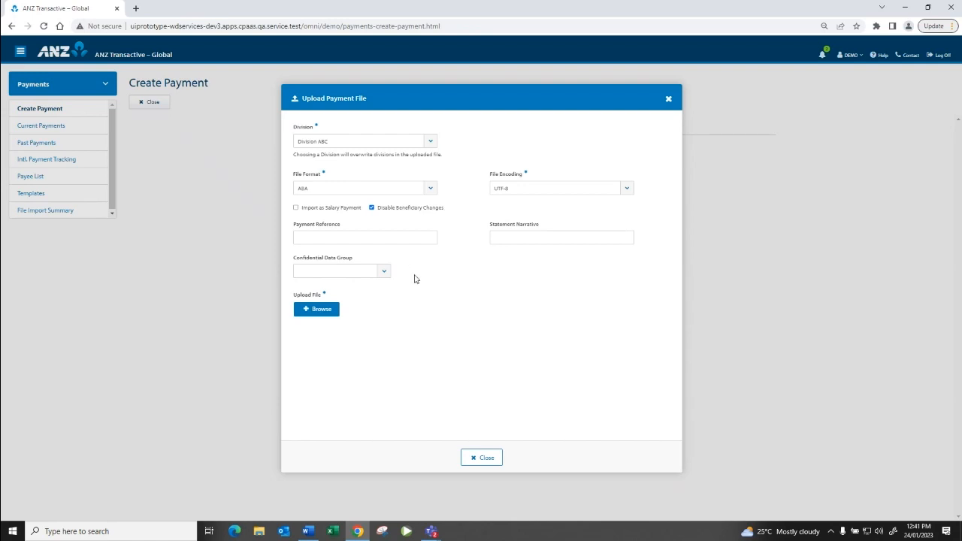
pyautogui.click(356, 273)
pyautogui.click(355, 275)
pyautogui.click(669, 99)
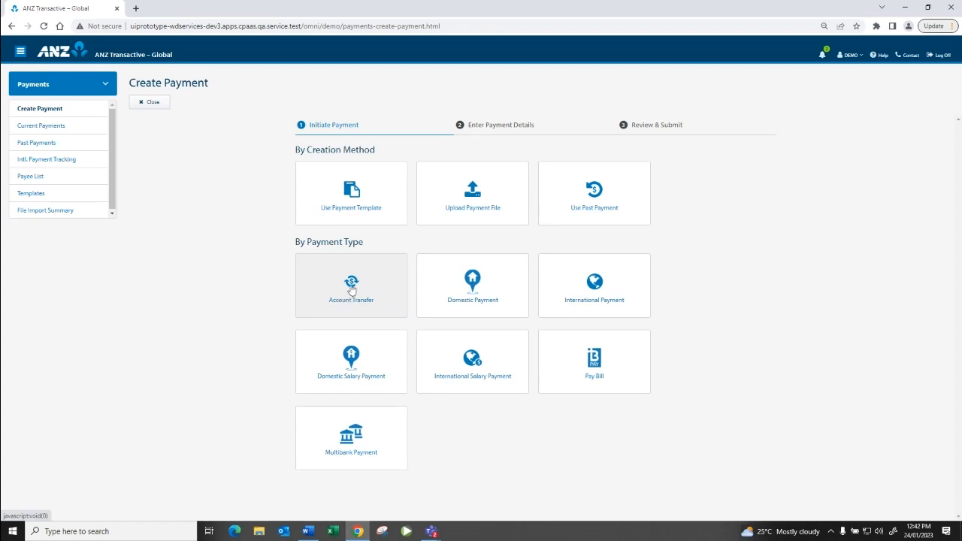
# Step: Start a new domestic payment and select AUD Operating as the debit account
pyautogui.click(461, 299)
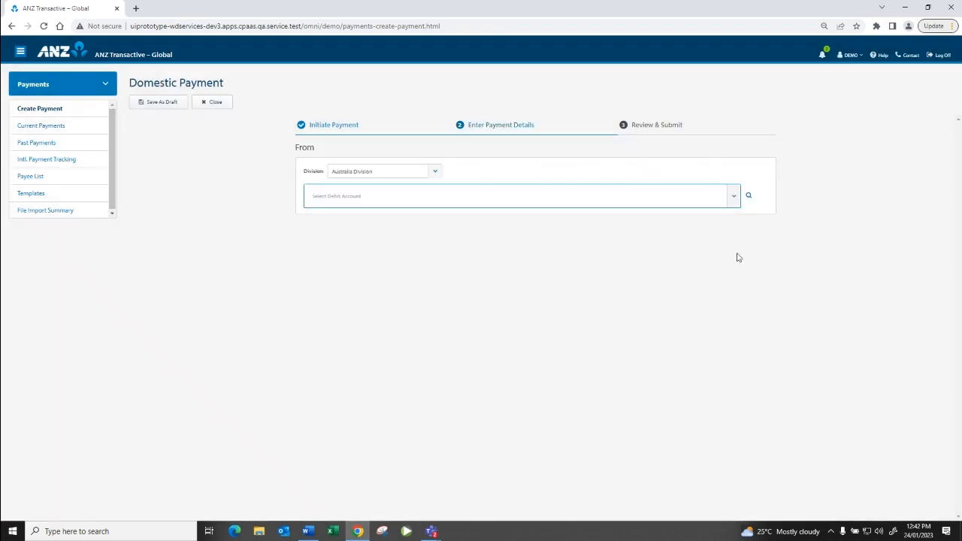
pyautogui.click(736, 195)
pyautogui.click(364, 246)
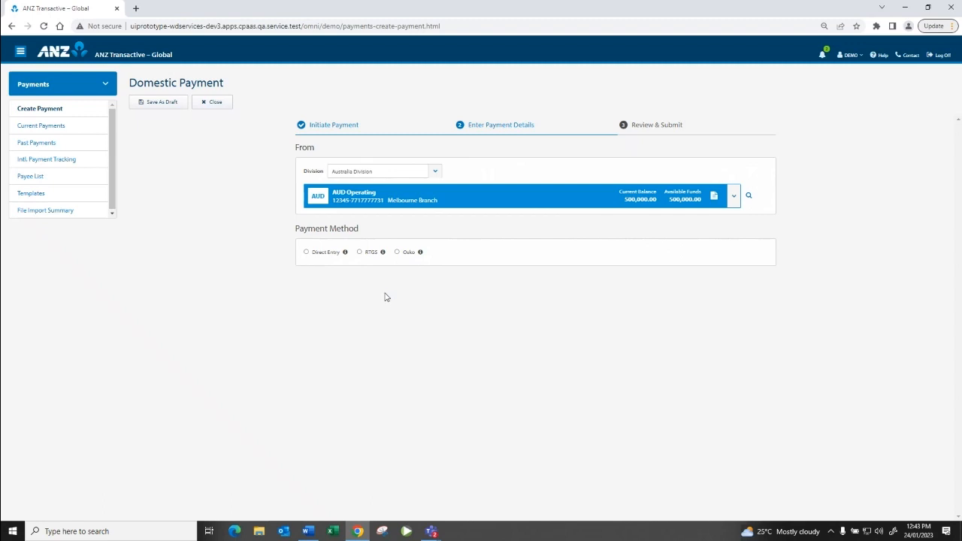
# Step: Choose Osko as the payment method and examine its payment details and daily limit
pyautogui.click(398, 253)
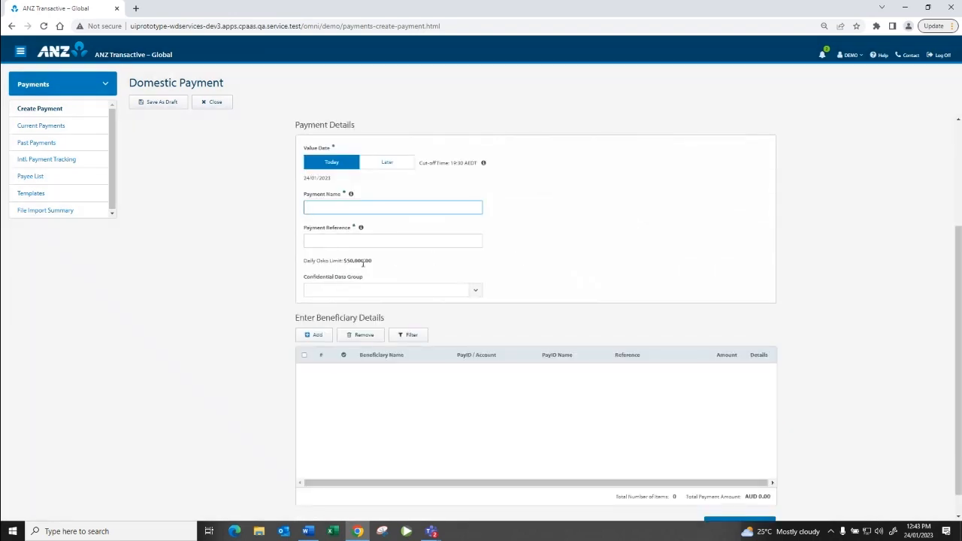
pyautogui.doubleClick(369, 261)
pyautogui.scroll(2, 366, 279)
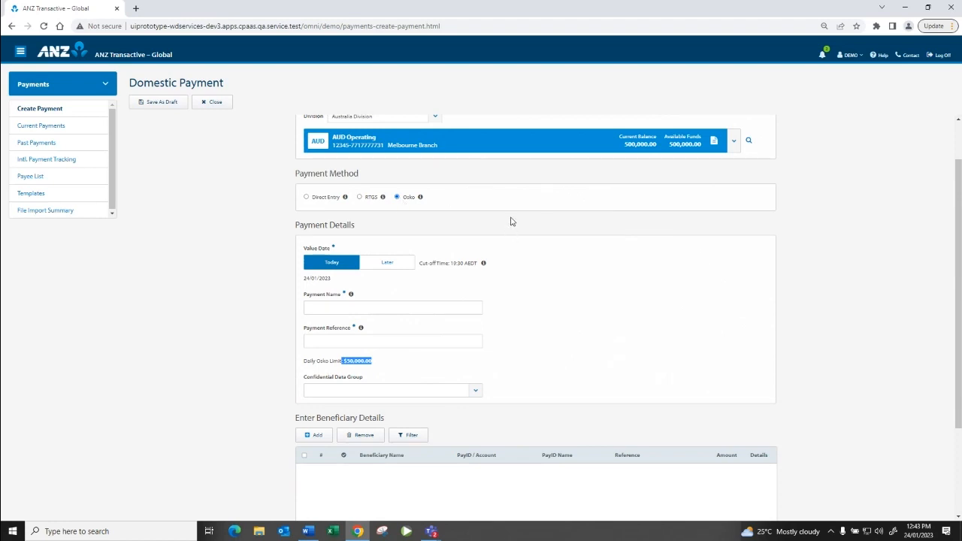
# Step: Set the payment method to Direct Entry and enter Test as both the Payment Name and the Statement Narrative
pyautogui.click(305, 198)
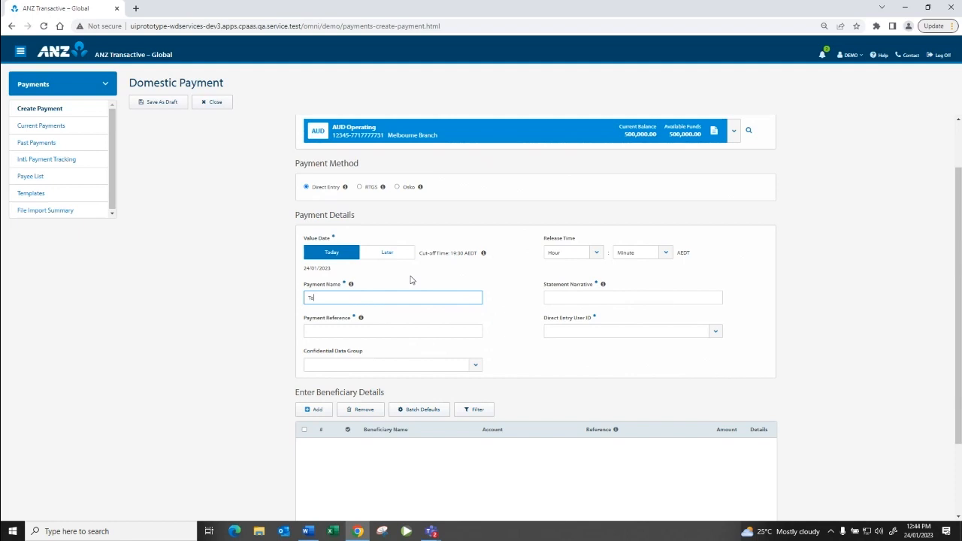
pyautogui.write('st')
pyautogui.click(590, 298)
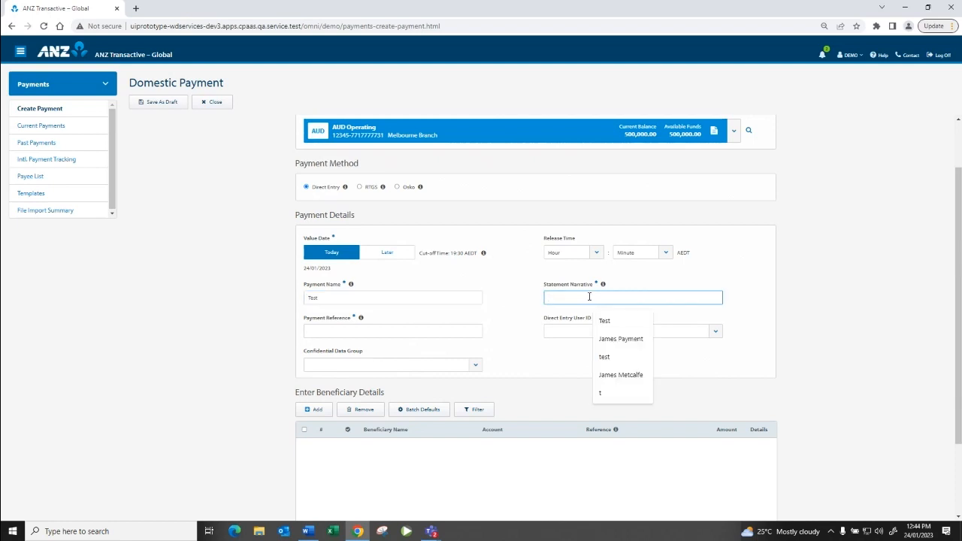
pyautogui.click(603, 322)
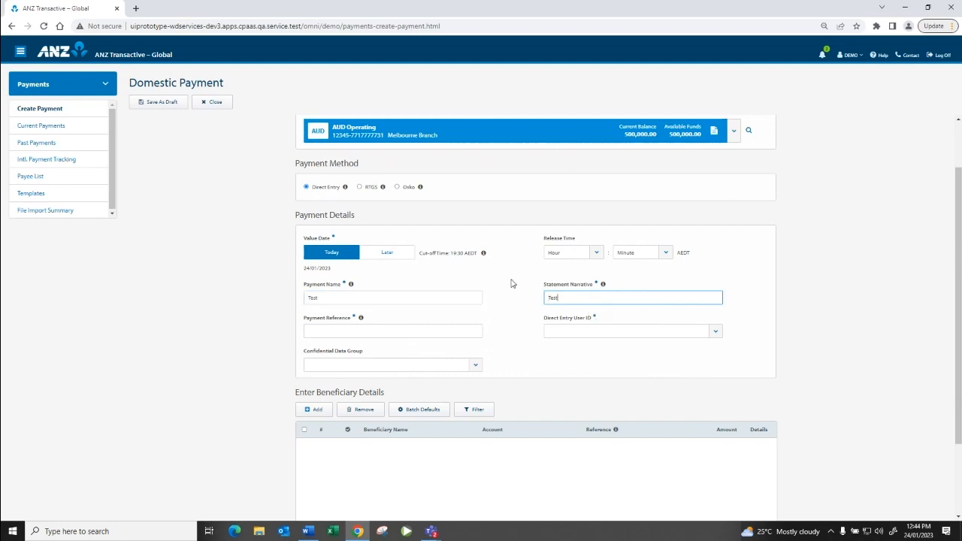
# Step: Set the Payment Reference to Invoice number and the Direct Entry User ID to DIRECTDEBITID 1
pyautogui.click(435, 326)
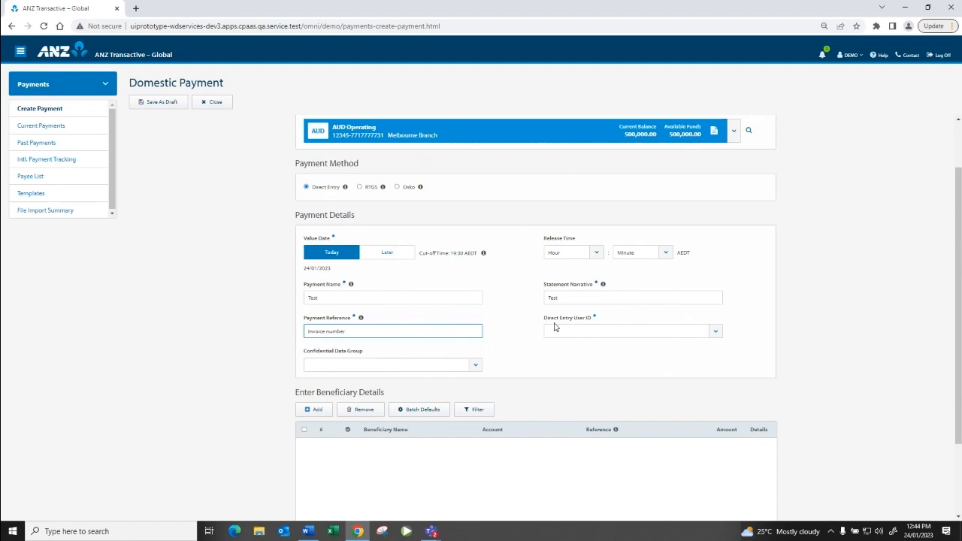
pyautogui.click(625, 334)
pyautogui.click(605, 351)
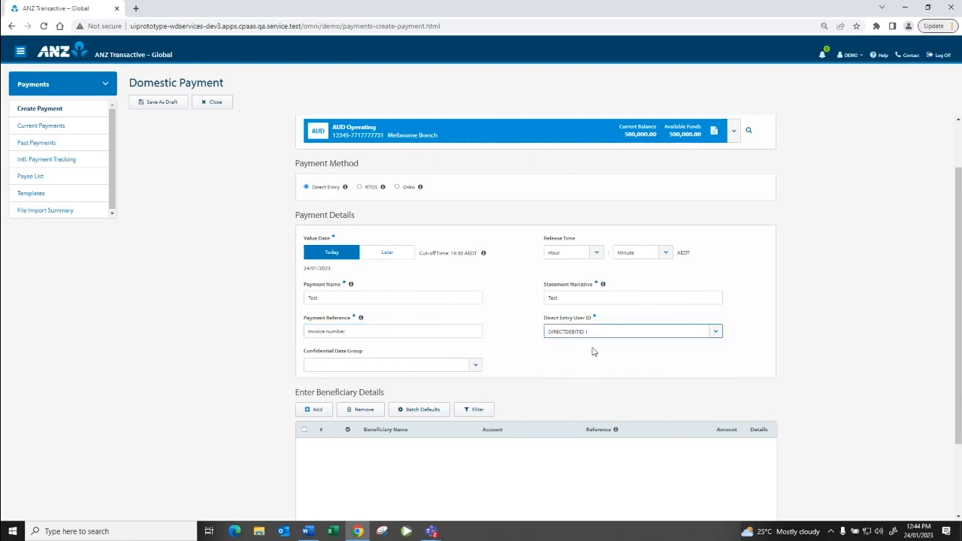
pyautogui.scroll(-1, 593, 351)
pyautogui.moveTo(301, 306); pyautogui.dragTo(367, 307)
pyautogui.click(579, 305)
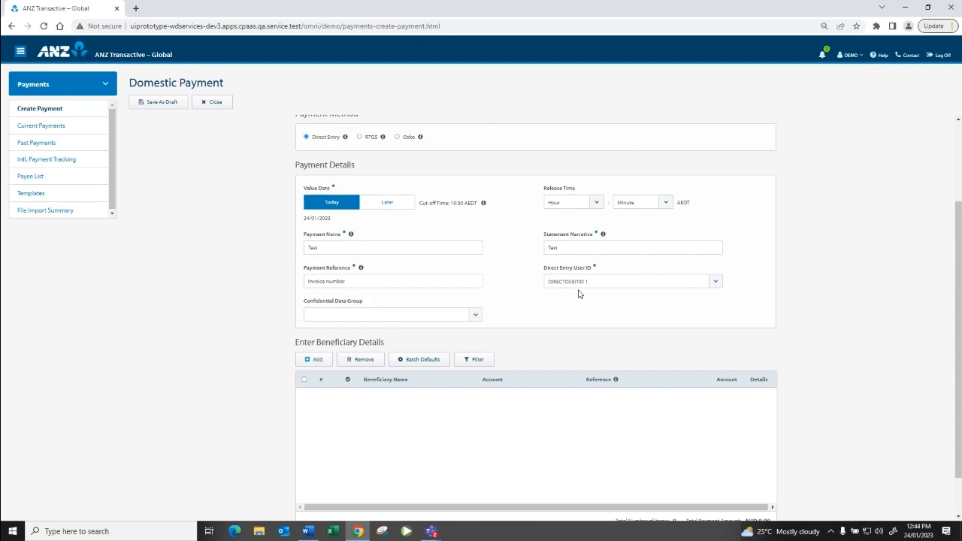
# Step: Add a beneficiary row to the domestic payment and fill it with the saved beneficiary matching "sa"
pyautogui.scroll(-1, 630, 291)
pyautogui.scroll(1, 630, 291)
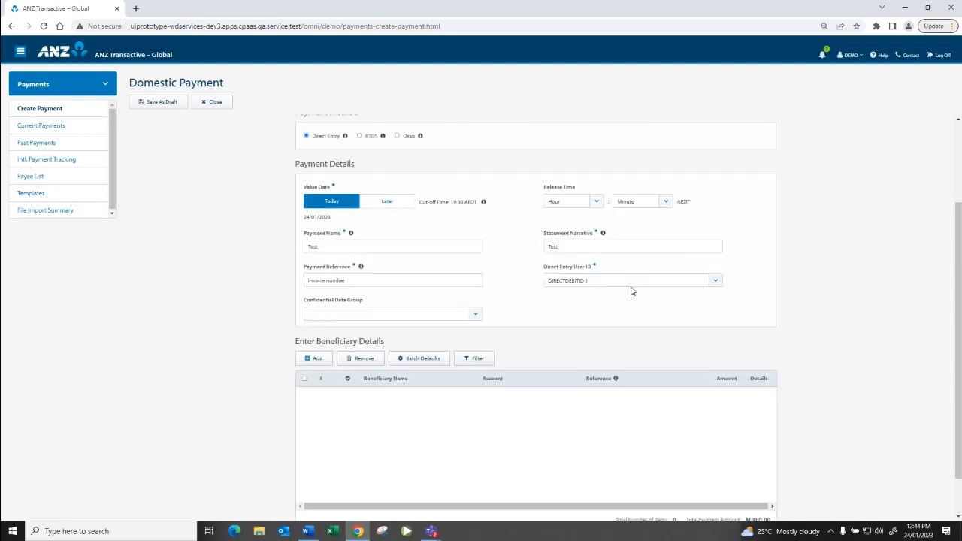
pyautogui.scroll(-1, 556, 323)
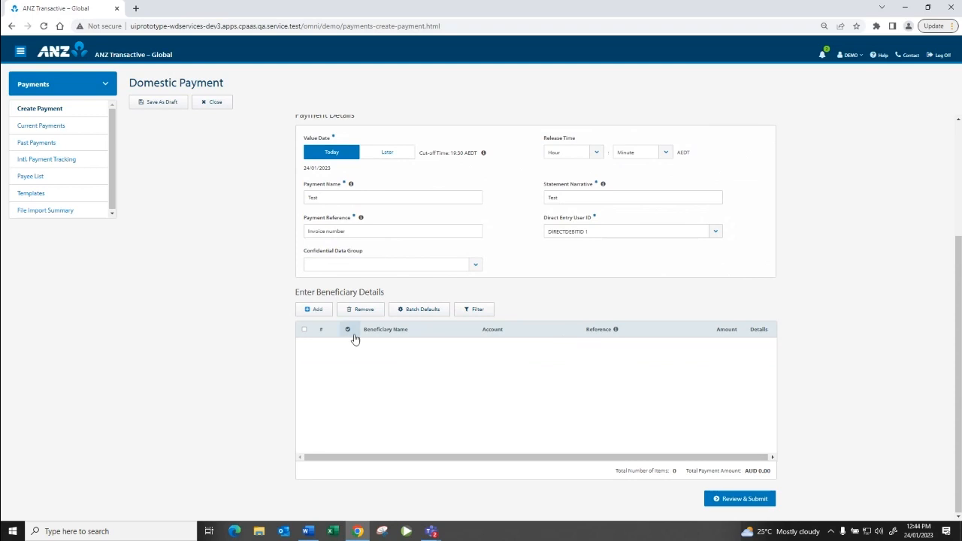
pyautogui.click(319, 312)
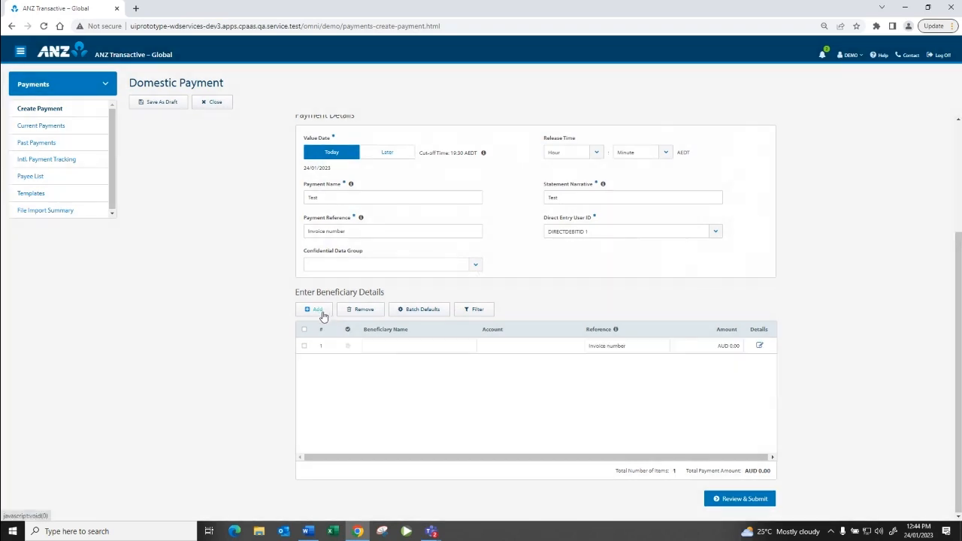
pyautogui.click(411, 349)
pyautogui.write('sa')
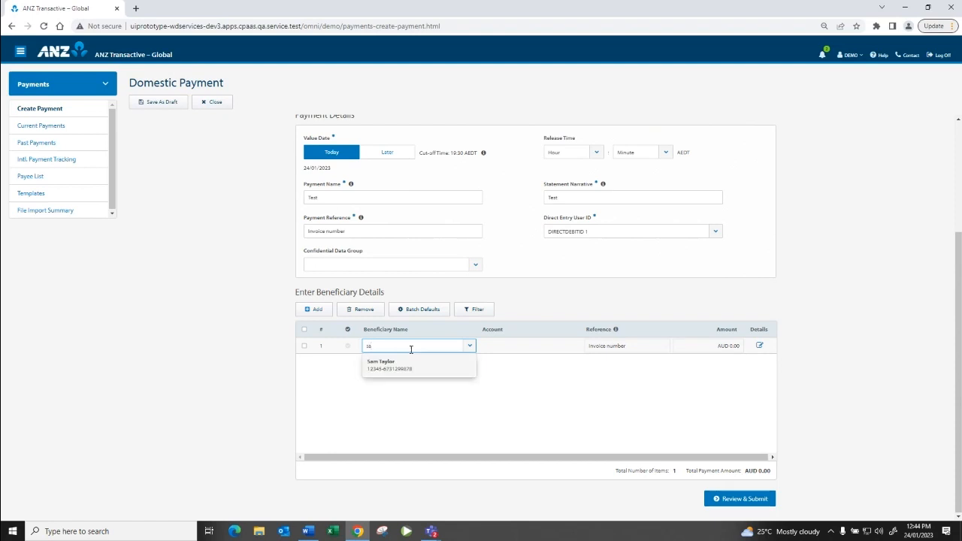
pyautogui.click(384, 368)
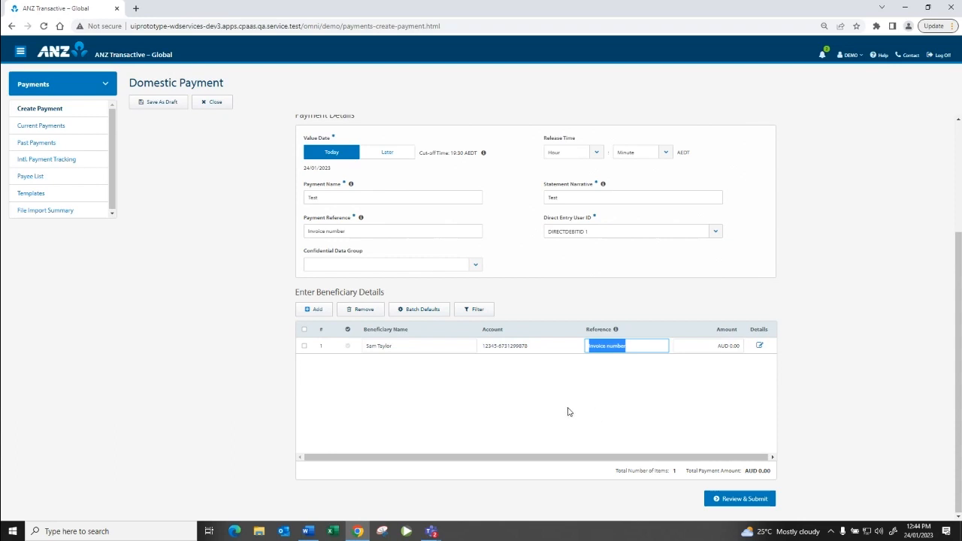
# Step: Examine the beneficiary's payment details down to the remittance information and email advice option, and close them without saving
pyautogui.click(759, 346)
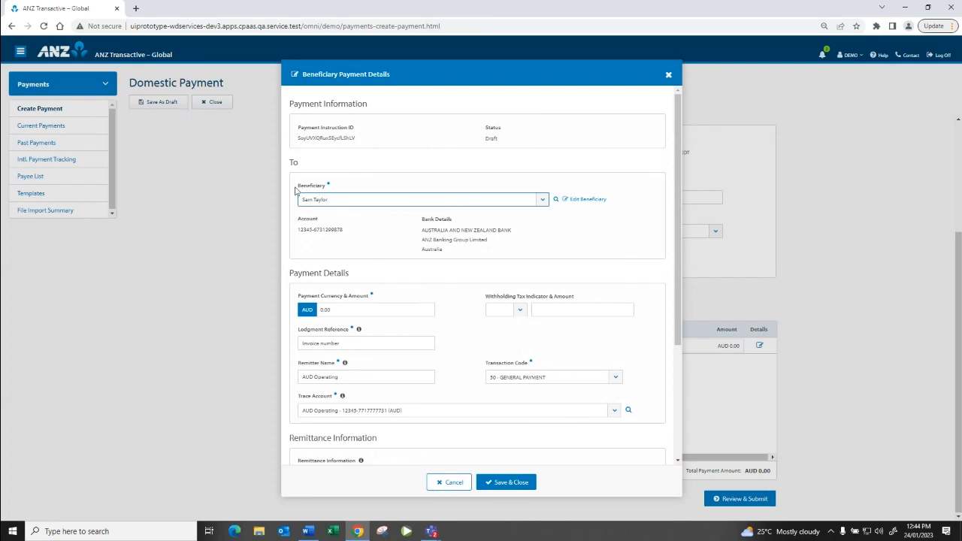
pyautogui.scroll(-2, 639, 213)
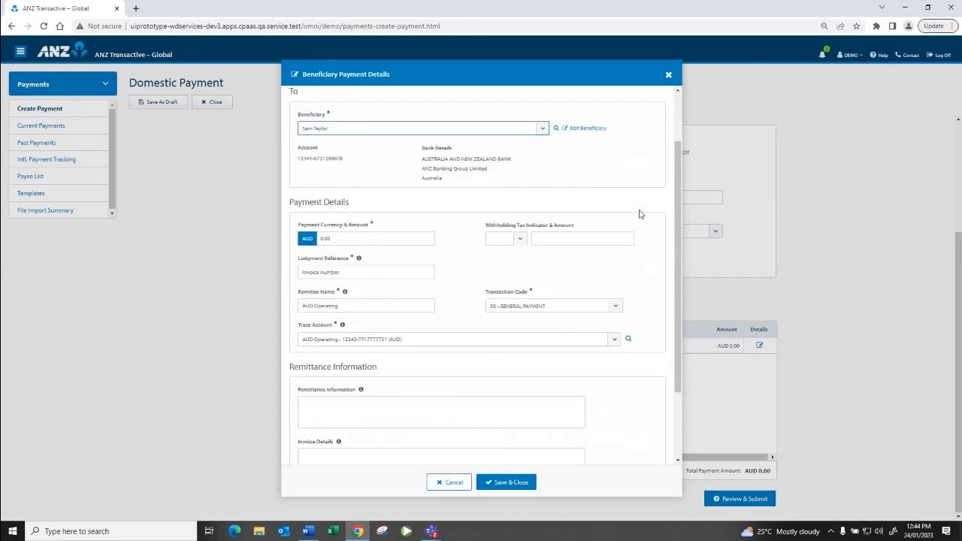
pyautogui.scroll(-1, 639, 213)
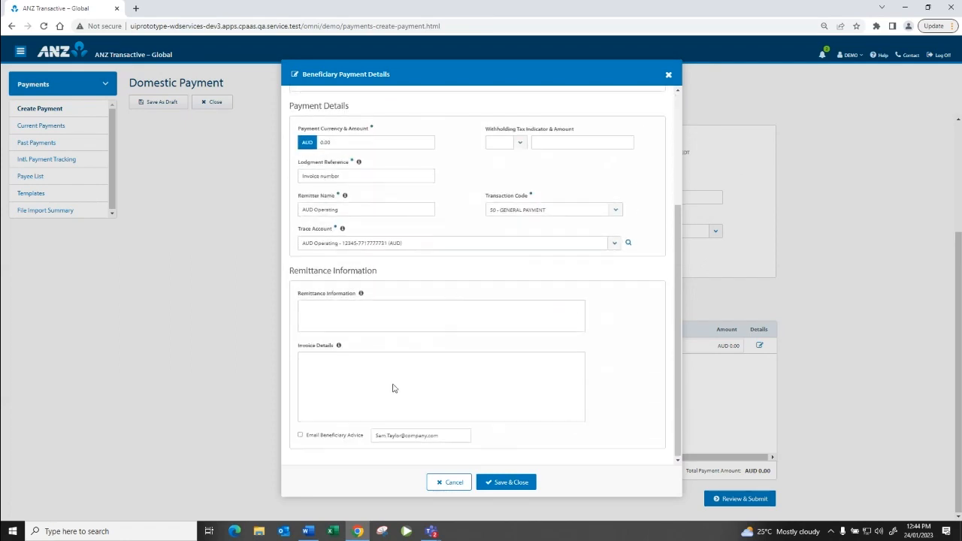
pyautogui.click(301, 435)
pyautogui.scroll(3, 617, 420)
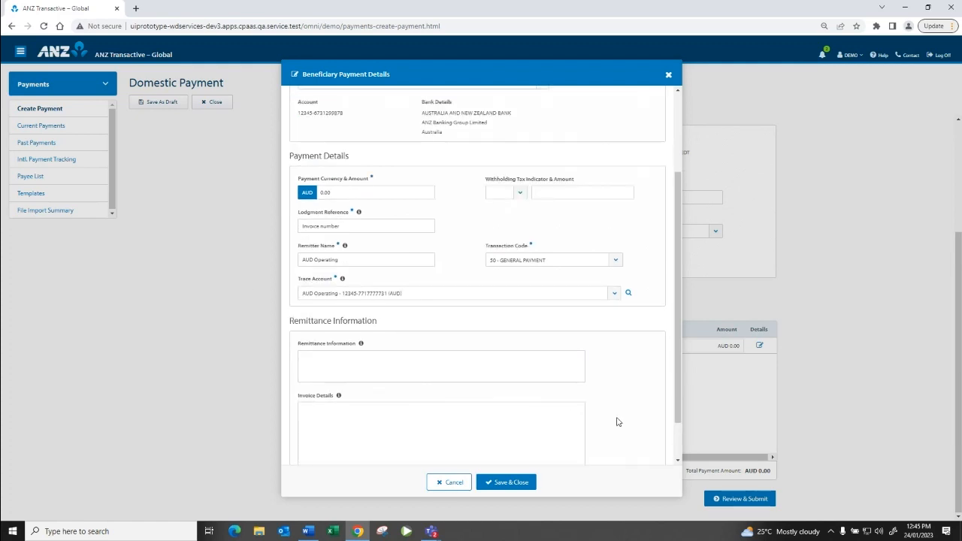
pyautogui.click(670, 73)
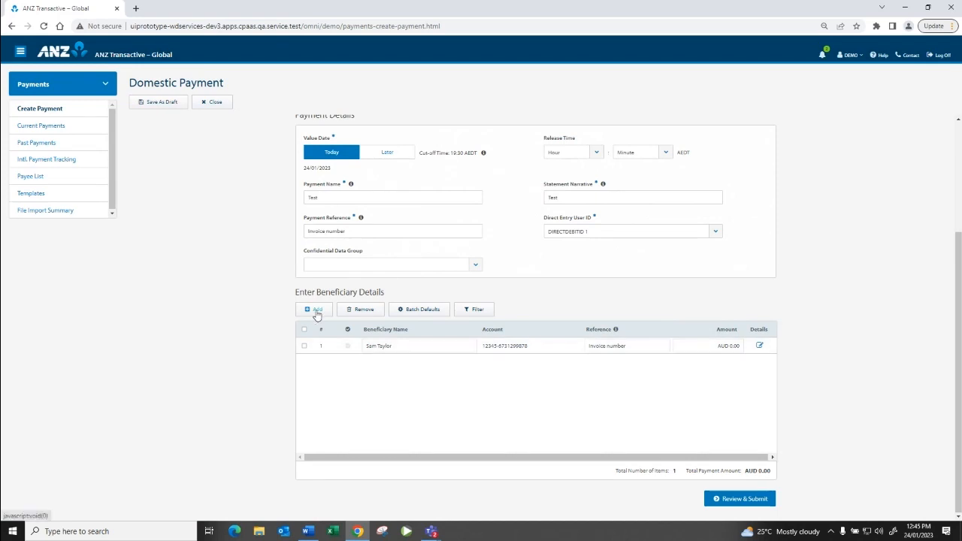
# Step: Remove the filled-in beneficiary from the domestic payment and add a blank beneficiary row
pyautogui.click(305, 345)
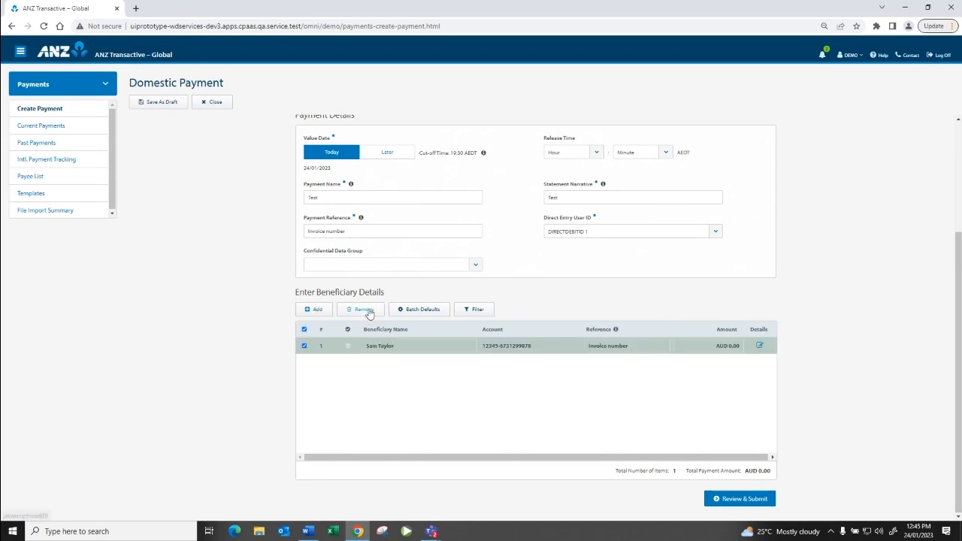
pyautogui.click(368, 311)
pyautogui.click(318, 314)
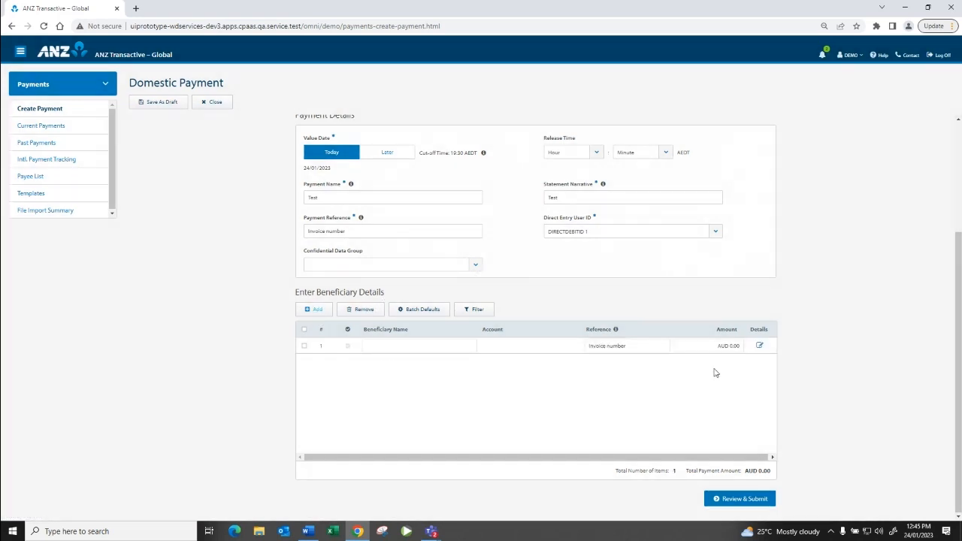
# Step: Check the Add New Beneficiary form from the blank row's details, and close the domestic payment without saving it
pyautogui.click(760, 347)
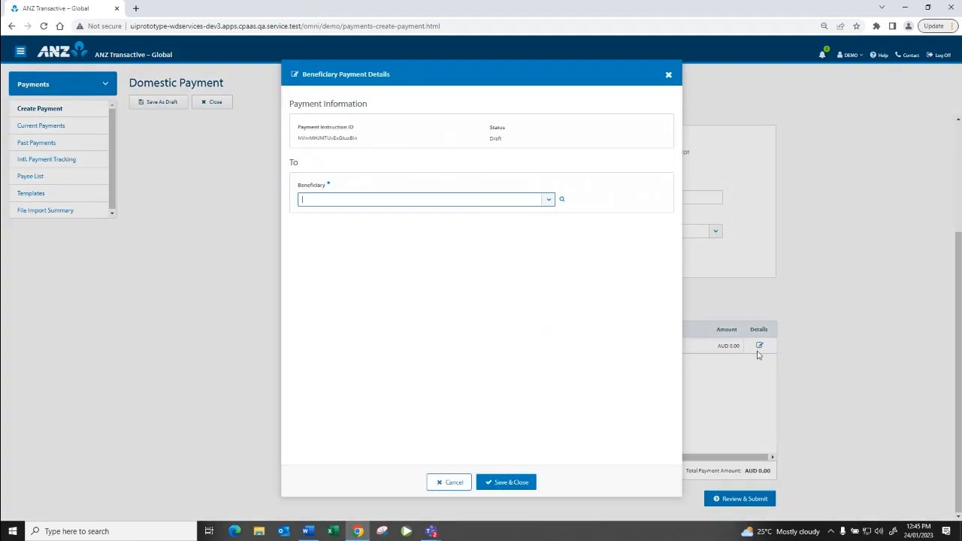
pyautogui.click(481, 197)
pyautogui.click(354, 215)
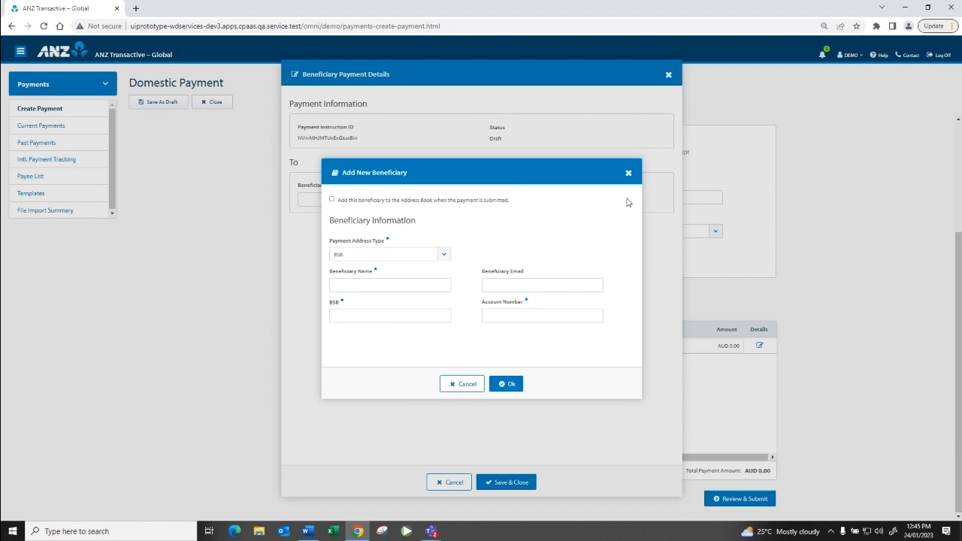
pyautogui.click(628, 175)
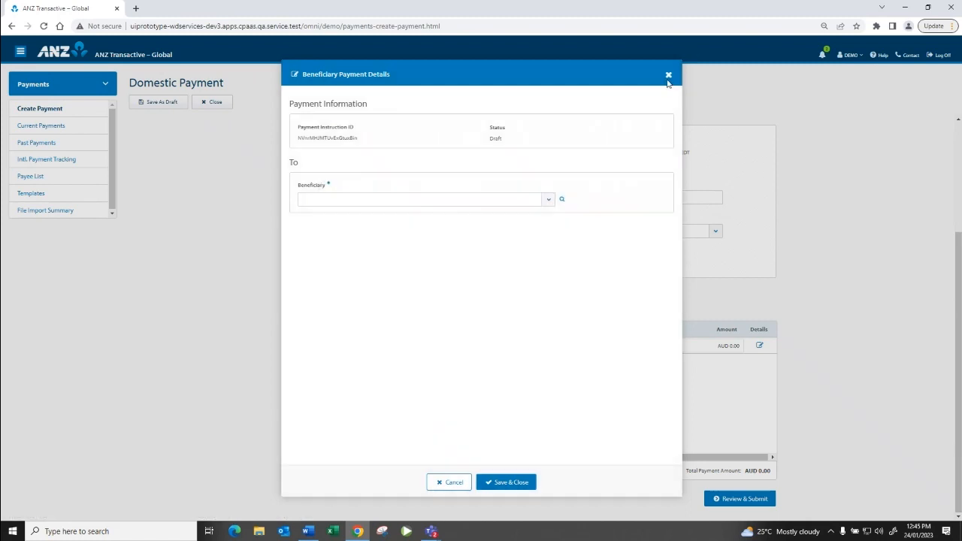
pyautogui.click(668, 74)
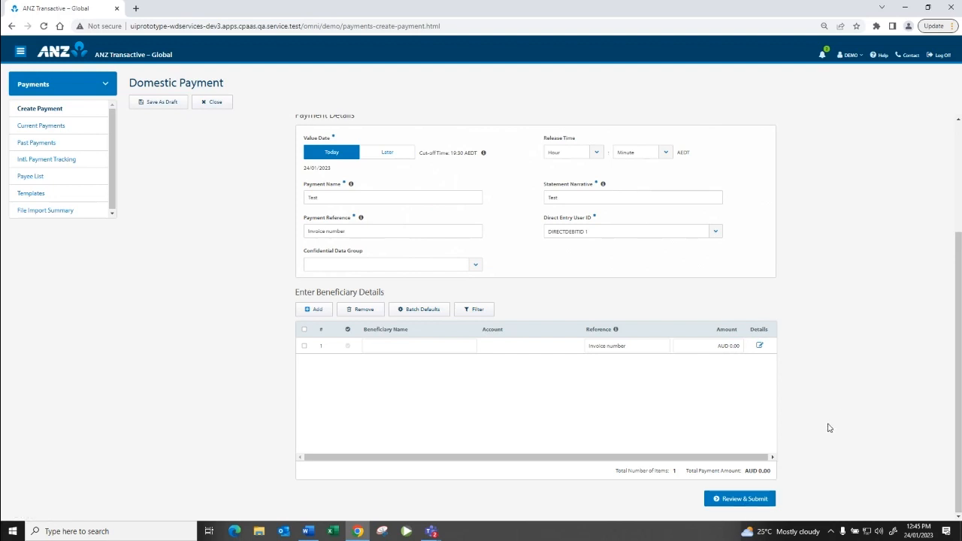
pyautogui.click(212, 105)
pyautogui.click(500, 307)
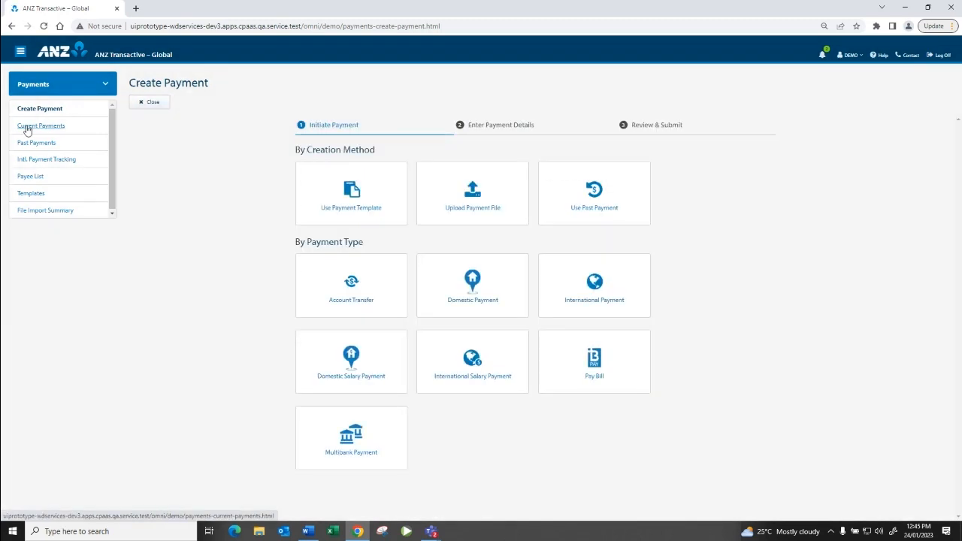
# Step: Switch the Current Payments list to the view of payments for own approval and select the ANZ NZD Account payment
pyautogui.click(25, 128)
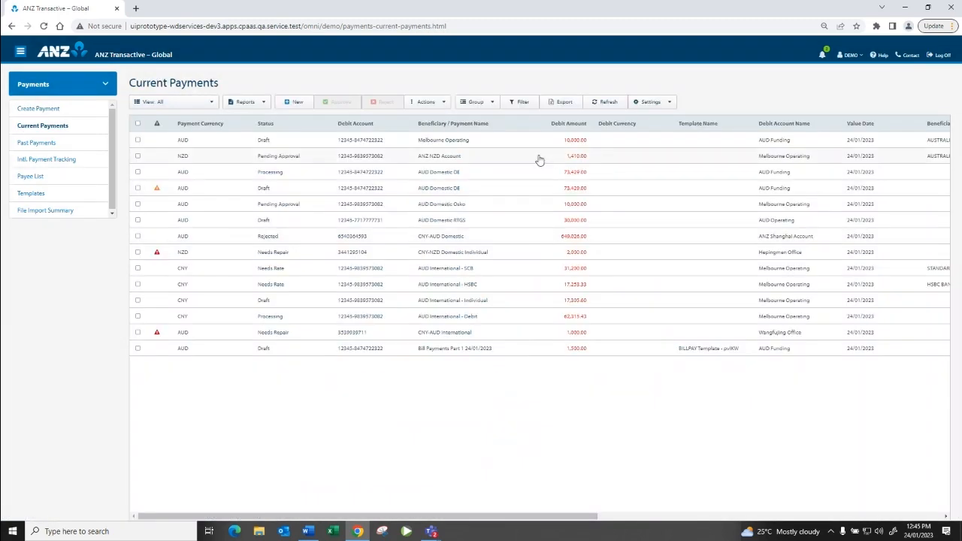
pyautogui.click(197, 111)
pyautogui.click(182, 143)
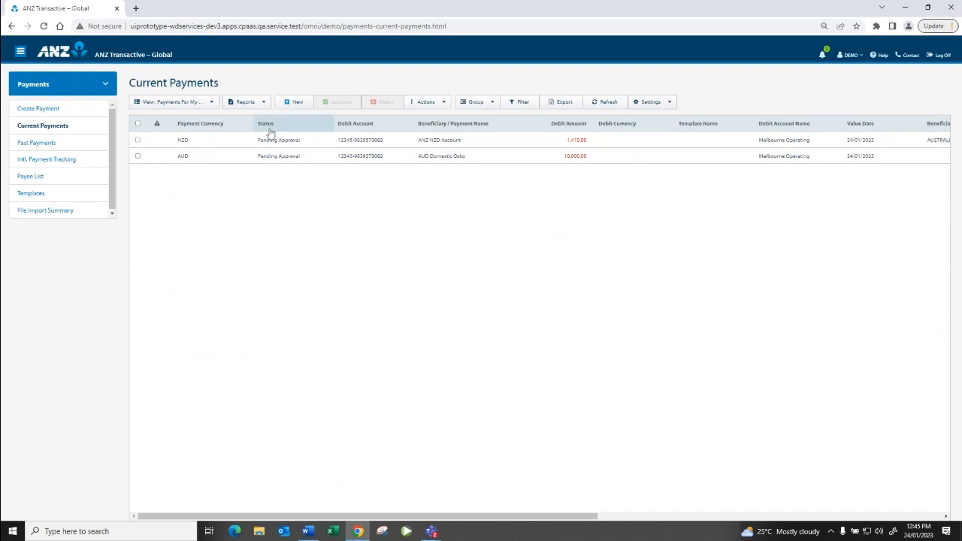
pyautogui.click(137, 141)
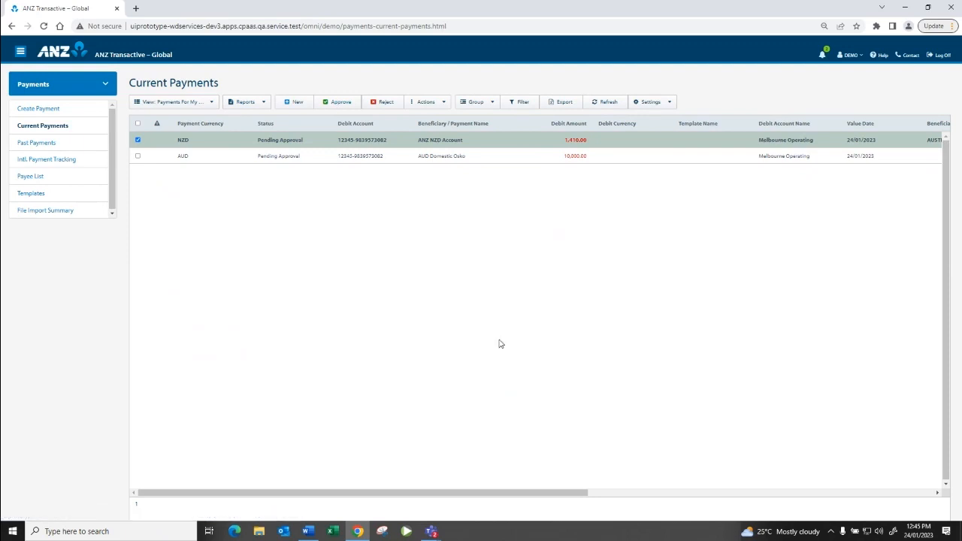
# Step: Start a new international payment with AUD Operating as the debit account and enter a payment name
pyautogui.click(36, 110)
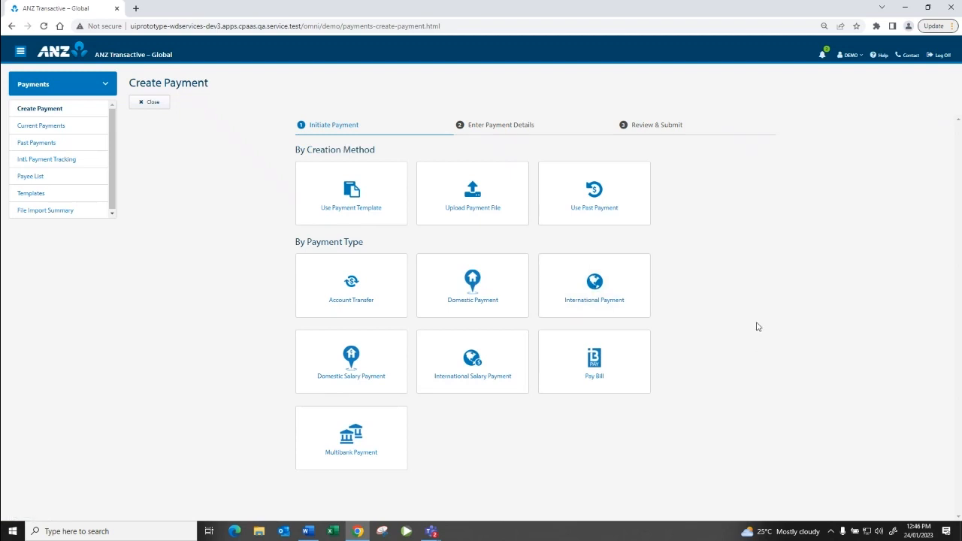
pyautogui.click(595, 291)
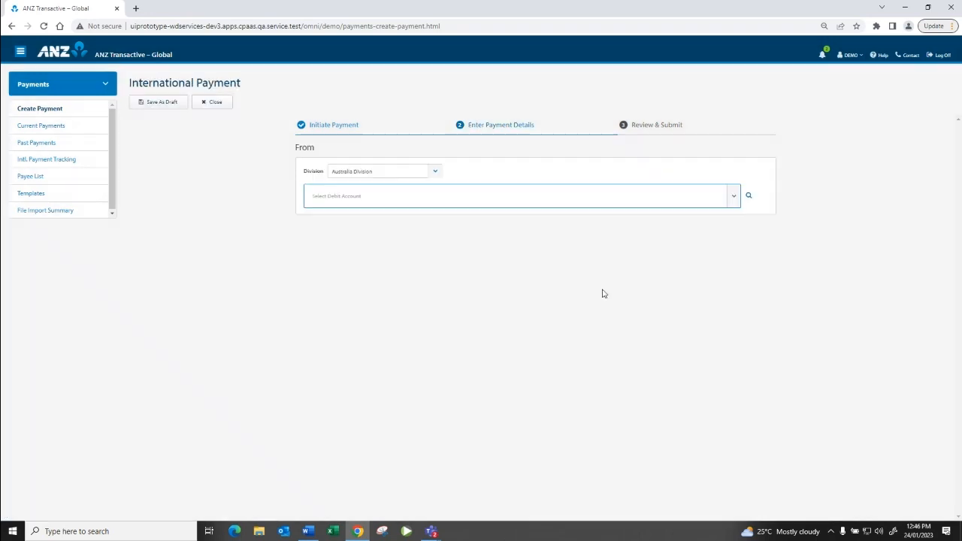
pyautogui.click(691, 197)
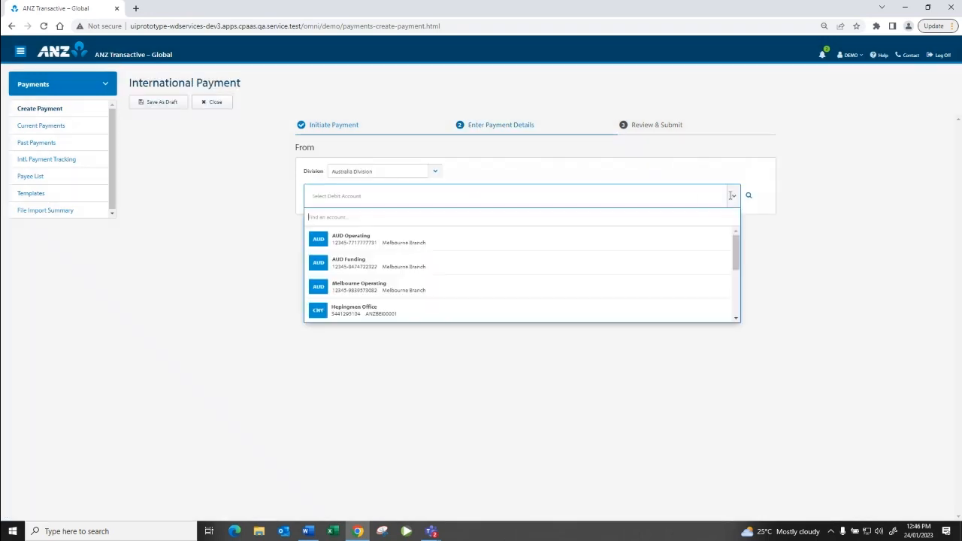
pyautogui.click(366, 245)
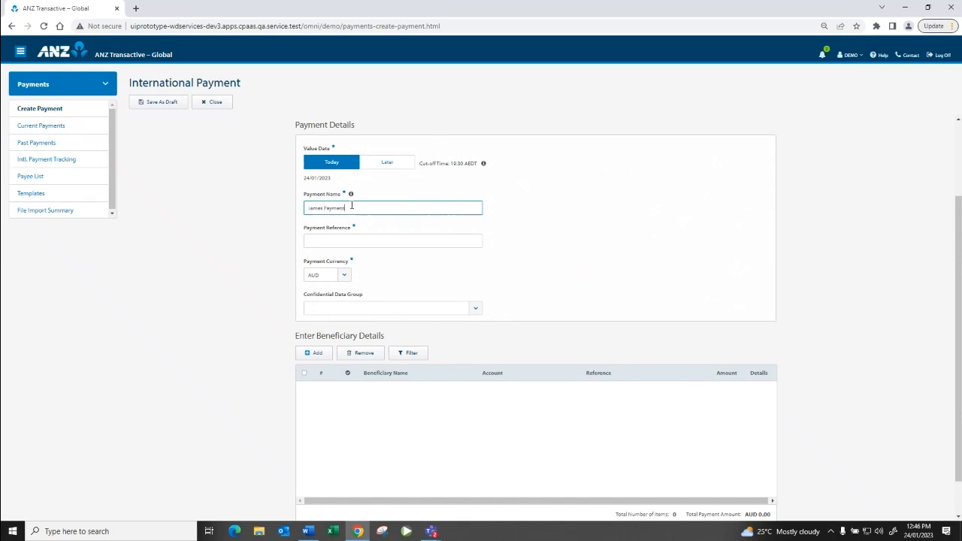
# Step: Set the international payment's Payment Reference to Invoice number
pyautogui.click(388, 244)
pyautogui.click(383, 261)
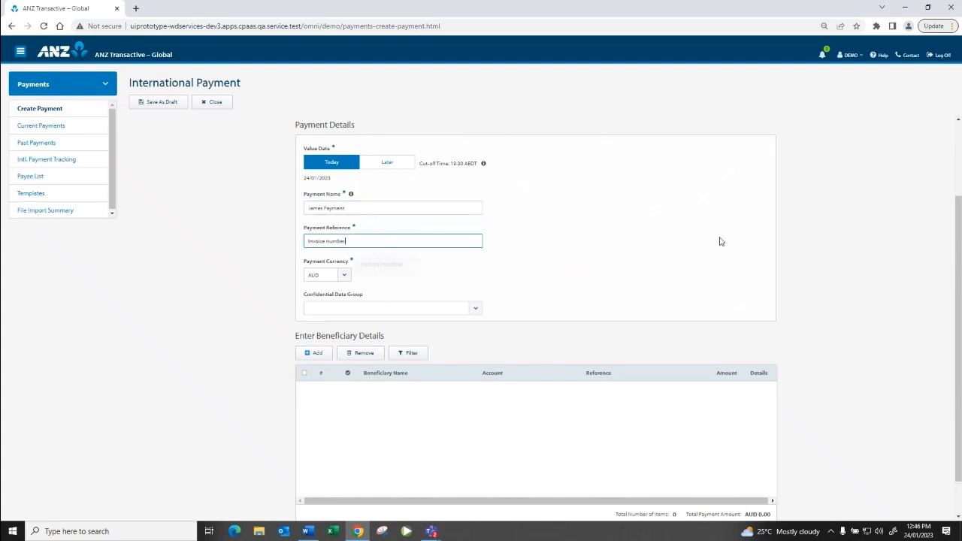
pyautogui.click(659, 237)
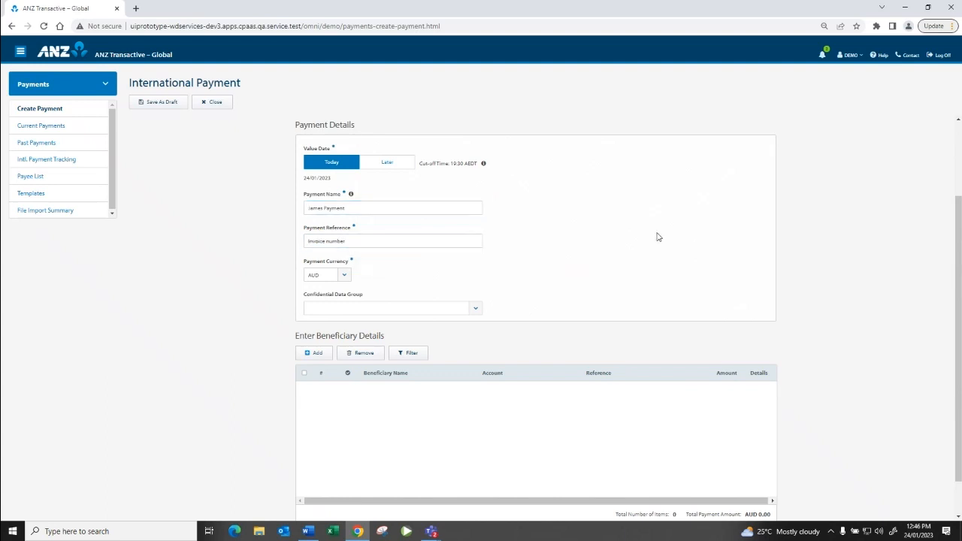
# Step: Add a beneficiary row to the international payment and fill it with the saved beneficiary in China
pyautogui.click(306, 353)
pyautogui.scroll(-1, 414, 328)
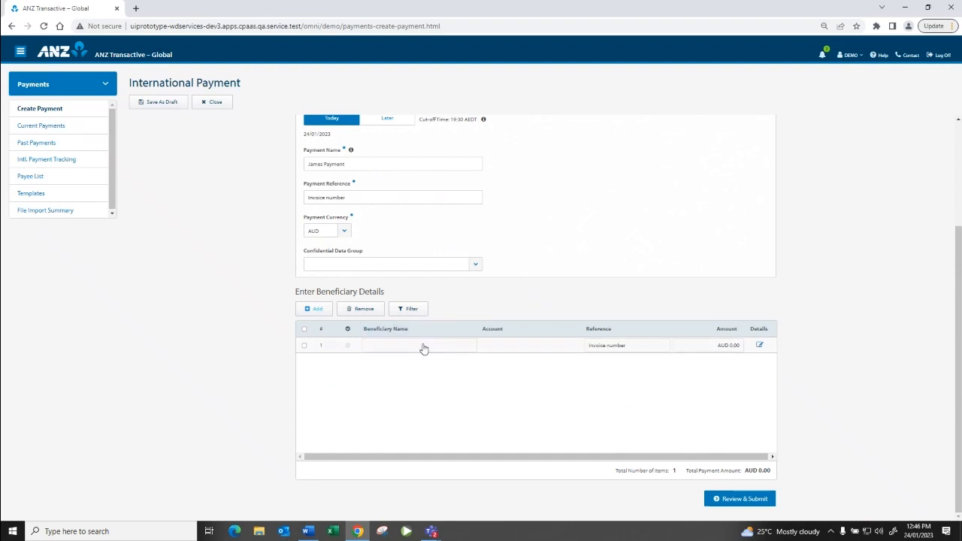
pyautogui.click(424, 348)
pyautogui.write('u')
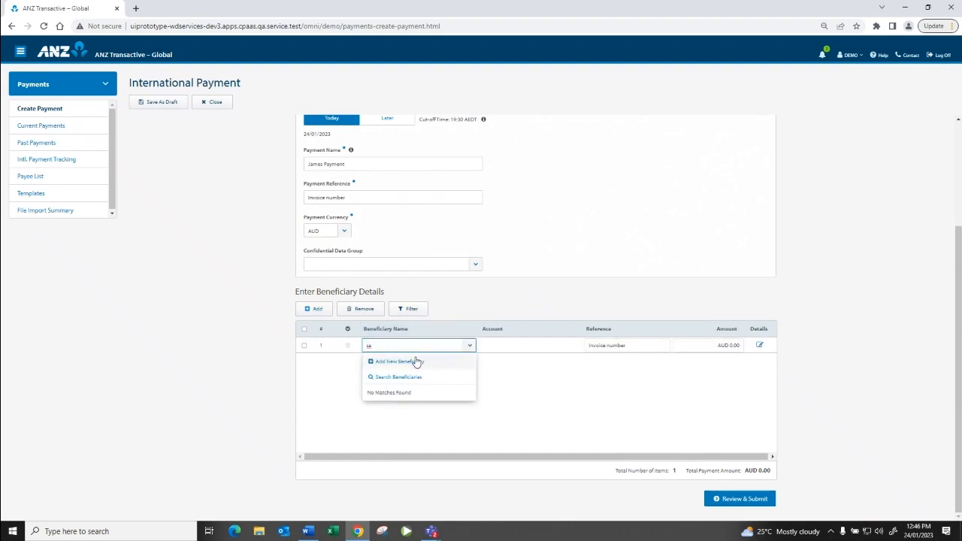
pyautogui.click(397, 400)
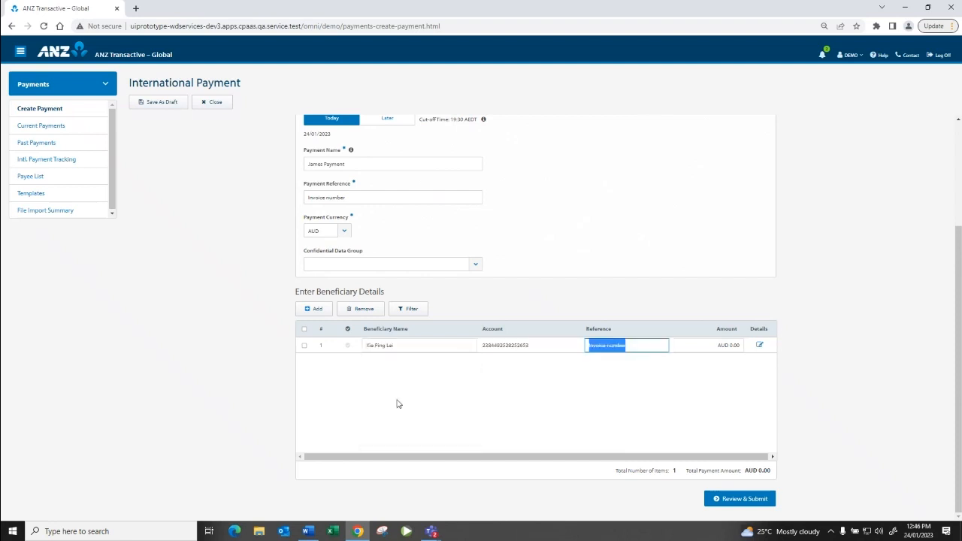
# Step: Examine the international beneficiary's payment details, including charges and intermediary bank, and close them without saving
pyautogui.click(759, 345)
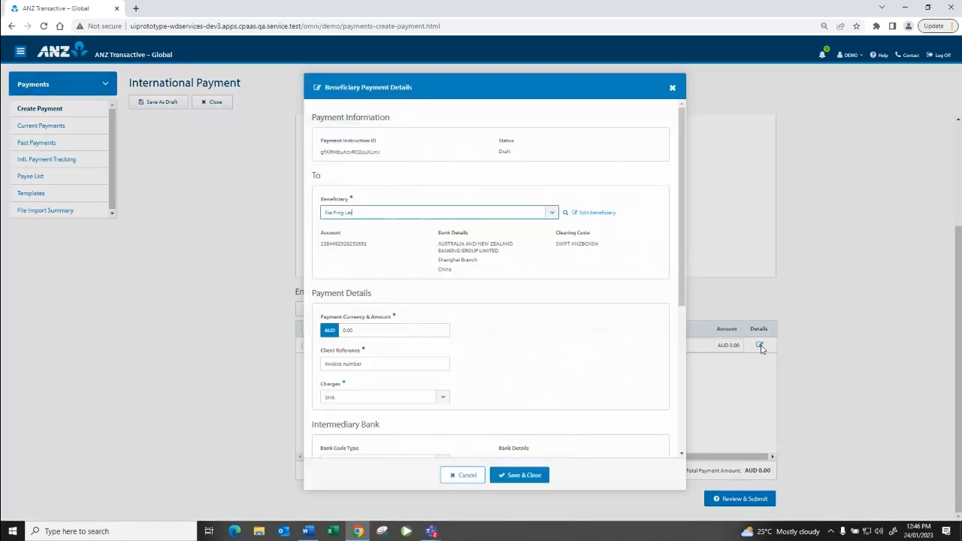
pyautogui.scroll(-4, 466, 367)
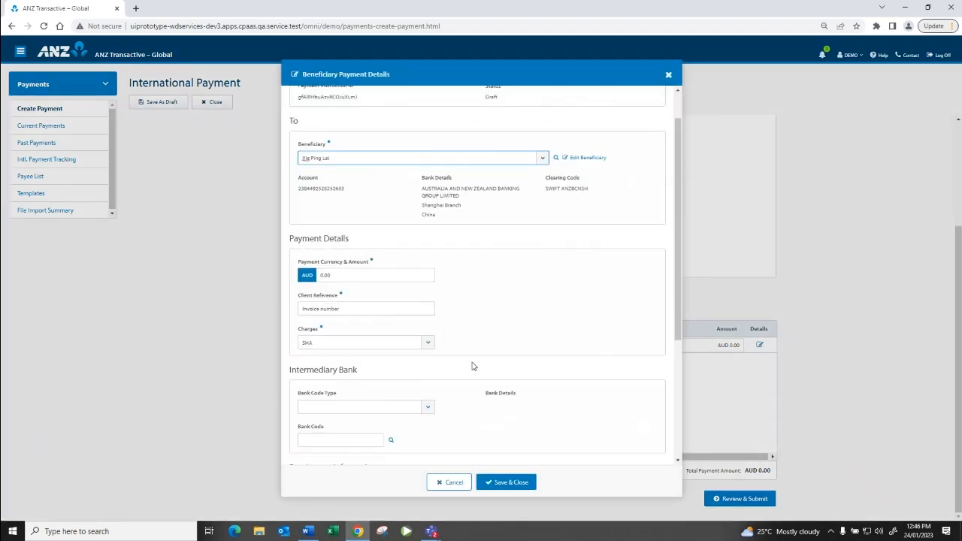
pyautogui.click(668, 74)
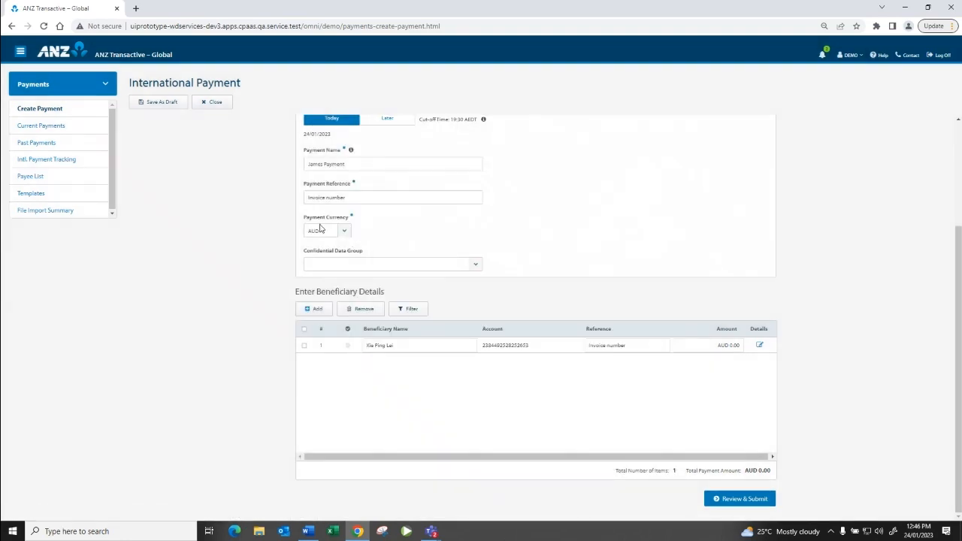
# Step: Set the international payment's Payment Currency to NZD and accept the currency change
pyautogui.moveTo(302, 218); pyautogui.dragTo(361, 220)
pyautogui.scroll(1, 362, 220)
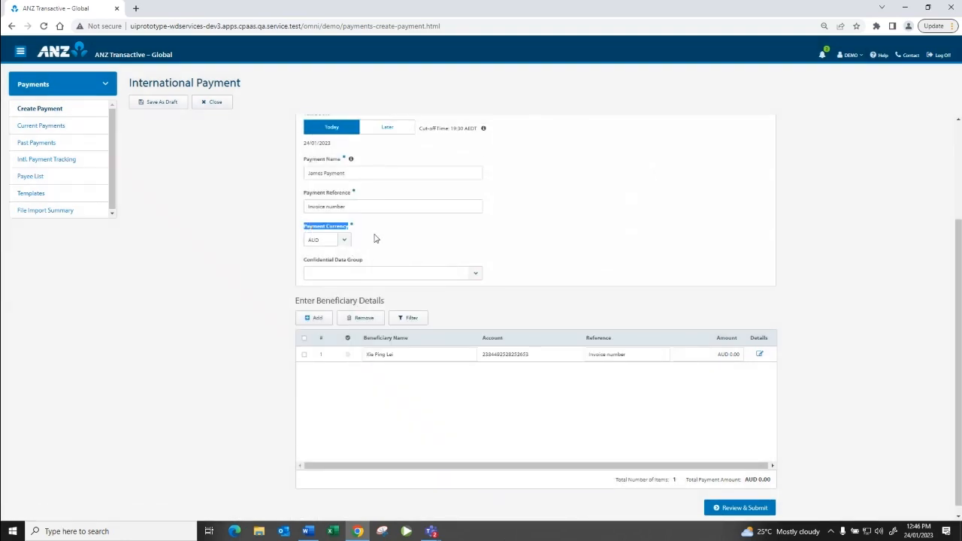
pyautogui.scroll(-1, 363, 286)
pyautogui.scroll(1, 364, 289)
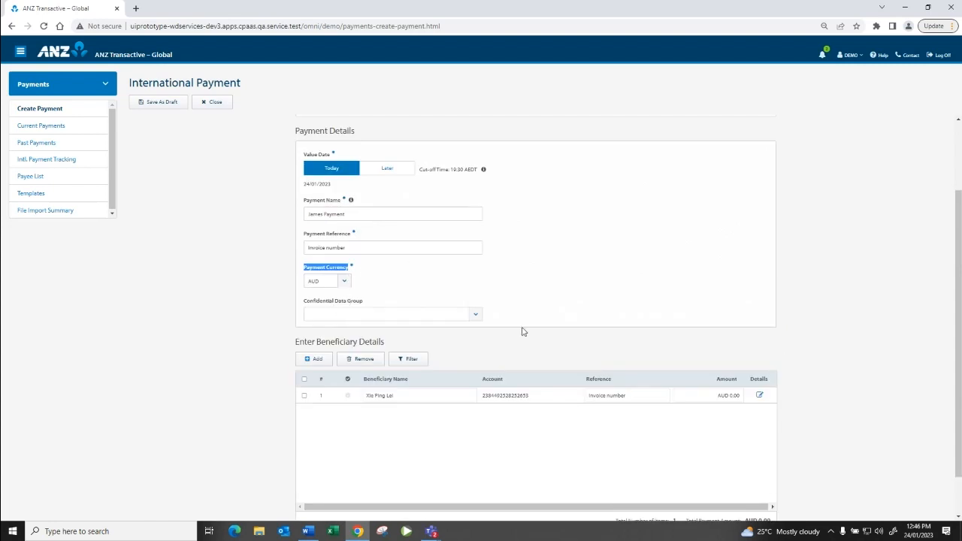
pyautogui.scroll(-1, 521, 331)
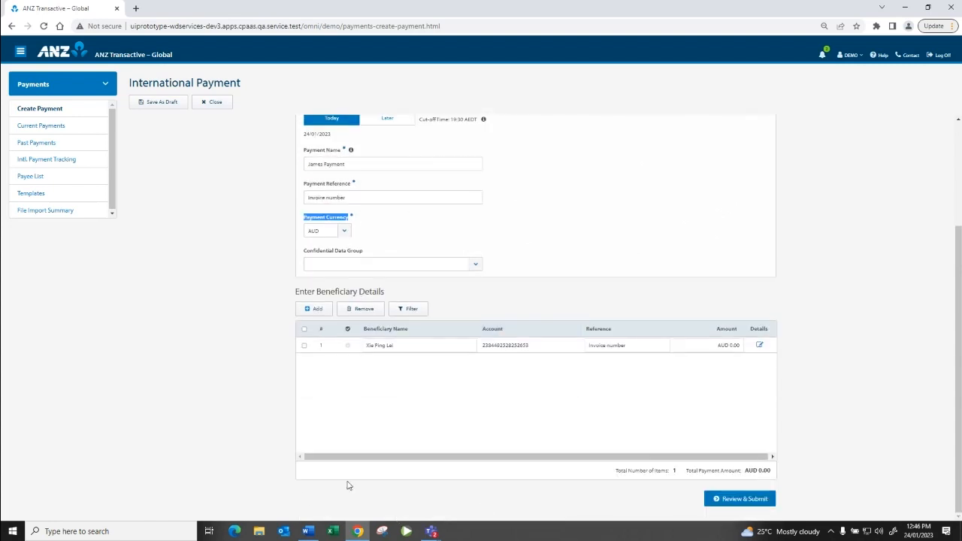
pyautogui.click(344, 231)
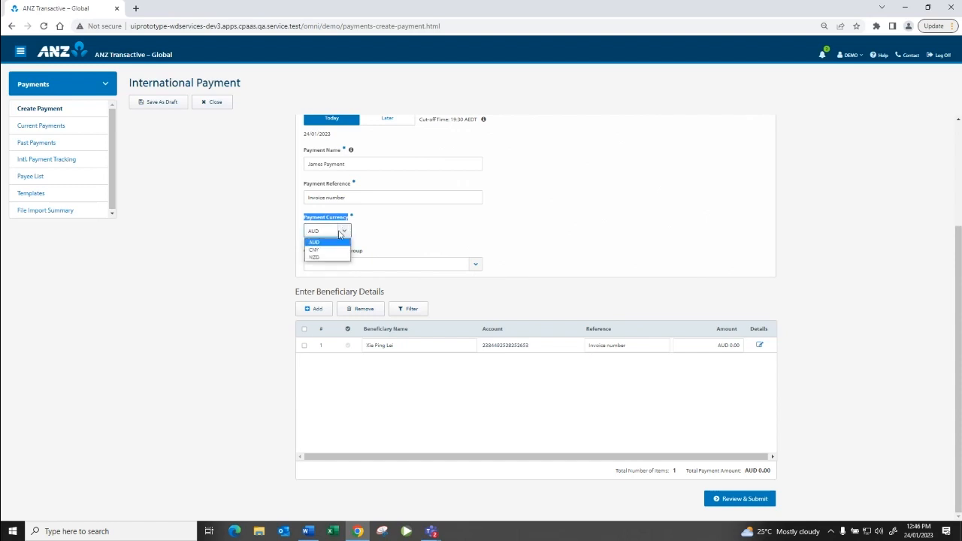
pyautogui.click(328, 258)
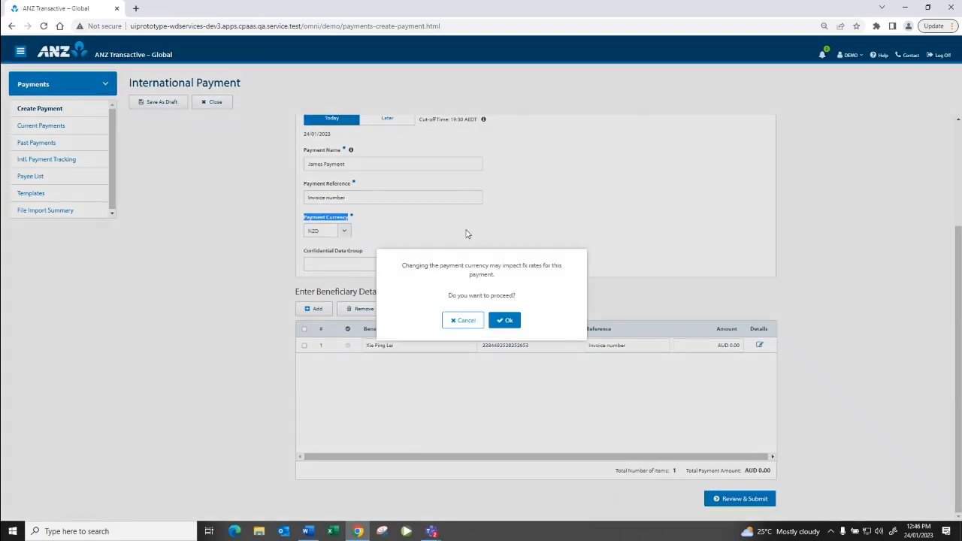
pyautogui.click(502, 321)
# Step: Set the Rate Type in the international payment's FX Details to Contract
pyautogui.scroll(-2, 527, 262)
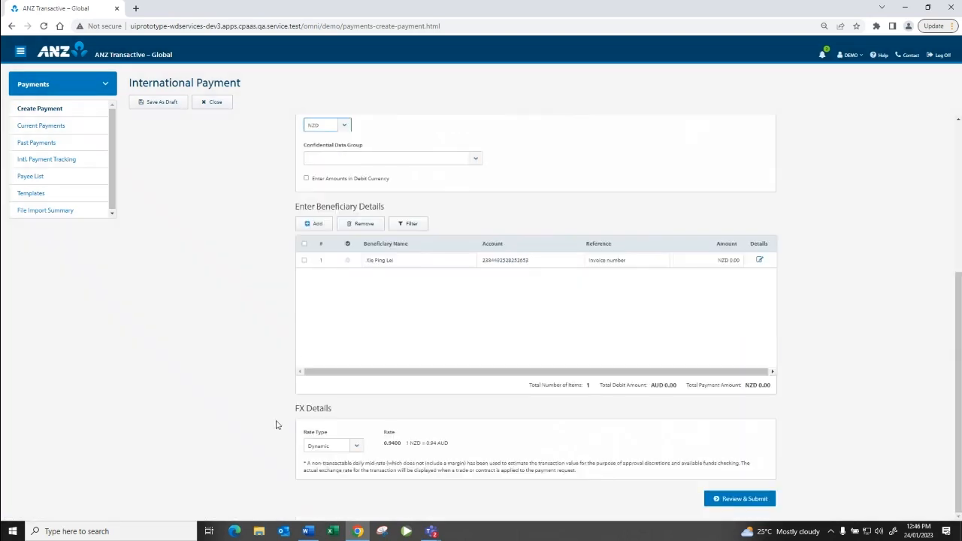
pyautogui.moveTo(291, 409); pyautogui.dragTo(335, 410)
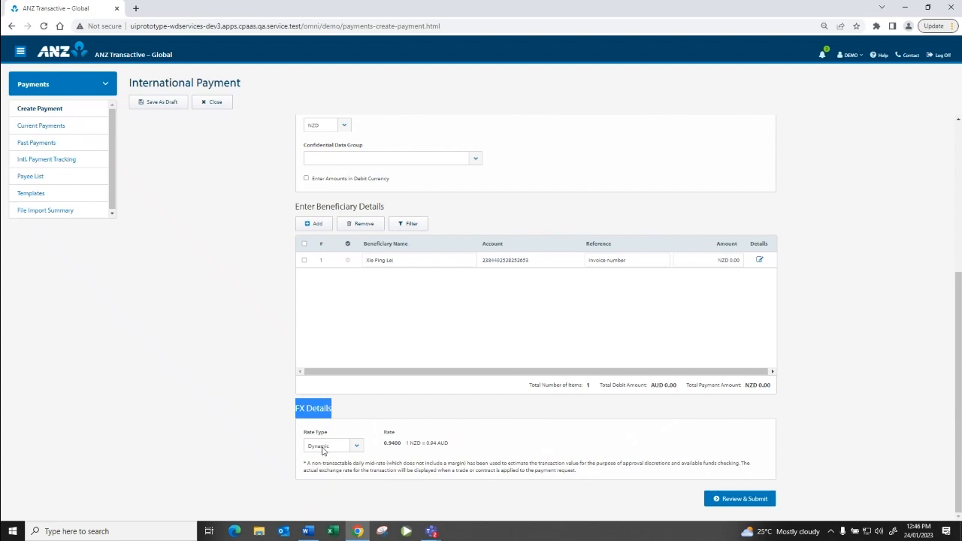
pyautogui.click(359, 448)
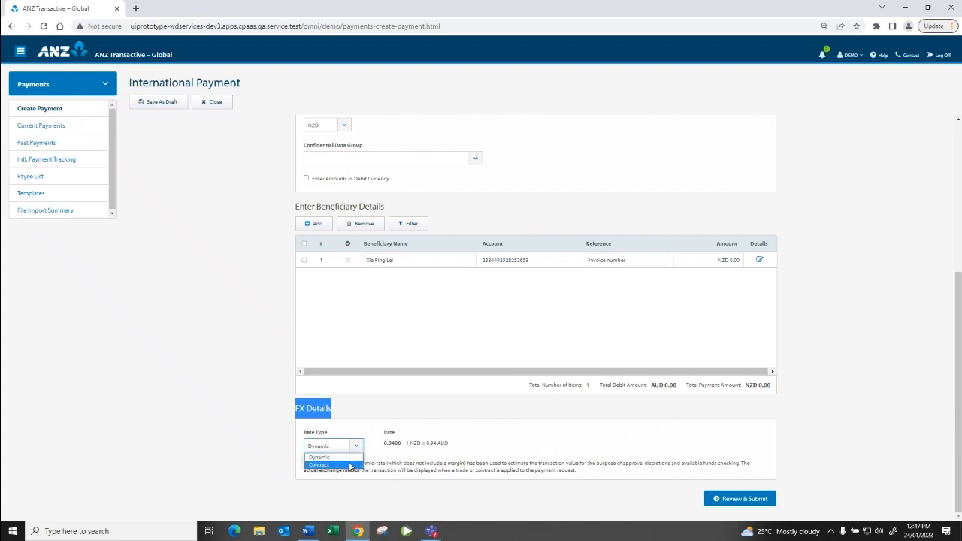
pyautogui.click(352, 466)
pyautogui.scroll(-1, 394, 467)
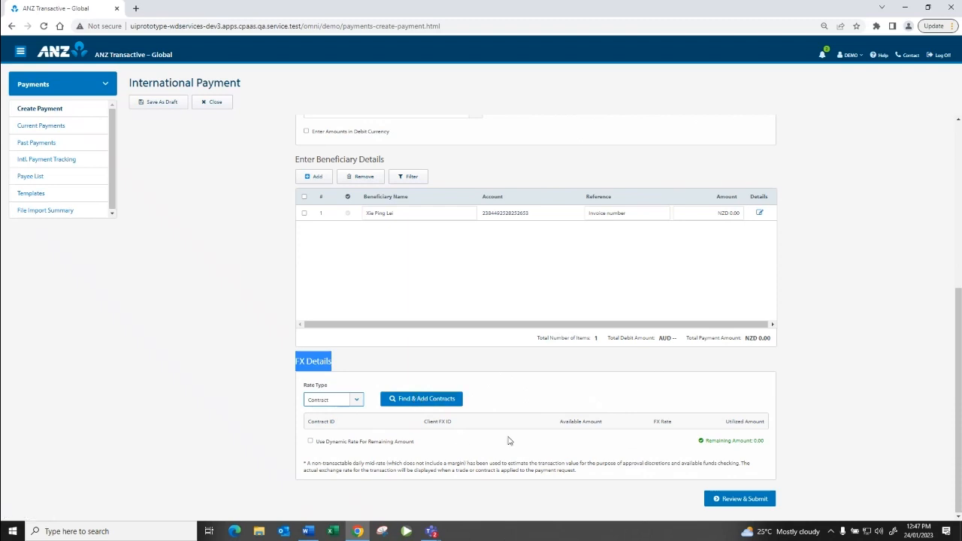
pyautogui.scroll(3, 565, 399)
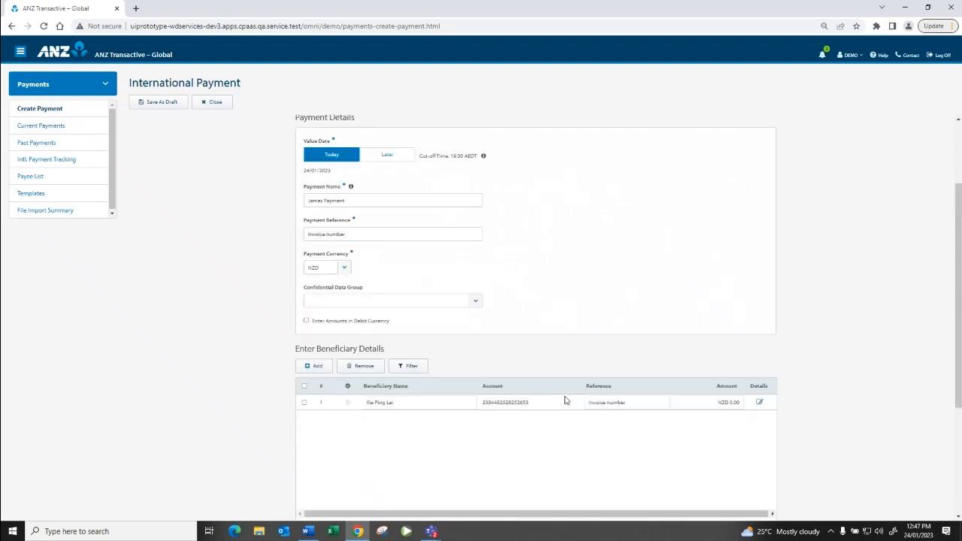
# Step: Close the international payment without saving and open the Current Payments list
pyautogui.click(215, 105)
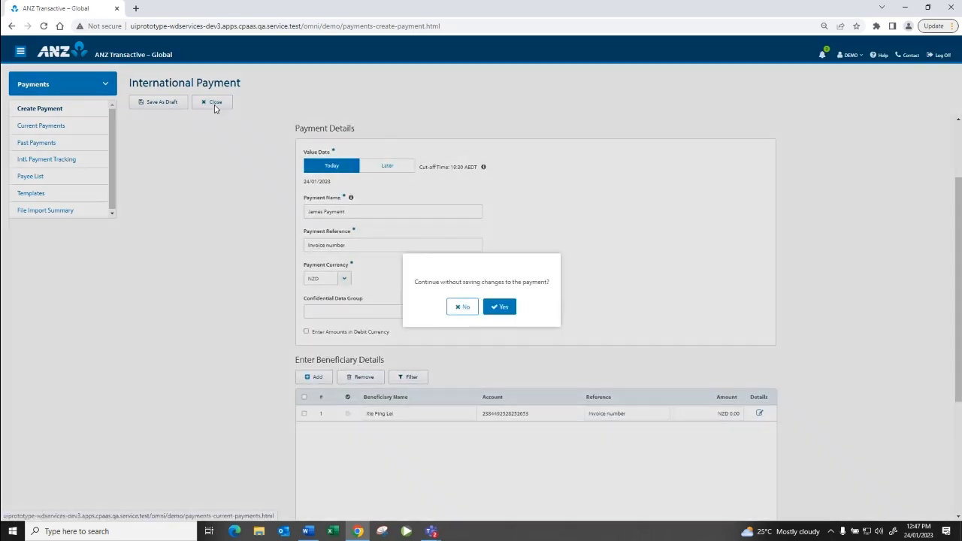
pyautogui.click(507, 311)
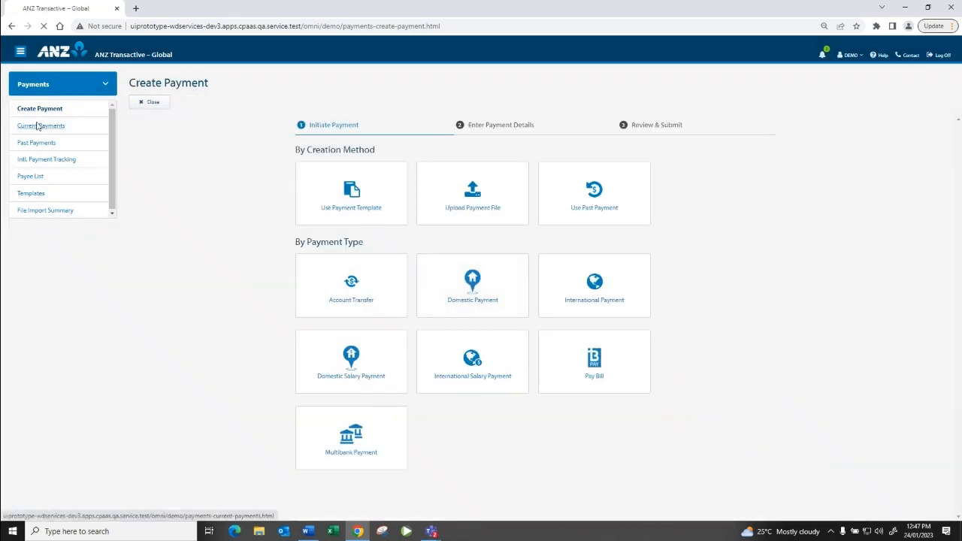
pyautogui.click(42, 126)
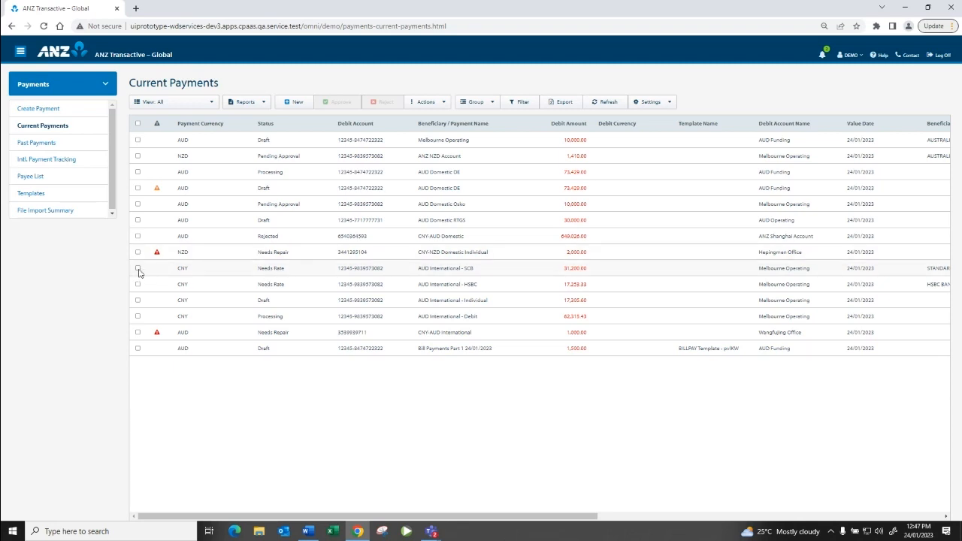
# Step: Review and close the AUD International - SCB payment, and open the list of tracked international payments
pyautogui.click(277, 272)
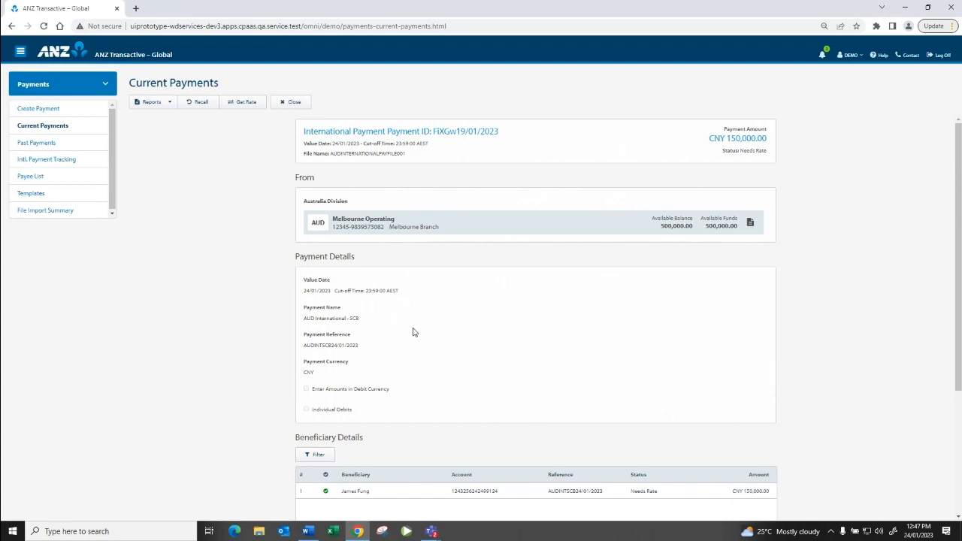
pyautogui.scroll(-2, 412, 329)
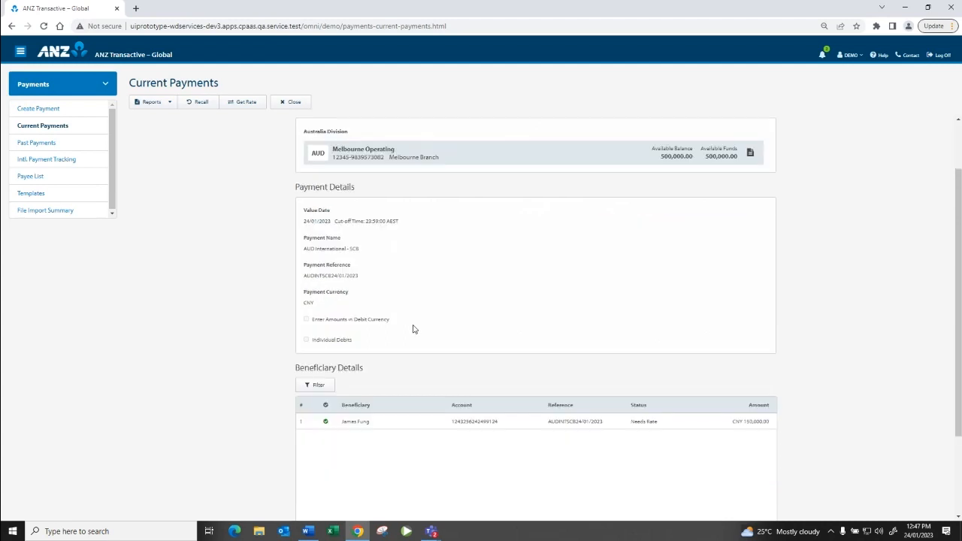
pyautogui.scroll(2, 414, 328)
pyautogui.click(294, 103)
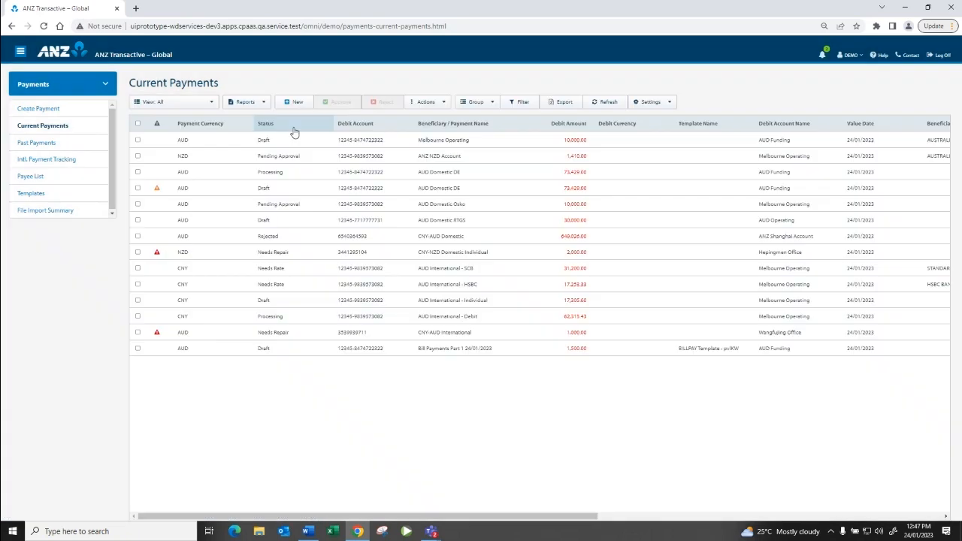
pyautogui.click(34, 165)
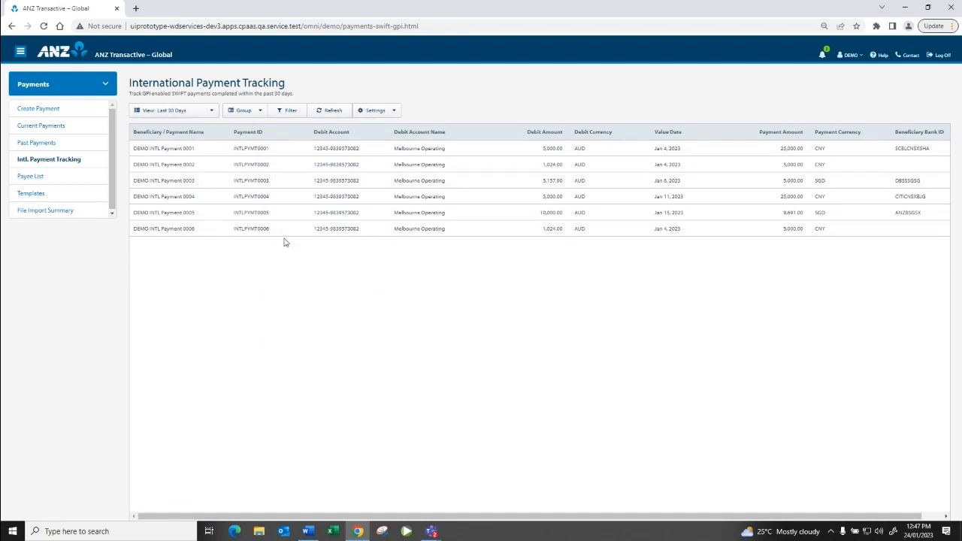
# Step: Examine the AUD International - Debit payment in Current Payments, including its first beneficiary's payment instruction, and return to the list
pyautogui.click(39, 127)
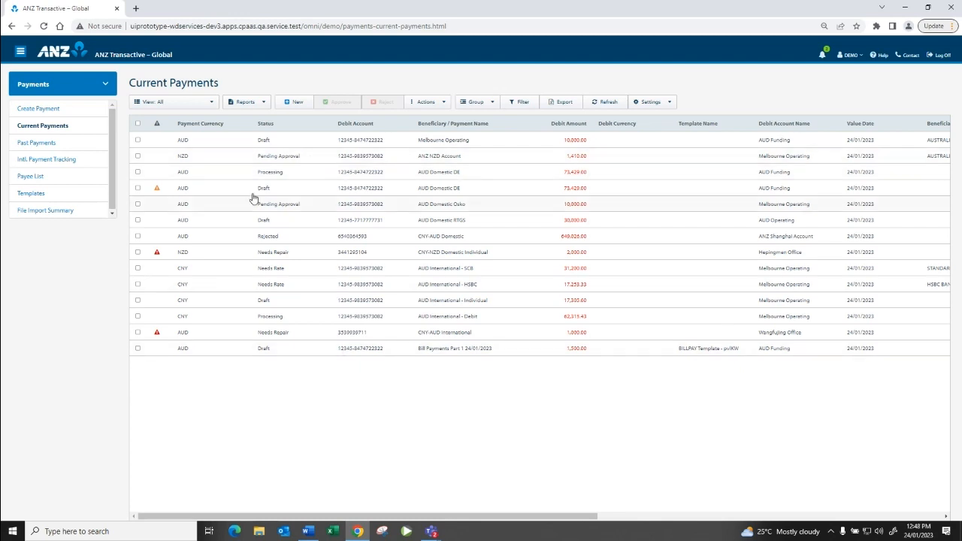
pyautogui.click(254, 318)
pyautogui.scroll(-1, 447, 323)
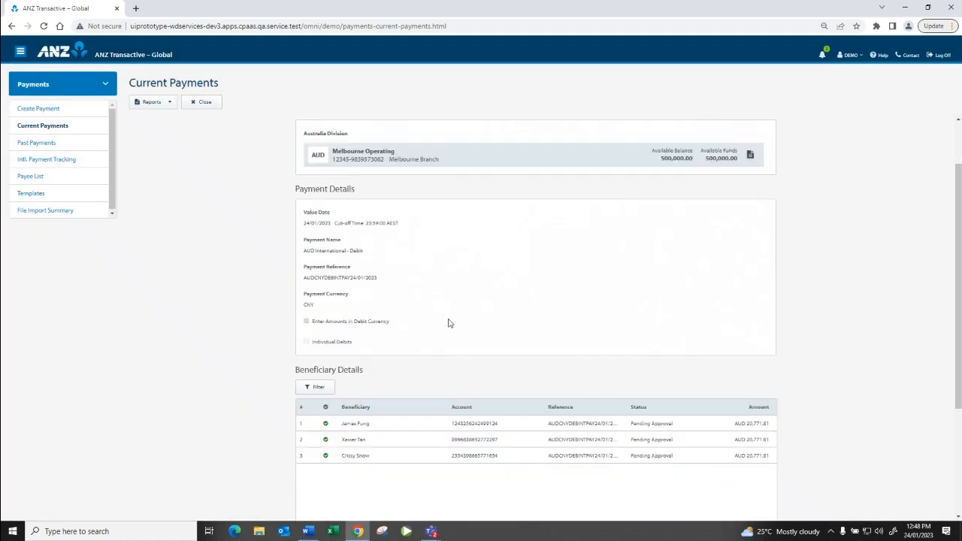
pyautogui.scroll(-1, 449, 323)
pyautogui.click(394, 347)
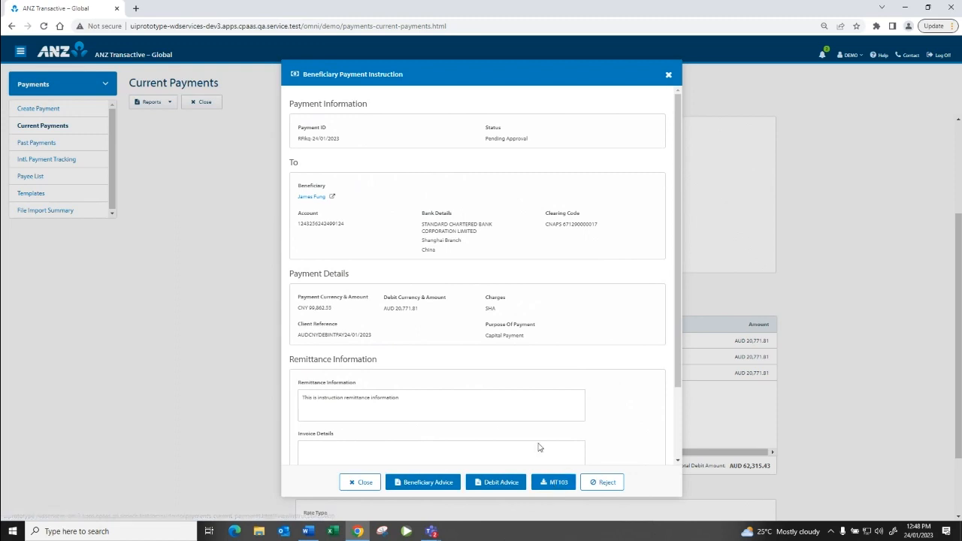
pyautogui.click(669, 77)
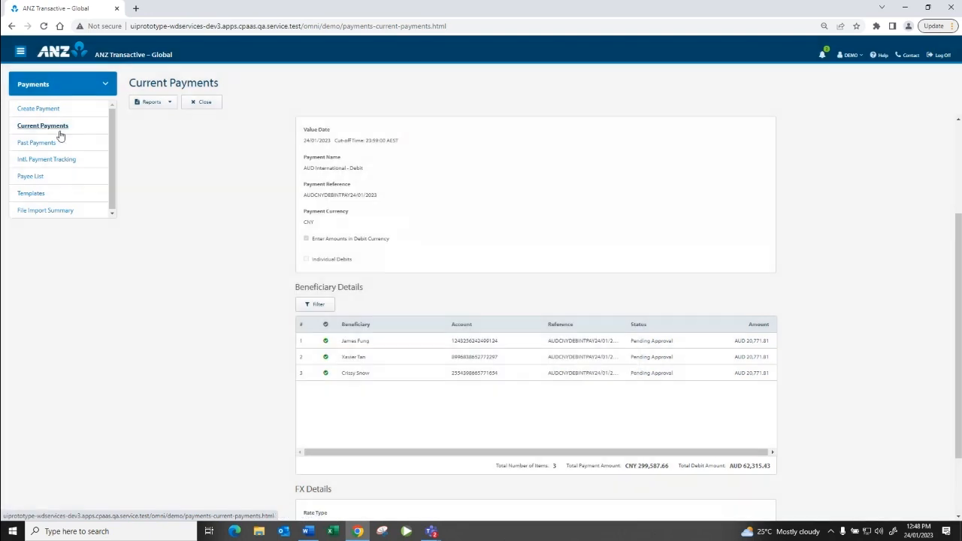
pyautogui.click(55, 129)
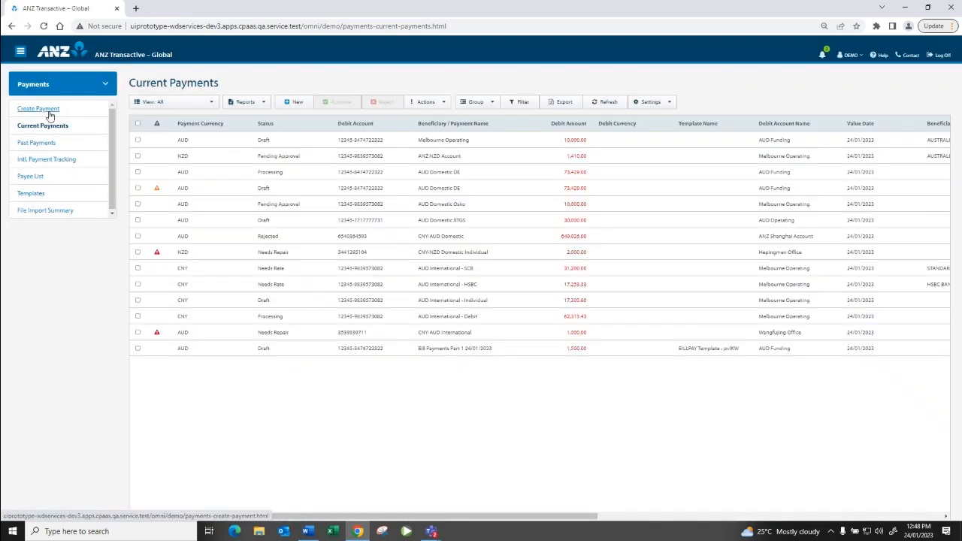
# Step: Start a new Pay Bill payment with AUD Operating as the debit account
pyautogui.click(53, 110)
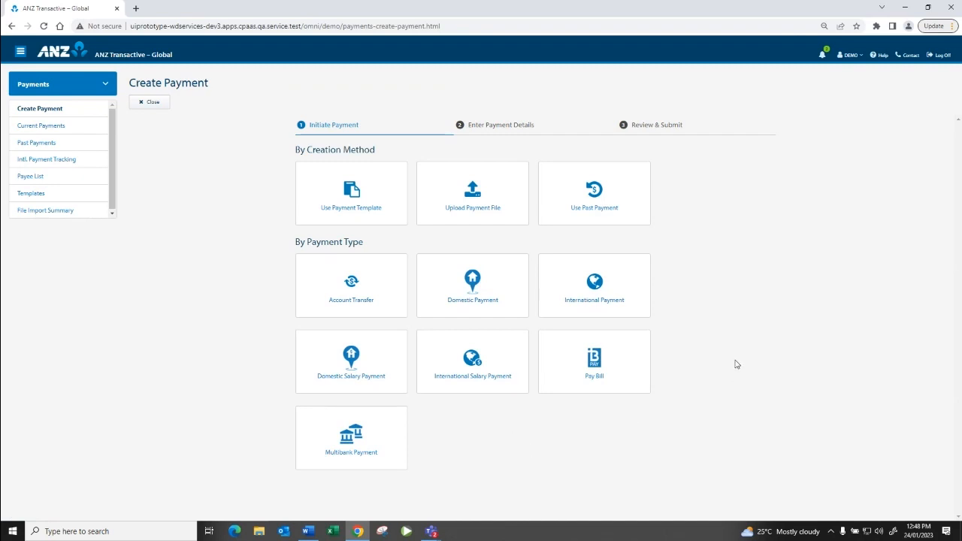
pyautogui.click(602, 383)
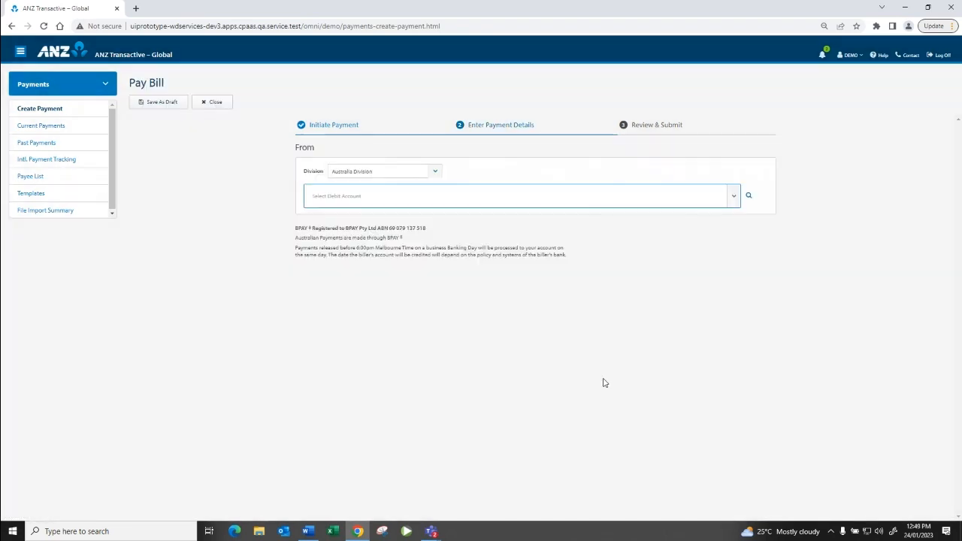
pyautogui.click(421, 197)
pyautogui.click(374, 239)
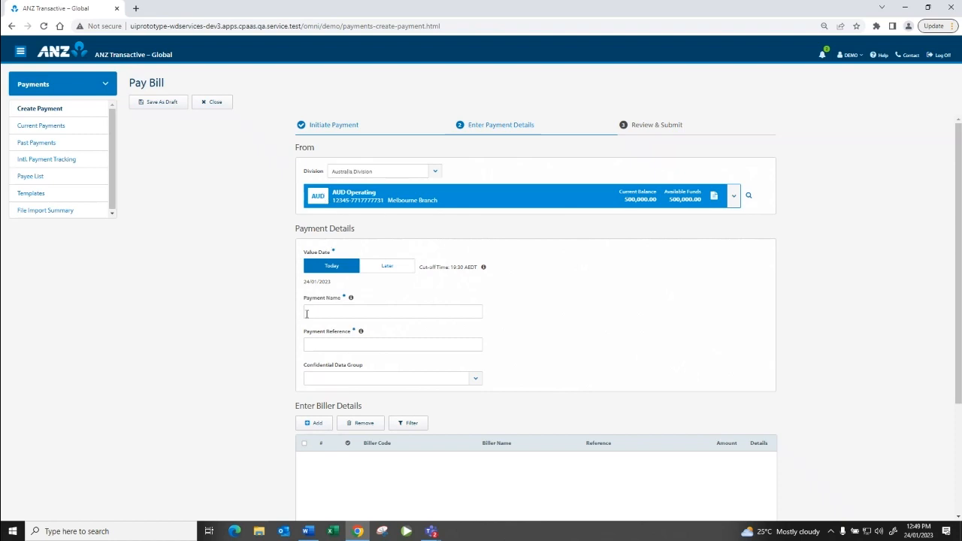
# Step: Set both the Payment Name and the Payment Reference of the bill payment to test
pyautogui.scroll(-1, 307, 314)
pyautogui.click(316, 372)
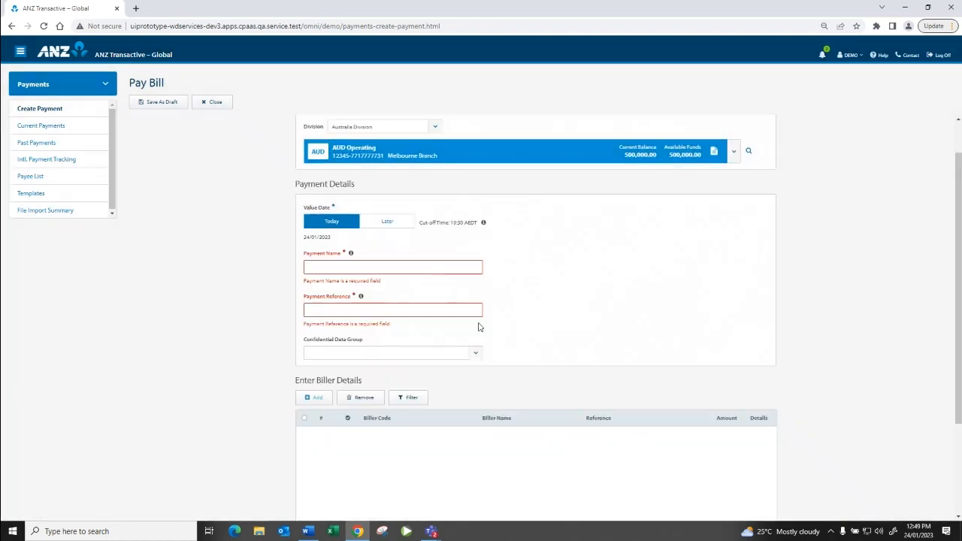
pyautogui.click(343, 309)
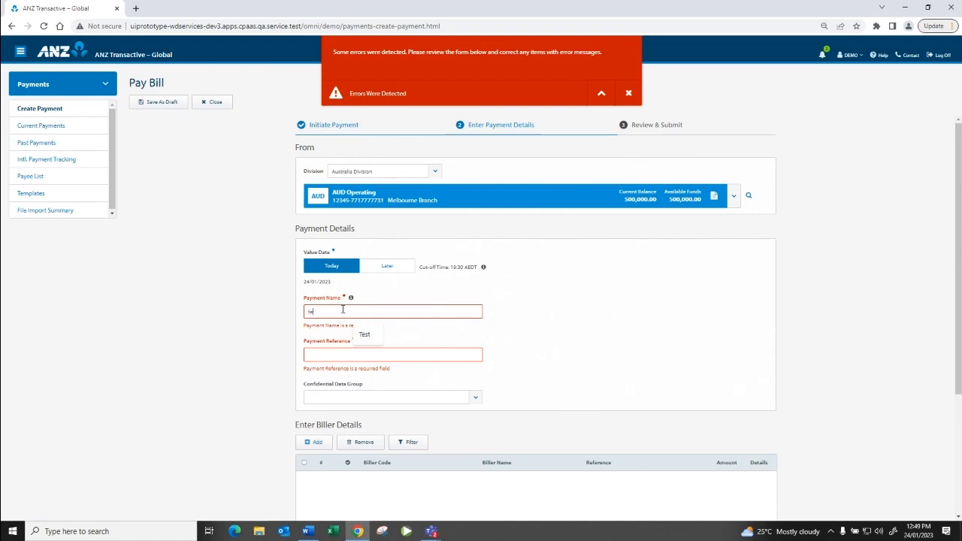
pyautogui.click(347, 354)
pyautogui.write('test')
pyautogui.scroll(-2, 544, 364)
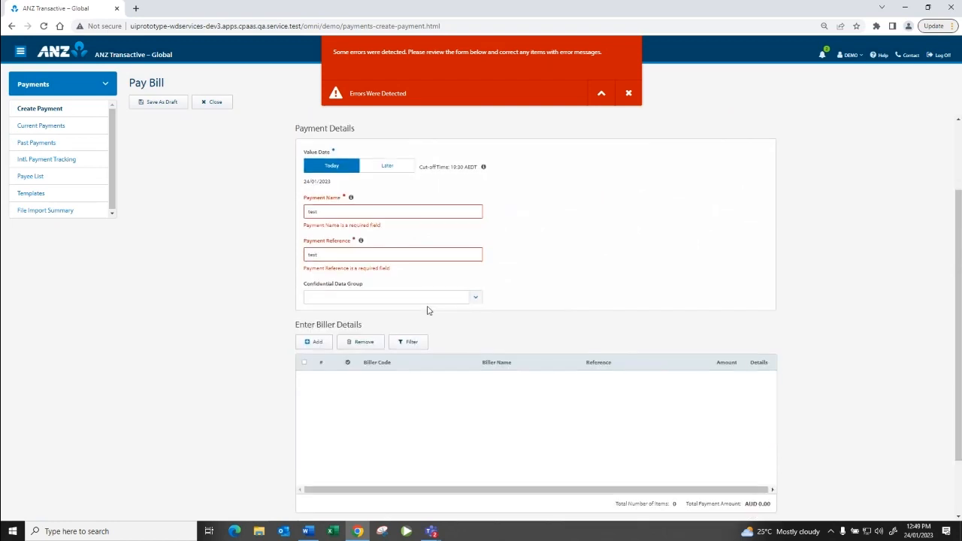
# Step: Add a biller row with its Biller Code ready for entry, and close the bill payment without saving
pyautogui.click(315, 343)
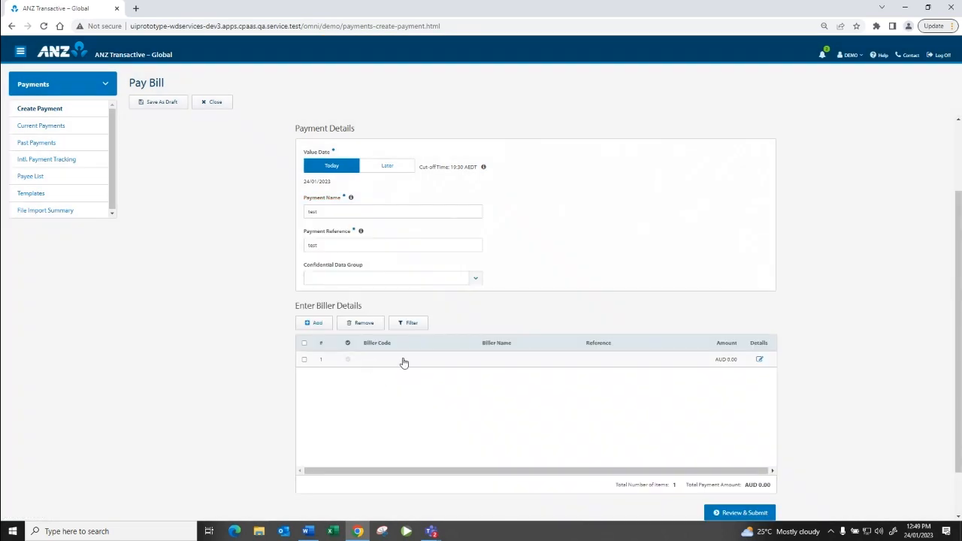
pyautogui.click(404, 362)
pyautogui.scroll(1, 467, 438)
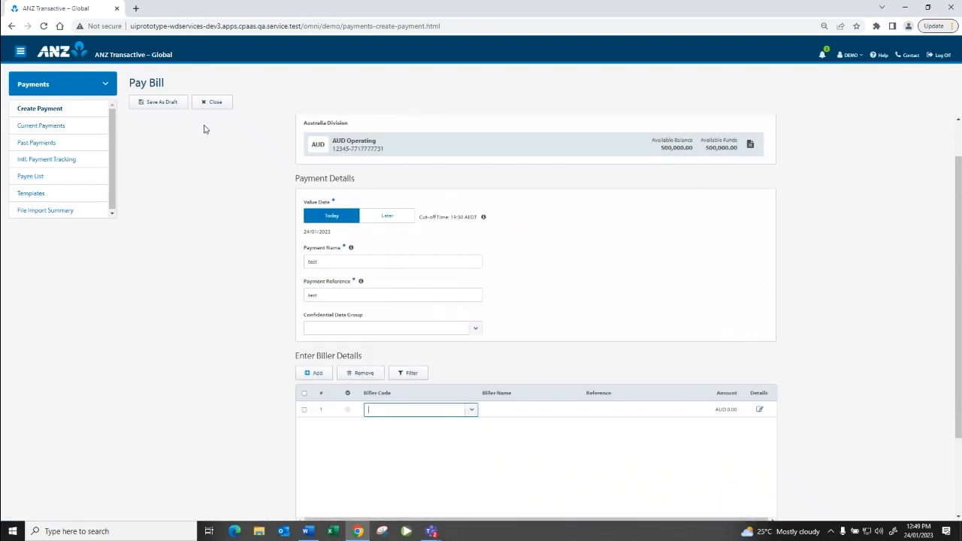
pyautogui.click(211, 110)
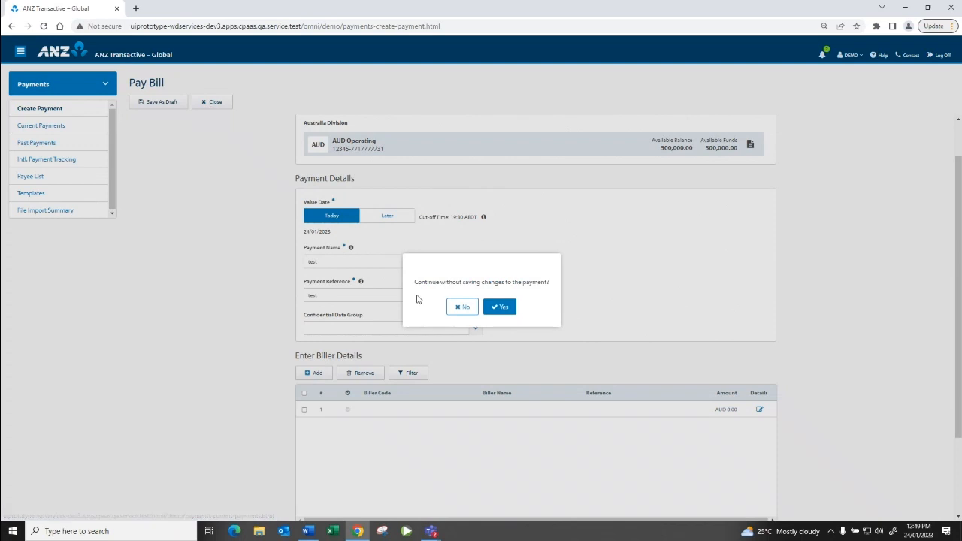
pyautogui.click(502, 307)
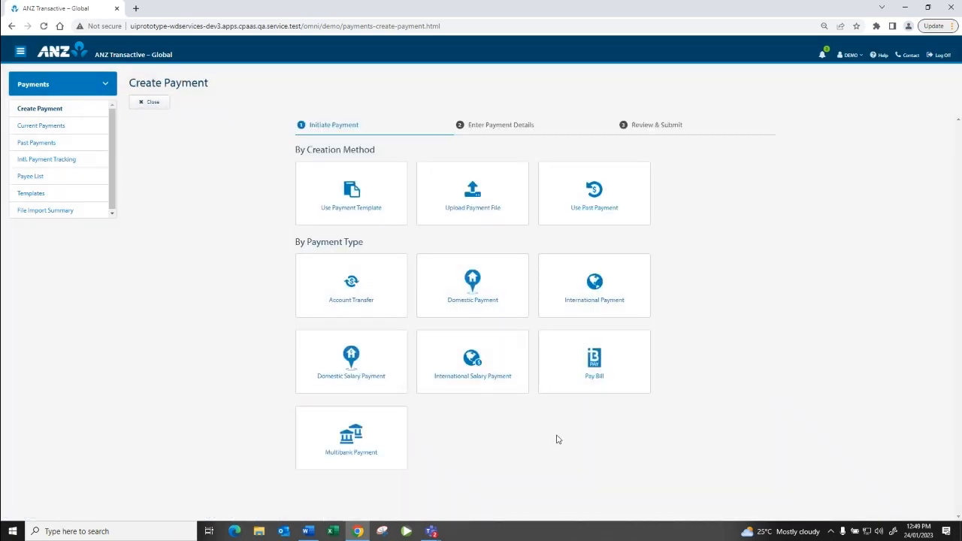
# Step: View the payment methods offered for a domestic payment from AUD Operating, and close the payment without saving
pyautogui.click(465, 304)
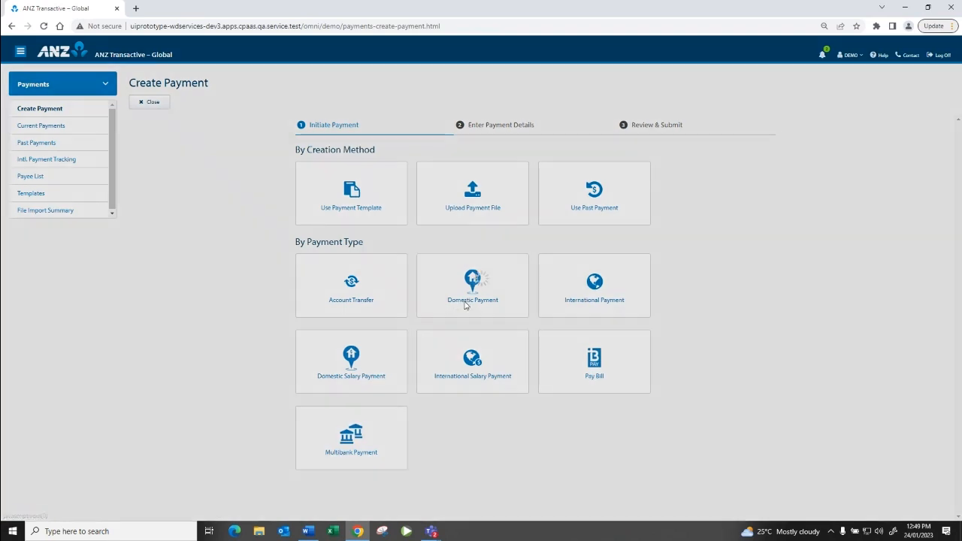
pyautogui.click(405, 197)
pyautogui.click(387, 242)
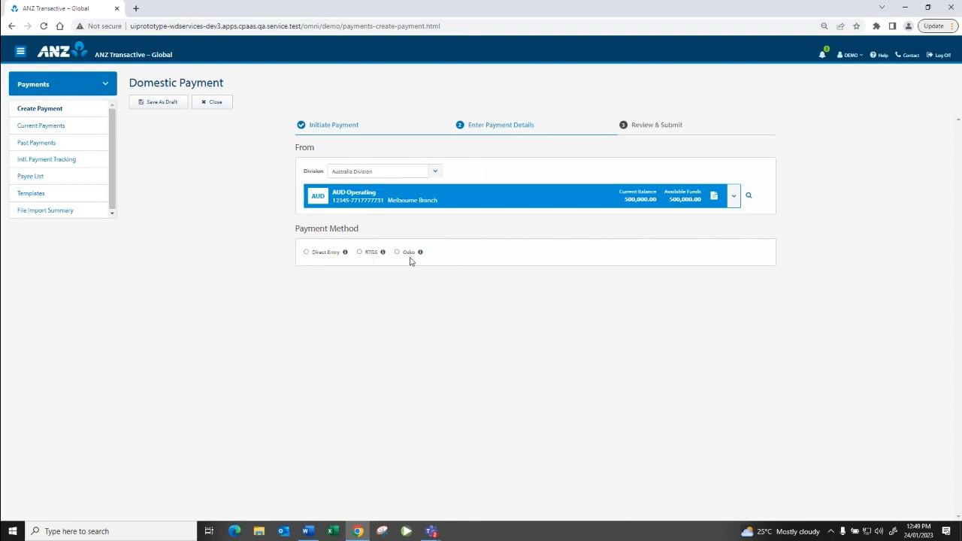
pyautogui.click(216, 102)
pyautogui.click(508, 307)
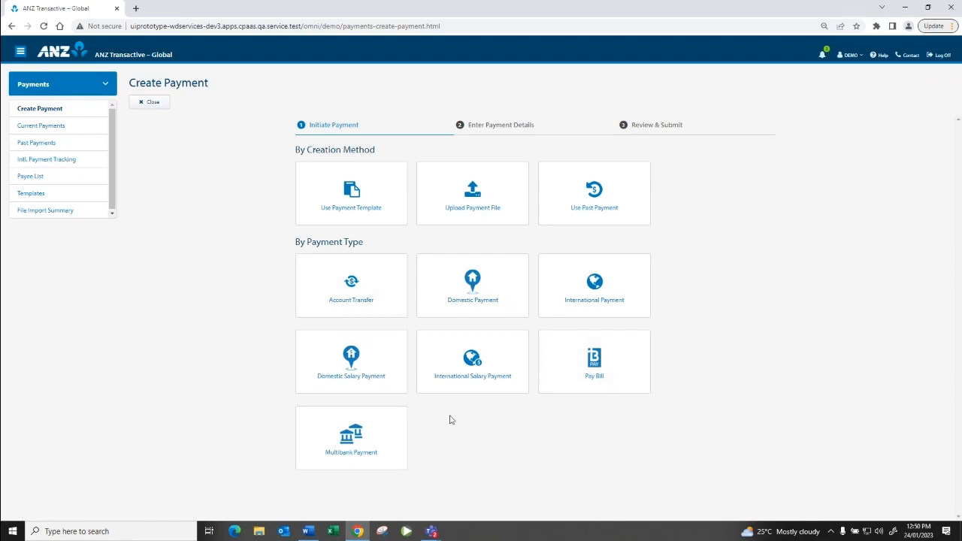
# Step: Open the ANZ Digital Services Help site and look through its promoted articles and topic categories
pyautogui.click(880, 56)
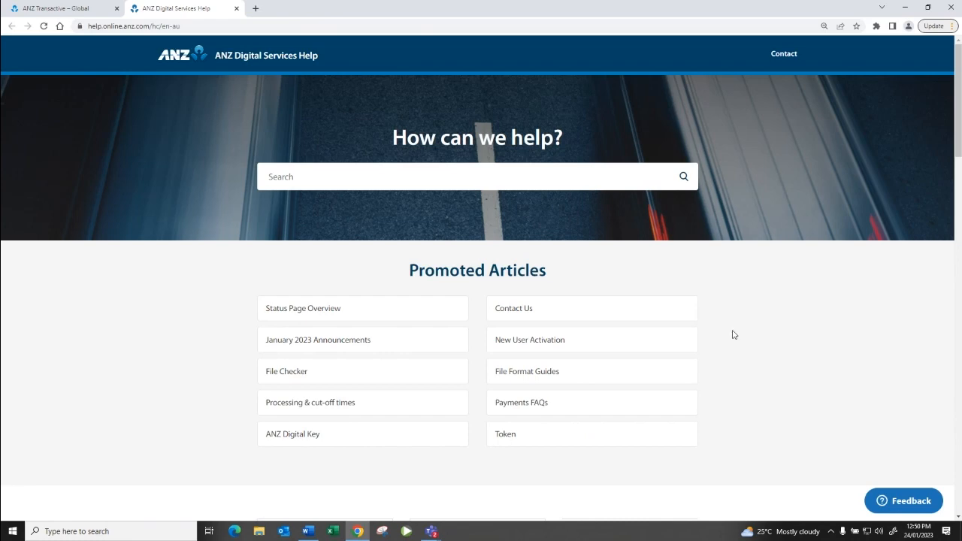
pyautogui.scroll(-1, 732, 333)
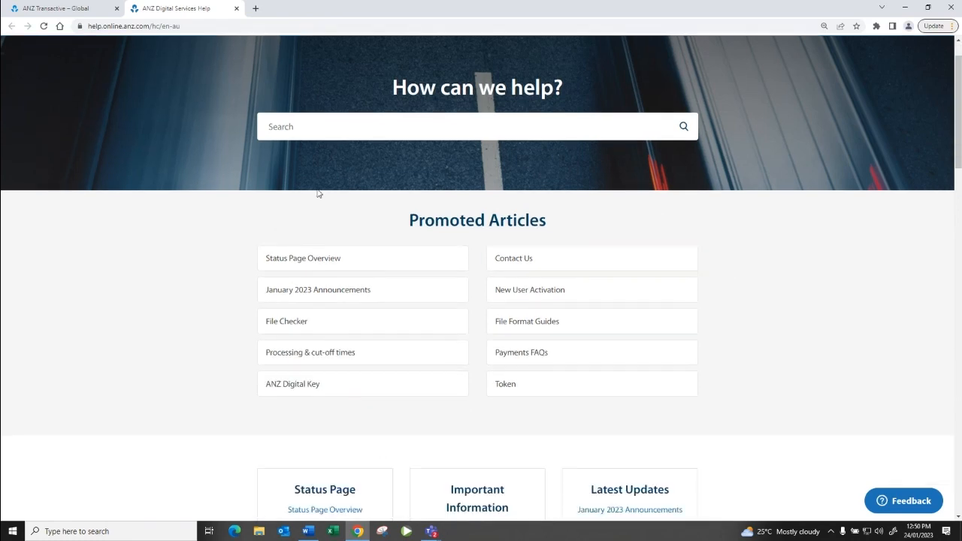
pyautogui.scroll(-5, 807, 300)
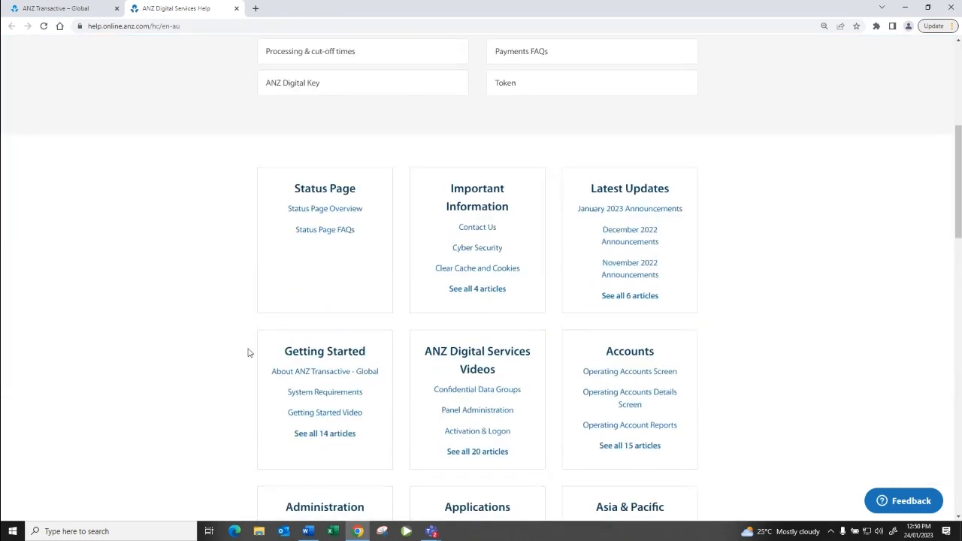
pyautogui.scroll(-3, 218, 353)
pyautogui.scroll(-2, 202, 355)
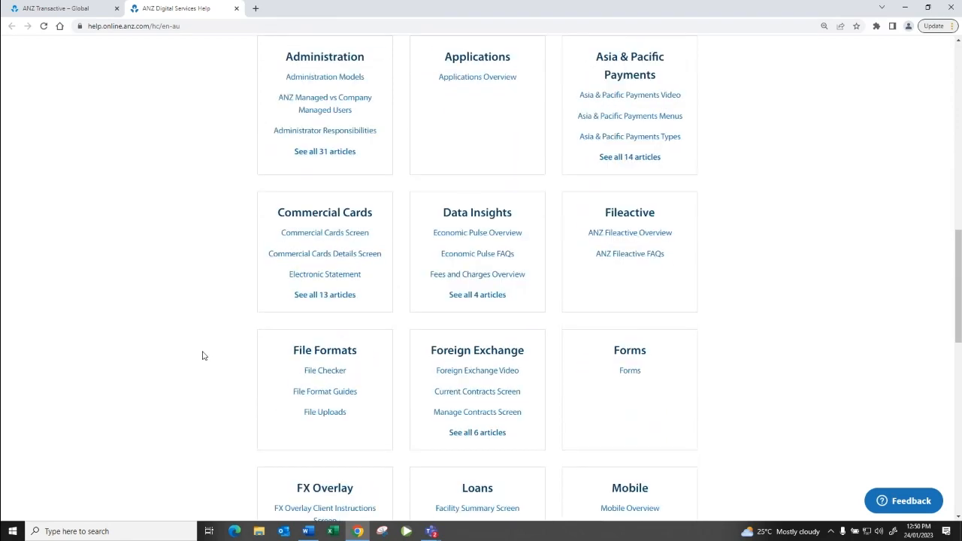
pyautogui.scroll(9, 203, 354)
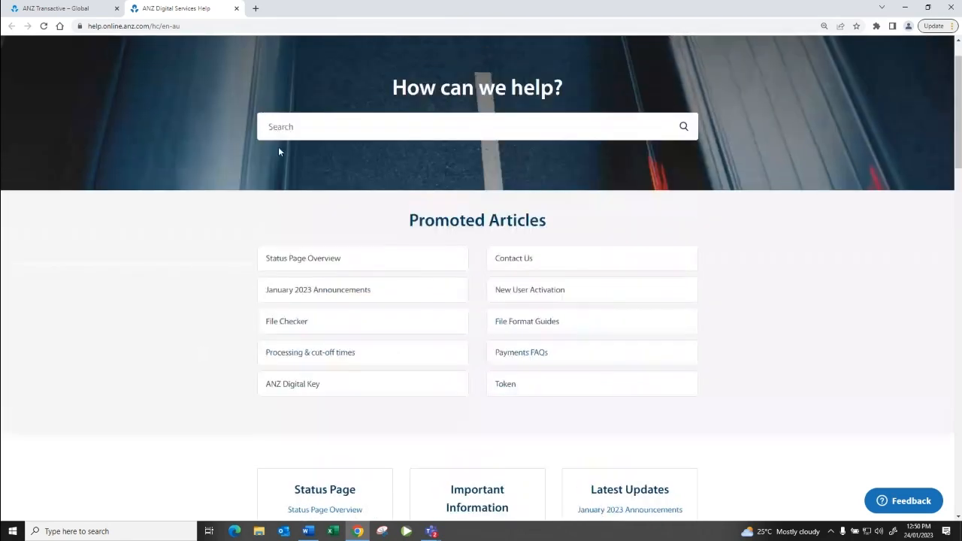
# Step: Search the help site for Cut and open the Processing & cut-off times article, highlighting its title
pyautogui.click(296, 122)
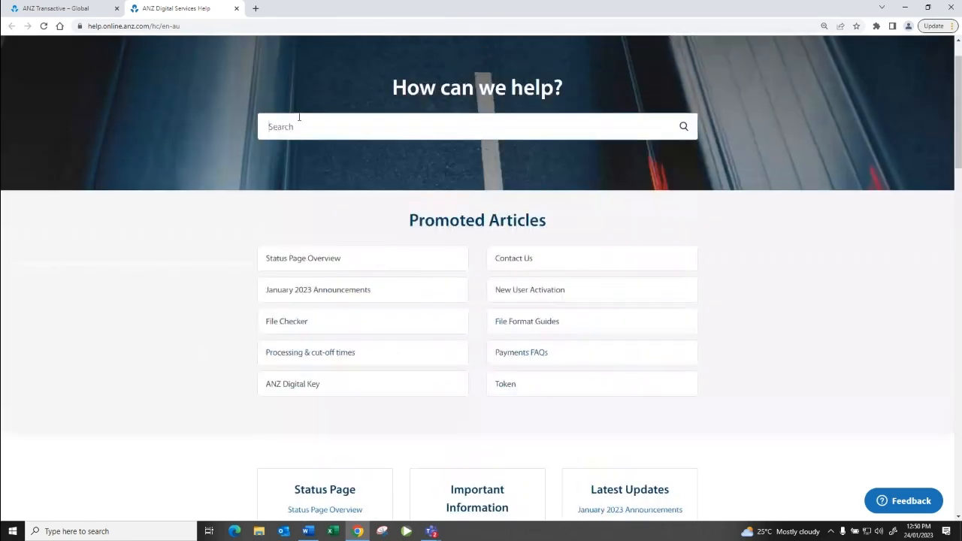
pyautogui.write('Cut')
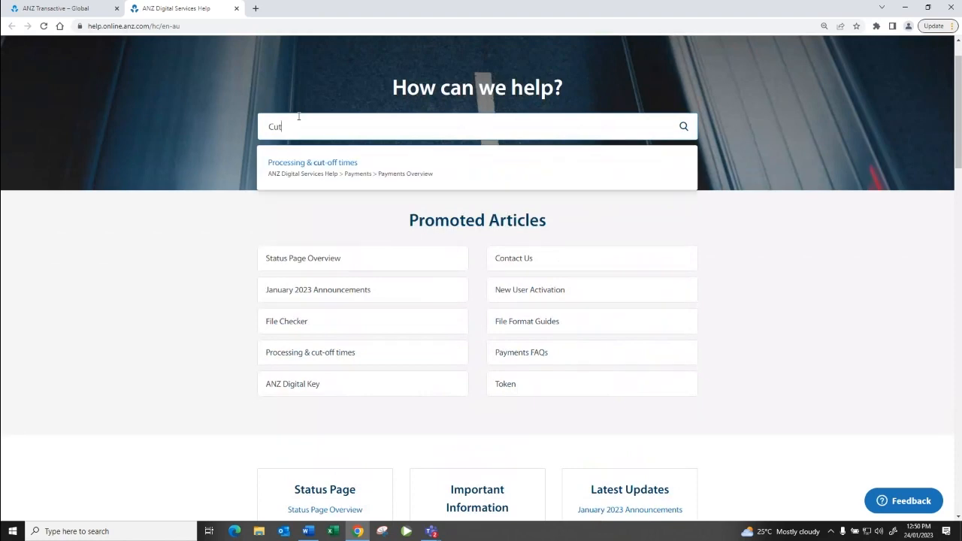
pyautogui.click(299, 162)
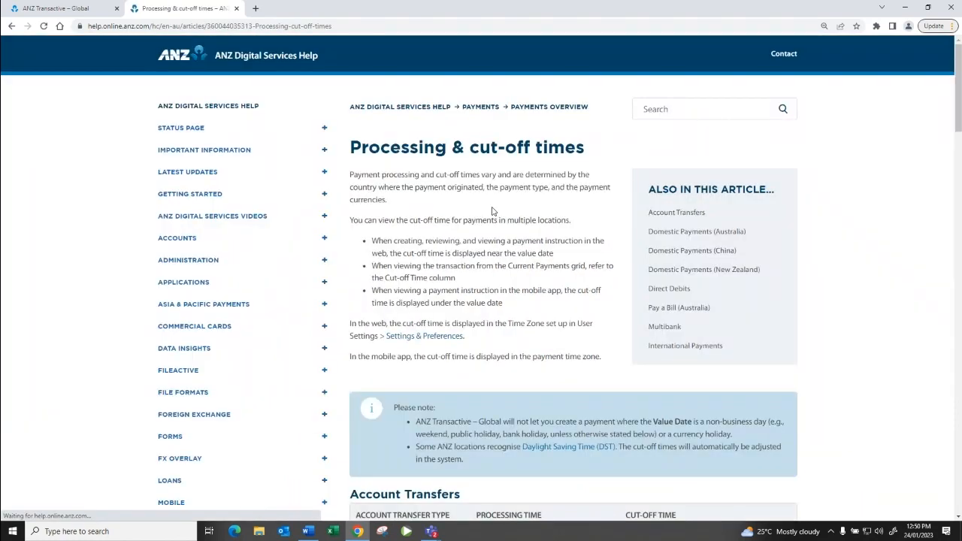
pyautogui.moveTo(362, 147); pyautogui.dragTo(548, 148)
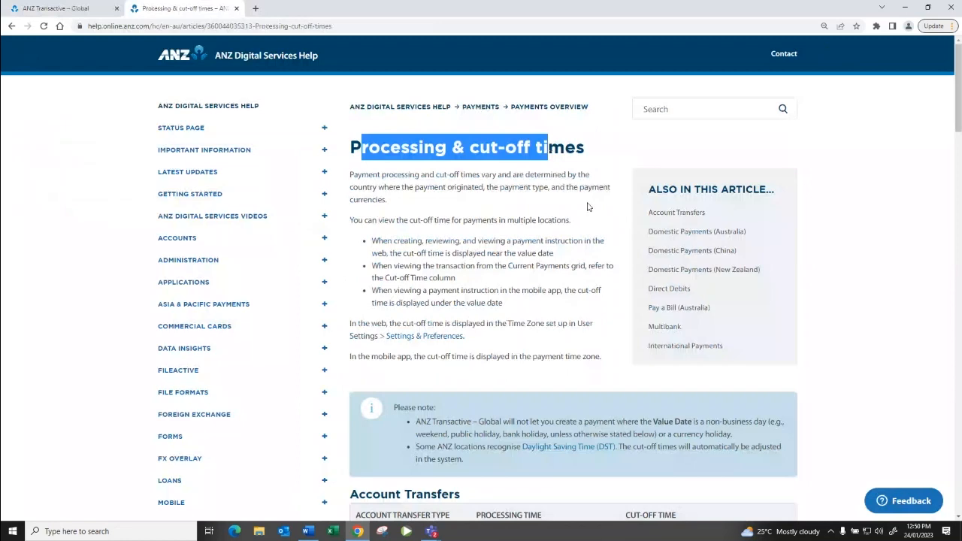
# Step: Review the cut-off times for account transfers, domestic payments and direct debits, highlighting the Australian Direct Entry soft cut-off and late lodgement fee note
pyautogui.scroll(-3, 588, 207)
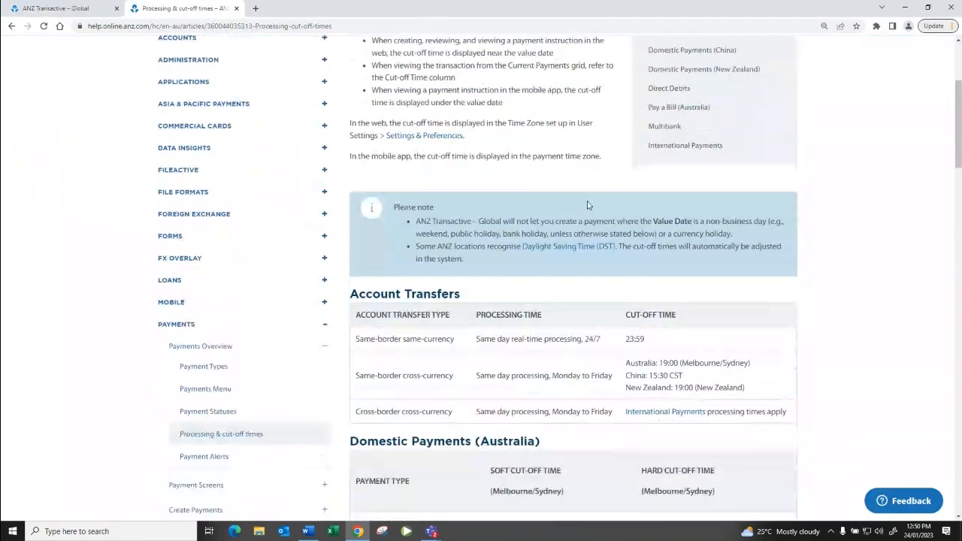
pyautogui.scroll(-2, 579, 208)
pyautogui.moveTo(354, 190); pyautogui.dragTo(599, 186)
pyautogui.scroll(-1, 596, 184)
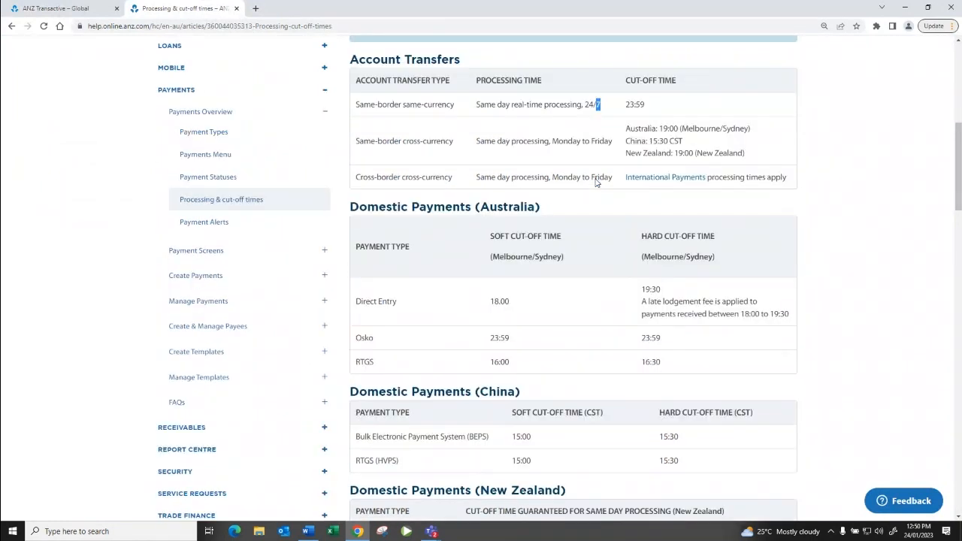
pyautogui.moveTo(482, 285); pyautogui.dragTo(509, 284)
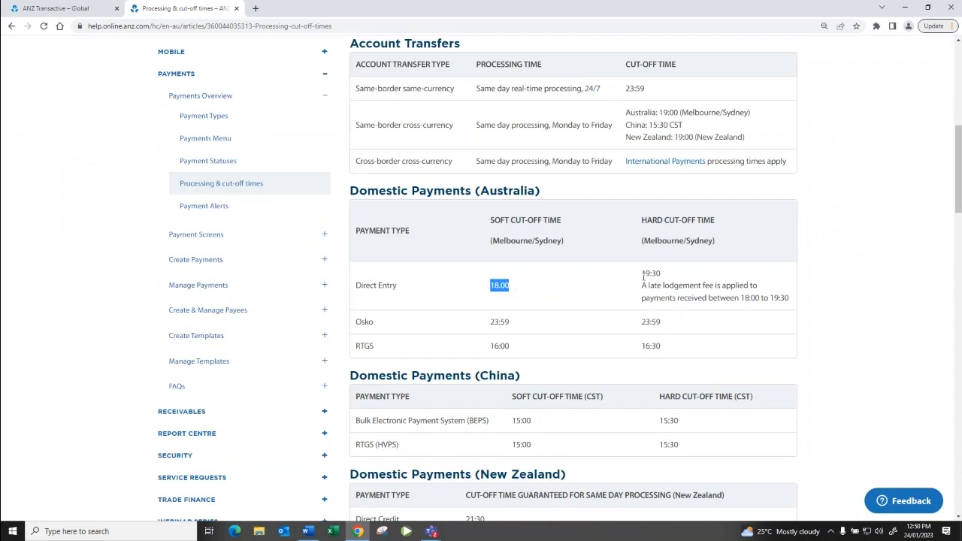
pyautogui.moveTo(639, 273); pyautogui.dragTo(721, 298)
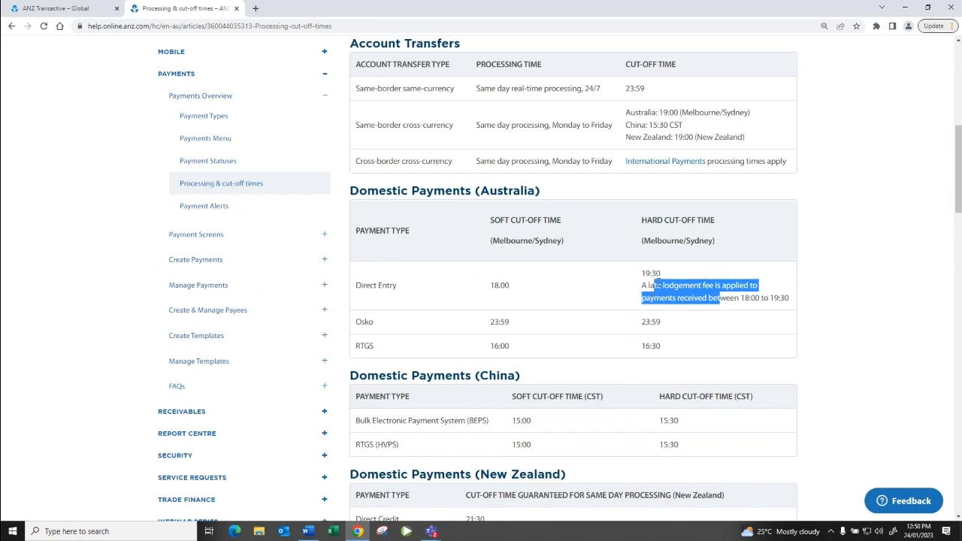
pyautogui.scroll(-5, 656, 285)
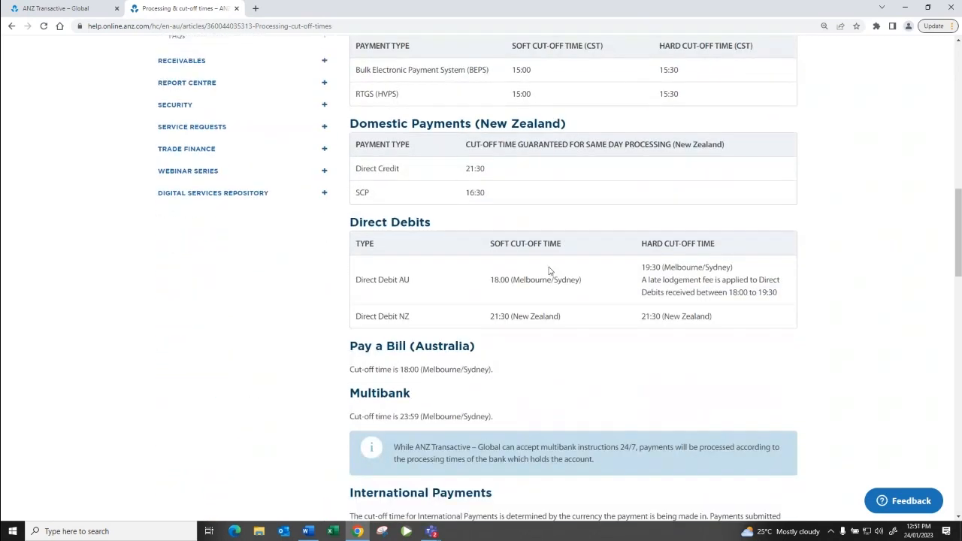
pyautogui.scroll(-1, 549, 271)
pyautogui.scroll(2, 549, 270)
# Step: Review the International Payments cut-off times by currency, highlighting times and the guaranteed same day outbound heading for payments originating in Australia
pyautogui.scroll(-5, 492, 277)
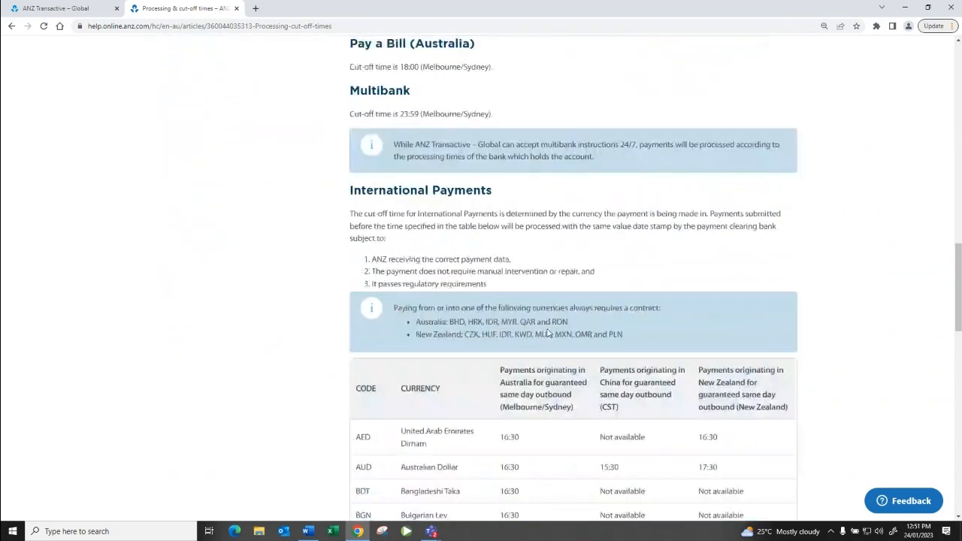
pyautogui.scroll(-3, 549, 333)
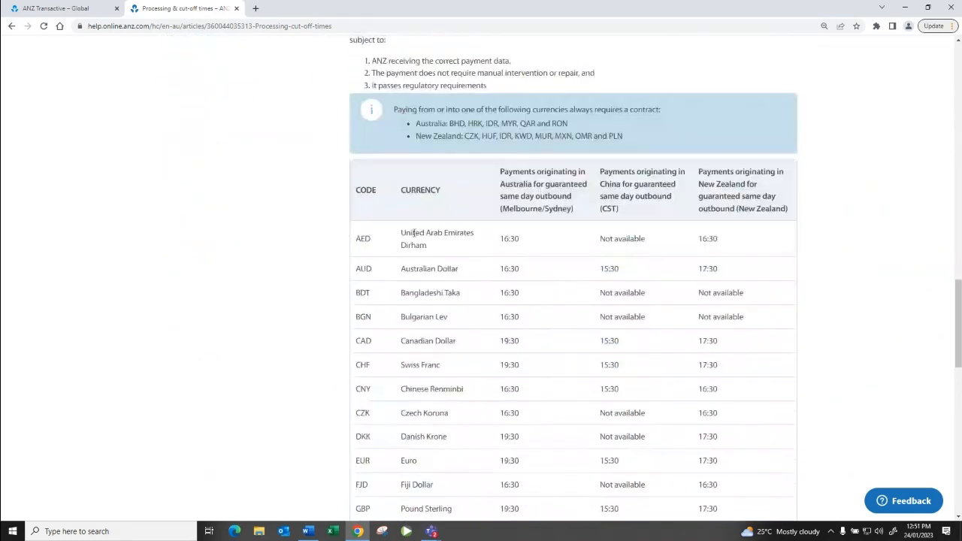
pyautogui.scroll(-2, 366, 291)
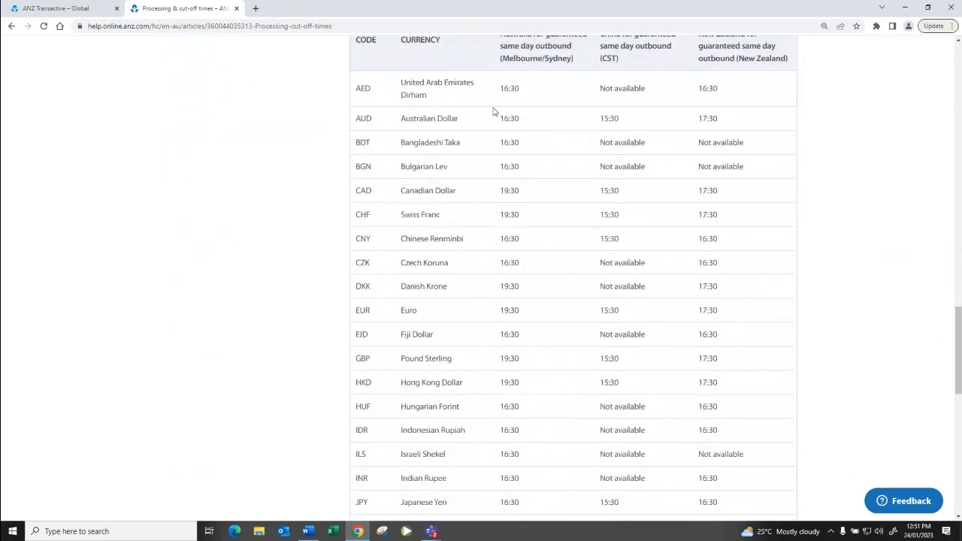
pyautogui.moveTo(499, 91); pyautogui.dragTo(522, 91)
pyautogui.moveTo(505, 143); pyautogui.dragTo(529, 144)
pyautogui.moveTo(510, 234); pyautogui.dragTo(523, 238)
pyautogui.moveTo(520, 337); pyautogui.dragTo(498, 335)
pyautogui.scroll(1, 511, 331)
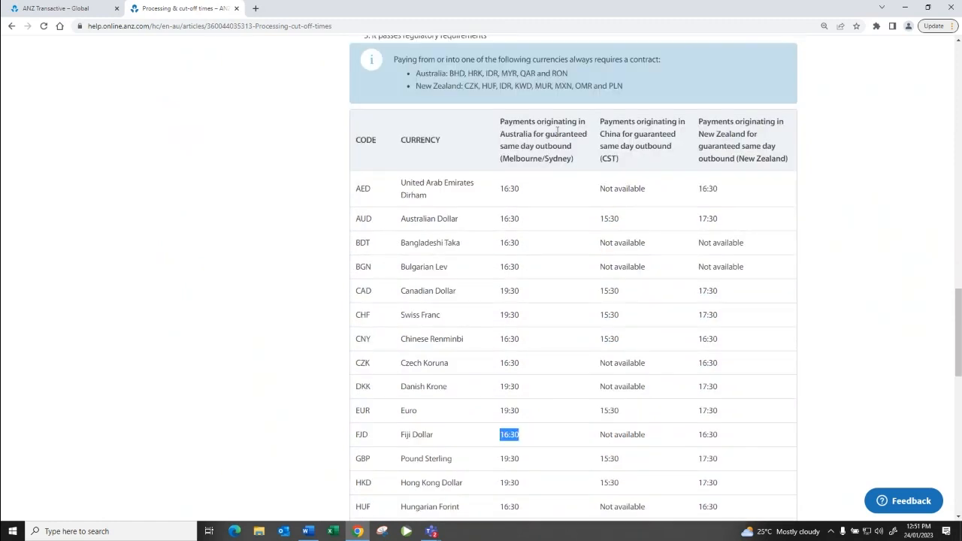
pyautogui.moveTo(547, 135); pyautogui.dragTo(565, 147)
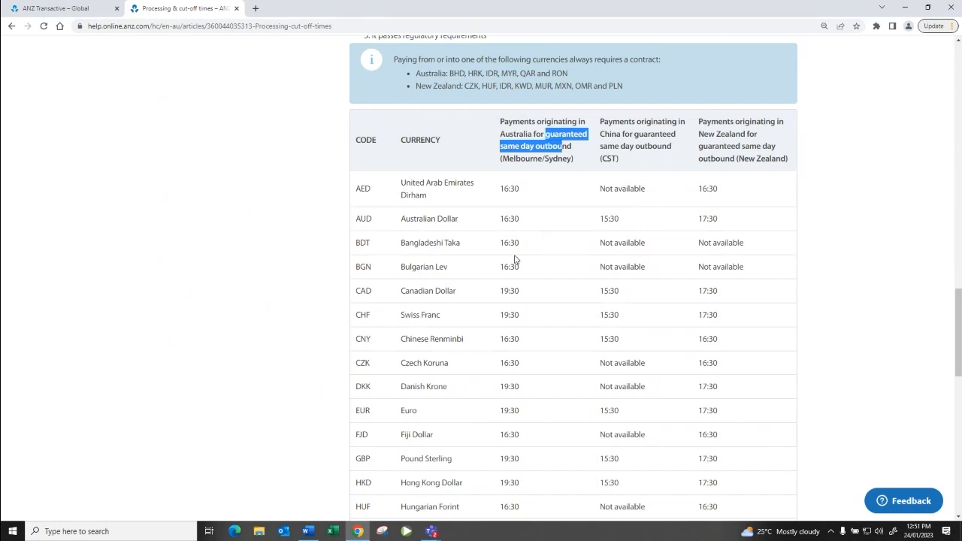
# Step: Open the Payments FAQs article from the FAQs section under Payments in the help site
pyautogui.scroll(8, 515, 259)
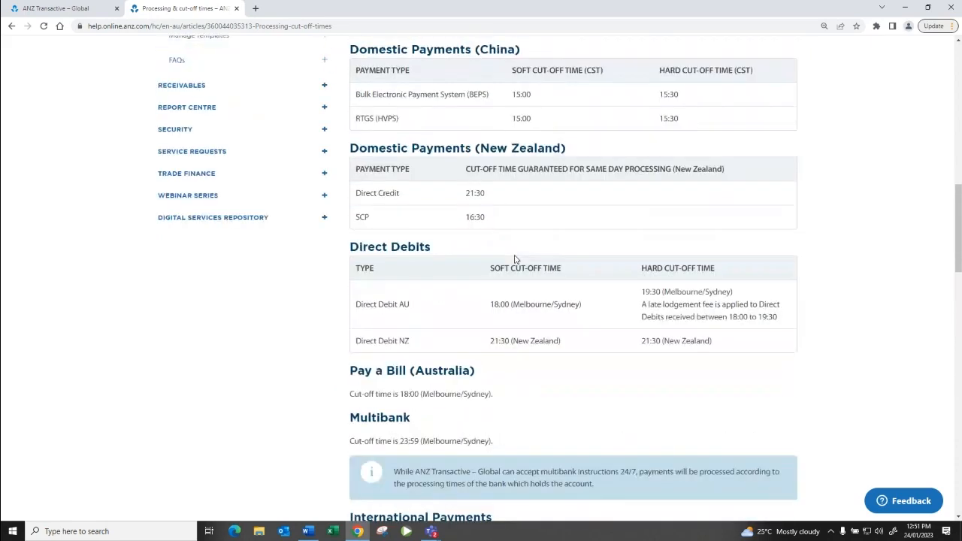
pyautogui.scroll(3, 515, 260)
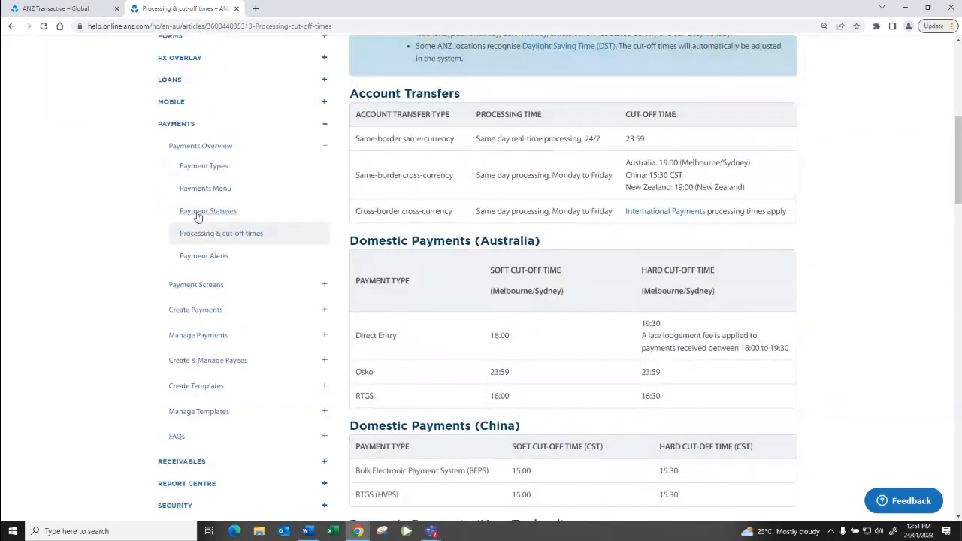
pyautogui.scroll(-1, 110, 228)
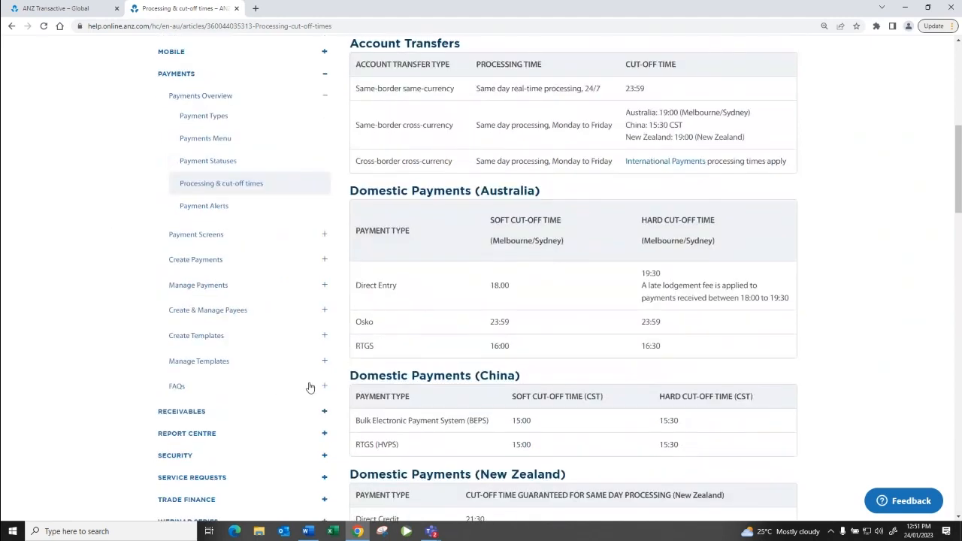
pyautogui.click(202, 391)
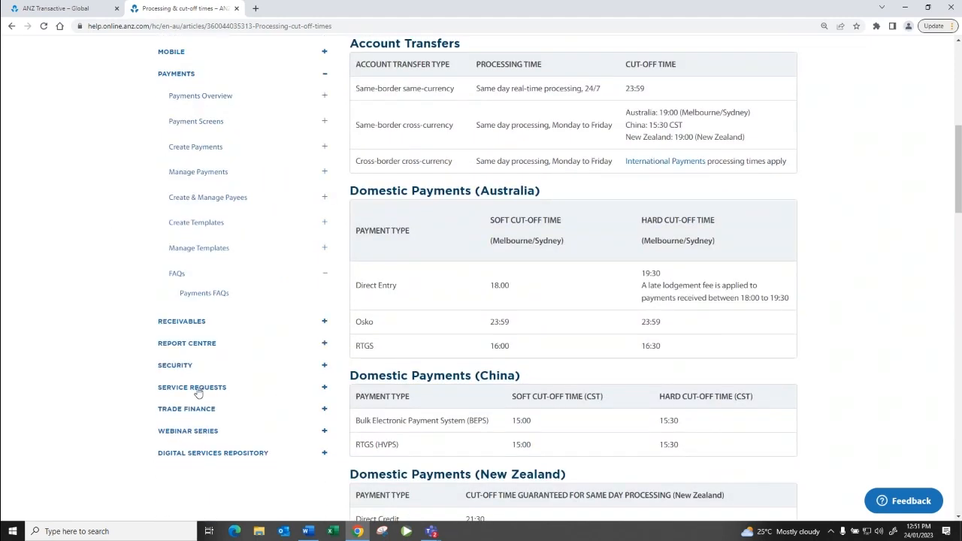
pyautogui.click(226, 295)
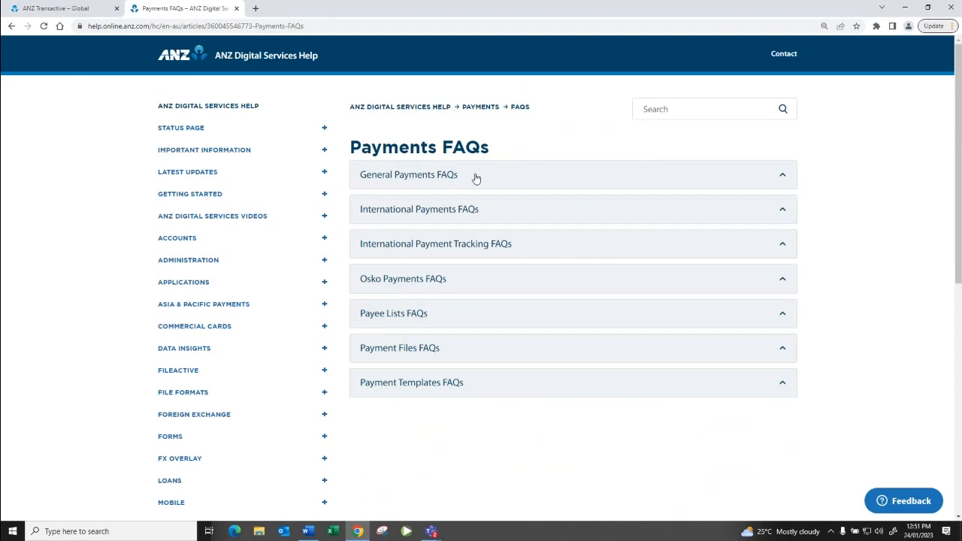
# Step: Expand the maximum payment value question in General Payments FAQs and examine the maximum amounts for the Australian payment methods
pyautogui.click(475, 176)
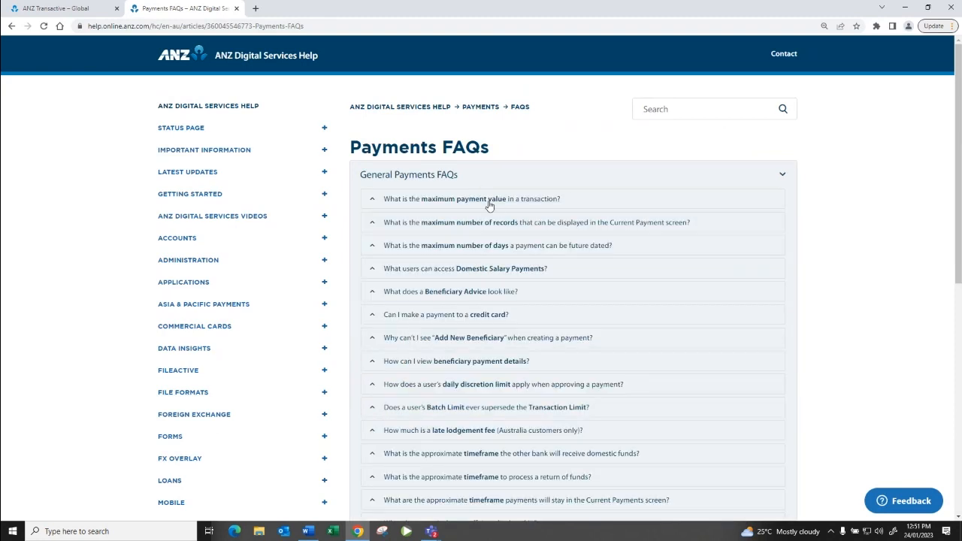
pyautogui.click(489, 201)
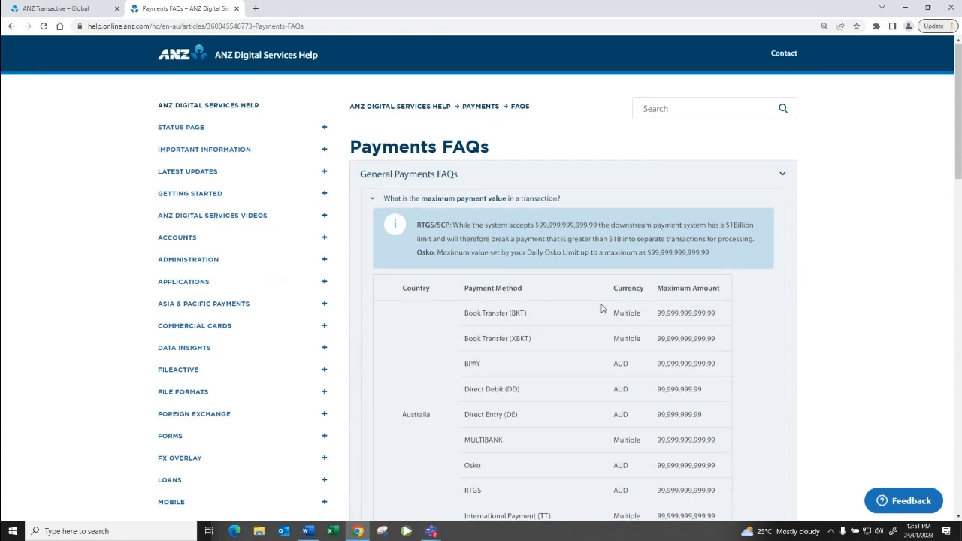
pyautogui.scroll(-1, 586, 312)
pyautogui.tripleClick(469, 263)
pyautogui.moveTo(468, 308); pyautogui.dragTo(527, 290)
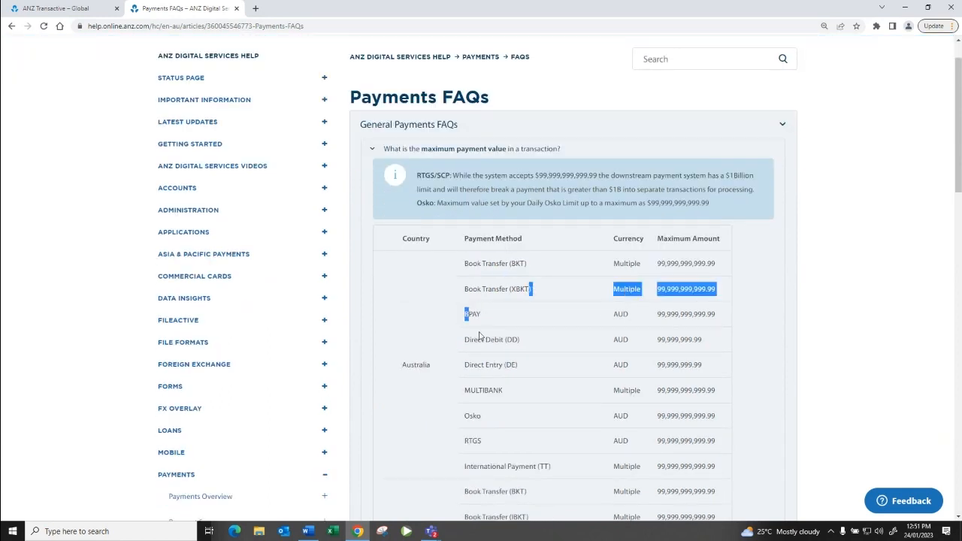
pyautogui.moveTo(478, 335); pyautogui.dragTo(582, 336)
pyautogui.moveTo(462, 364); pyautogui.dragTo(537, 363)
pyautogui.scroll(-2, 538, 365)
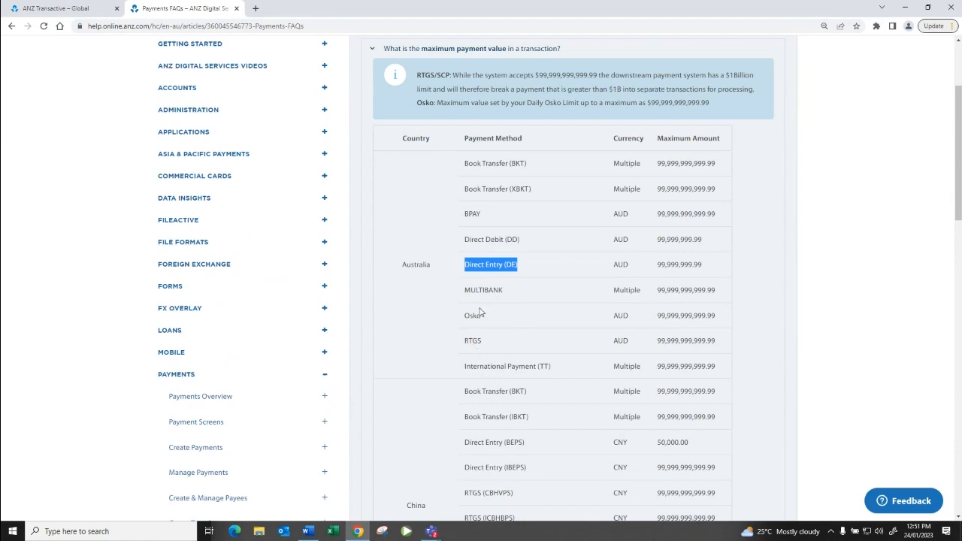
pyautogui.scroll(3, 492, 311)
pyautogui.scroll(-2, 509, 190)
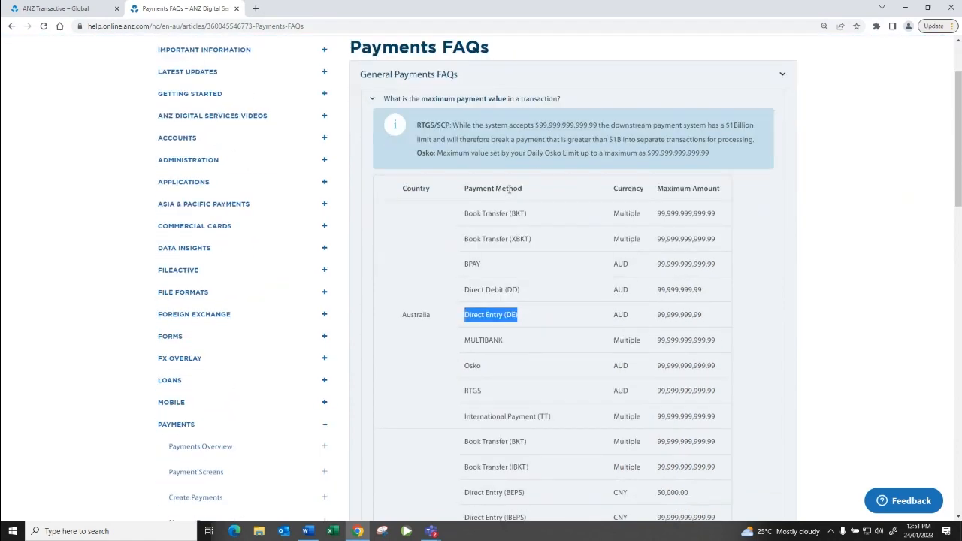
# Step: Switch to International Payments FAQs, read the answer on why a dynamic rate can't be selected, and collapse the section
pyautogui.click(782, 77)
pyautogui.click(487, 116)
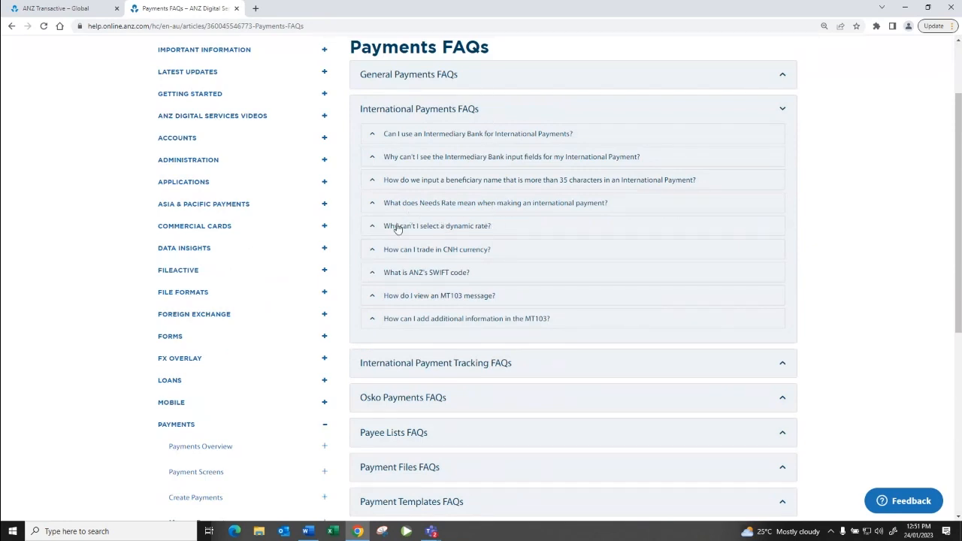
pyautogui.click(464, 232)
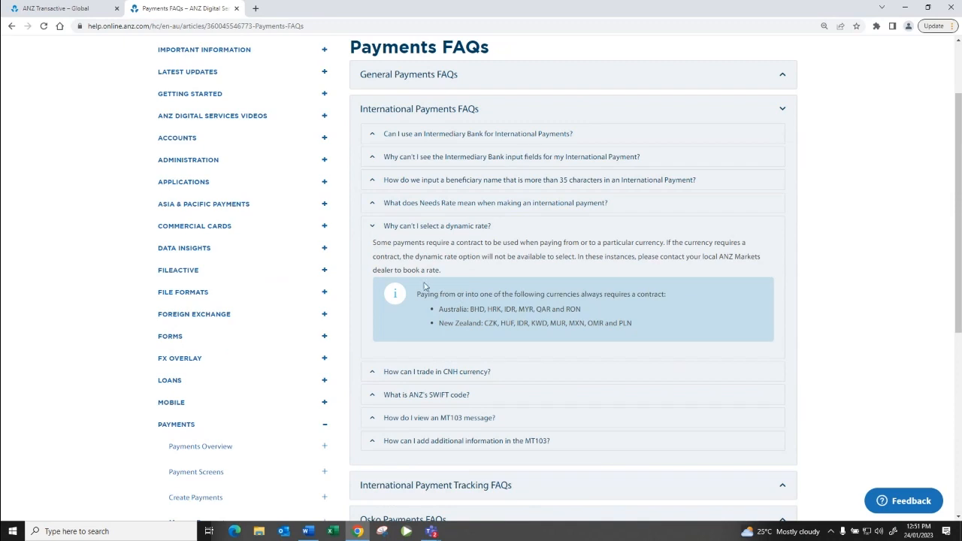
pyautogui.click(375, 227)
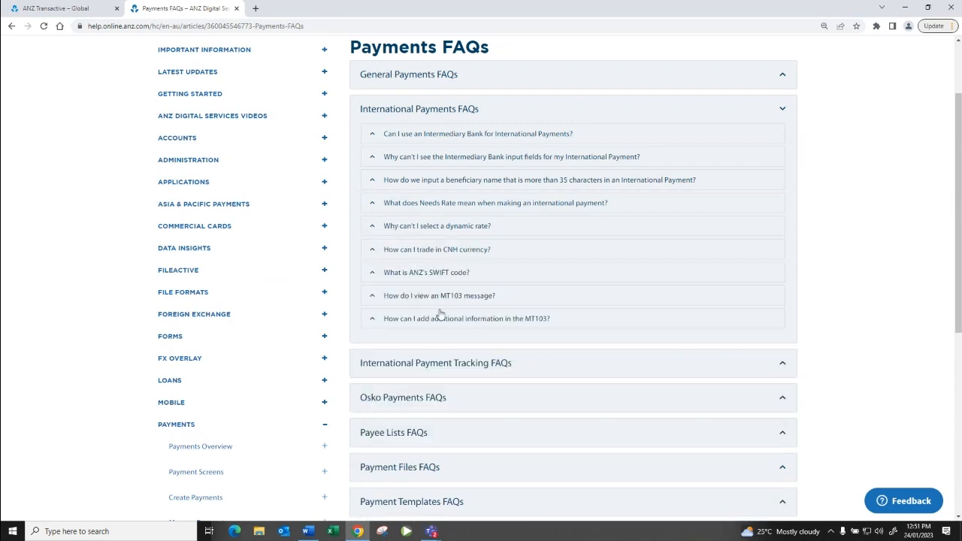
pyautogui.scroll(1, 589, 351)
pyautogui.scroll(1, 590, 351)
pyautogui.click(783, 210)
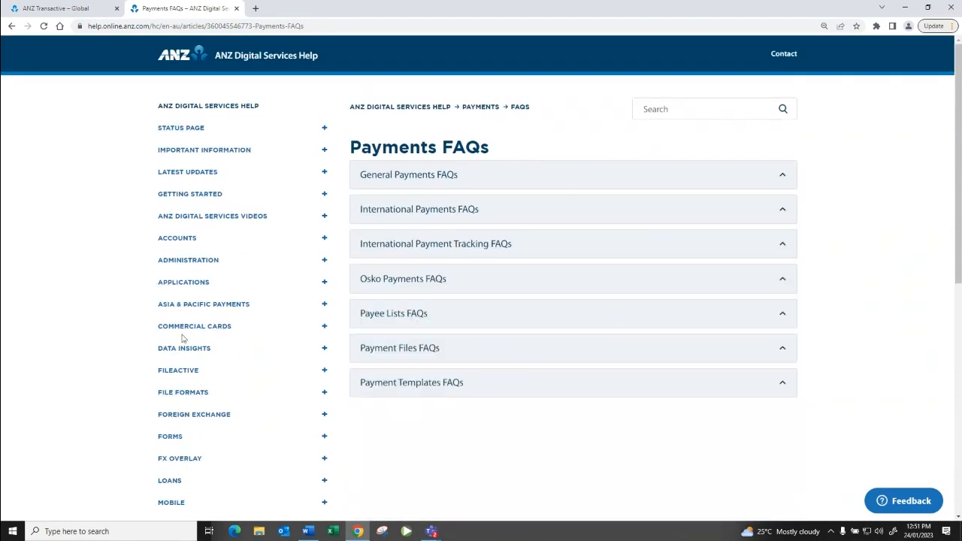
# Step: Return to the help home page and open the promoted File Checker article
pyautogui.click(265, 59)
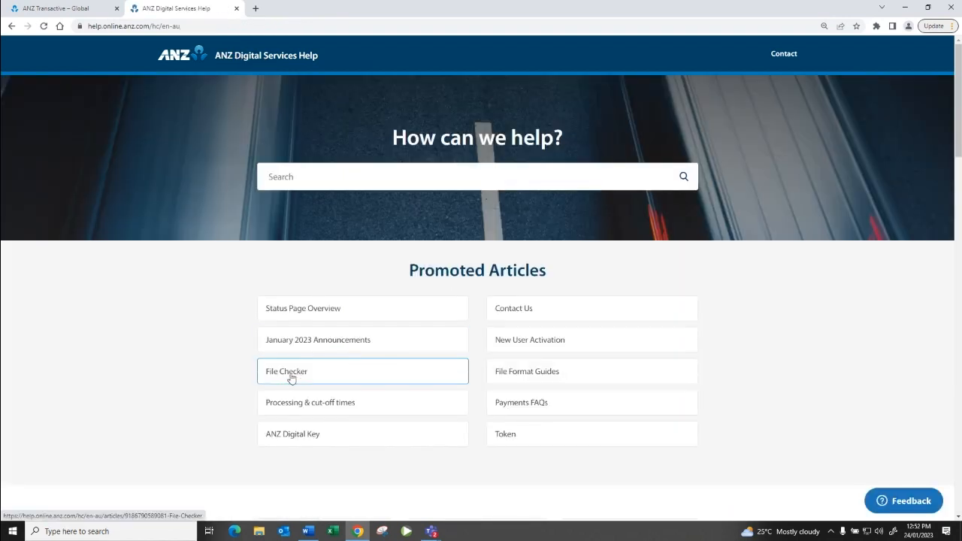
pyautogui.click(291, 378)
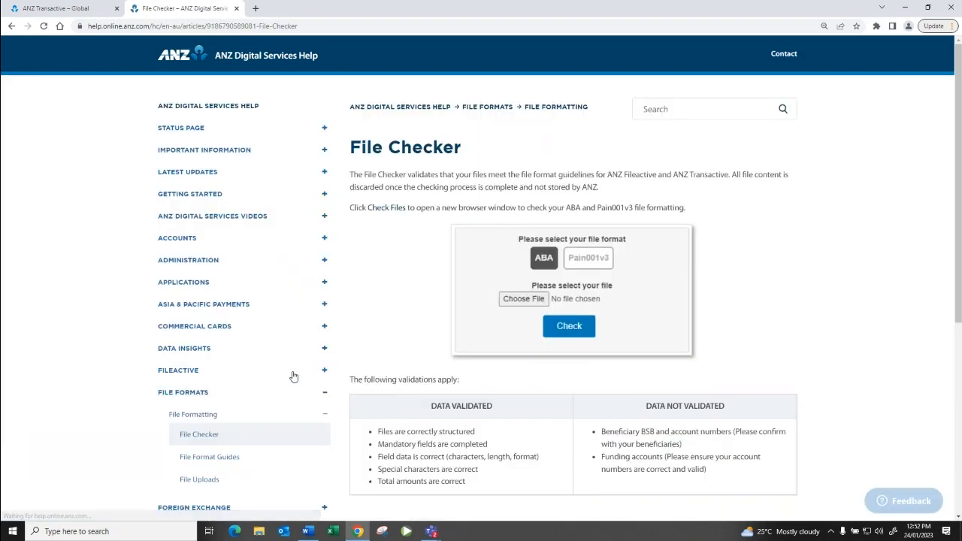
# Step: Open the Check Files tool from the File Checker article and highlight the beneficiary BSB and account numbers item under Data Not Validated
pyautogui.click(381, 214)
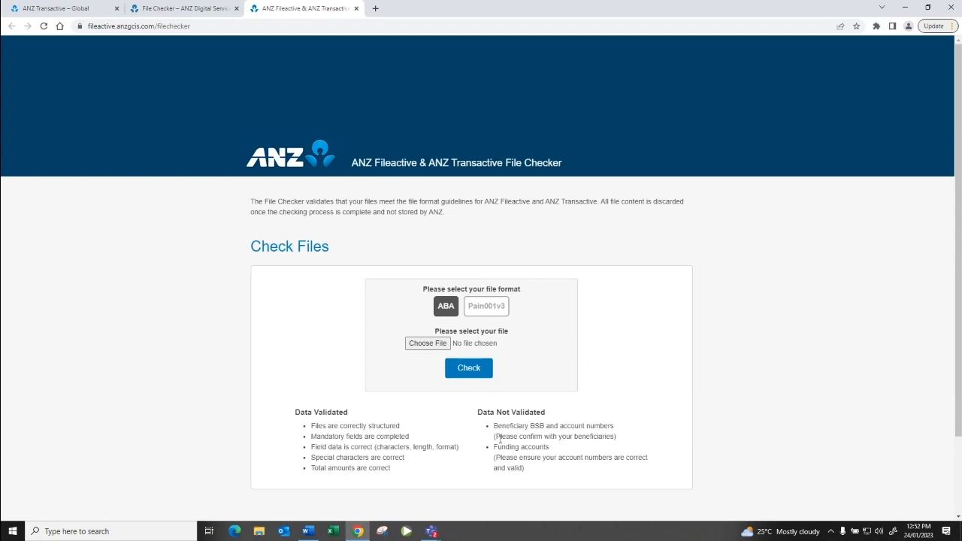
pyautogui.moveTo(493, 426); pyautogui.dragTo(610, 426)
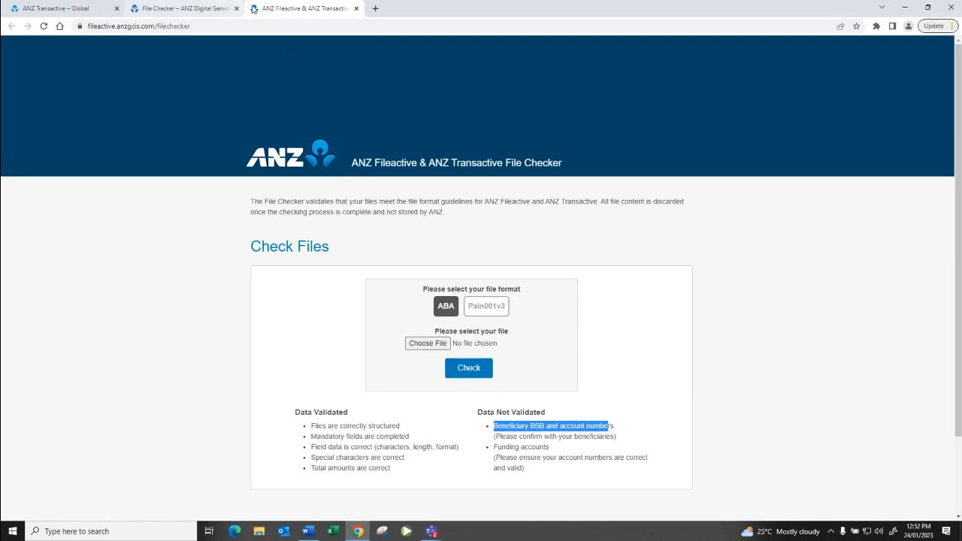
# Step: Return to the help home page and open the ANZ Digital Services Status Page through the promoted Status Page Overview article
pyautogui.click(193, 14)
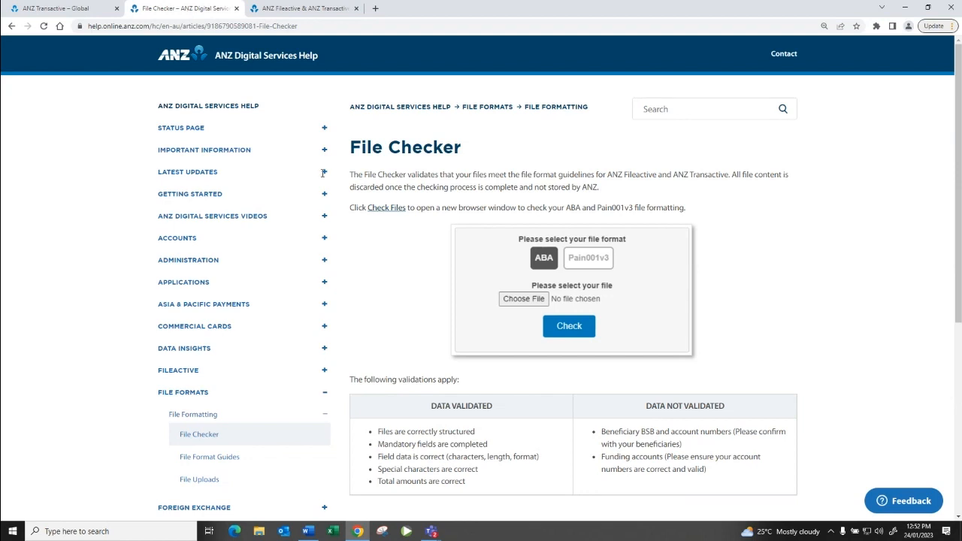
pyautogui.click(290, 55)
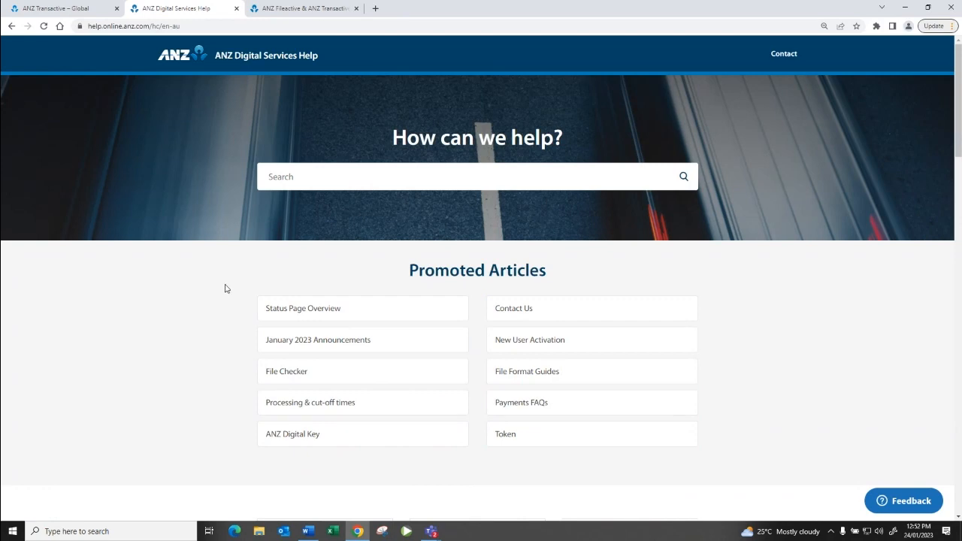
pyautogui.click(310, 313)
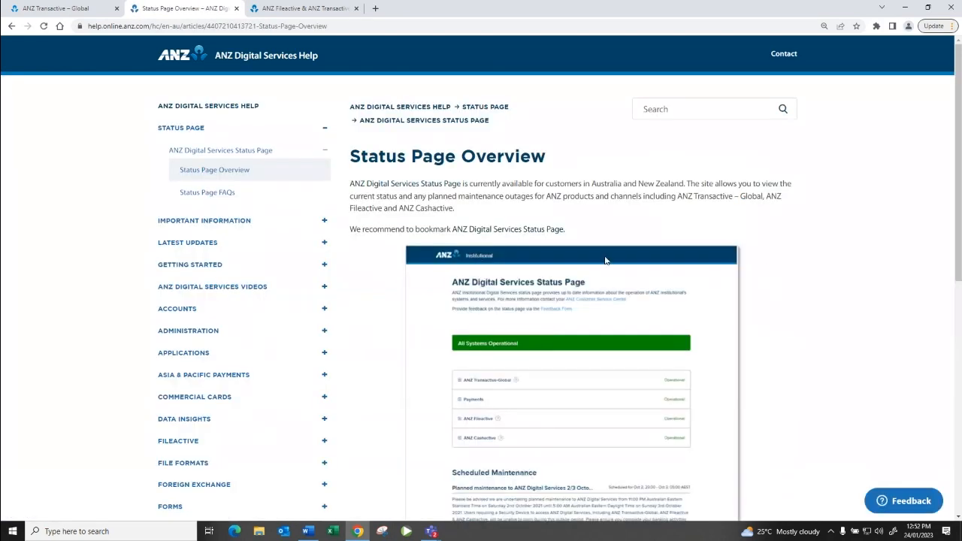
pyautogui.click(404, 185)
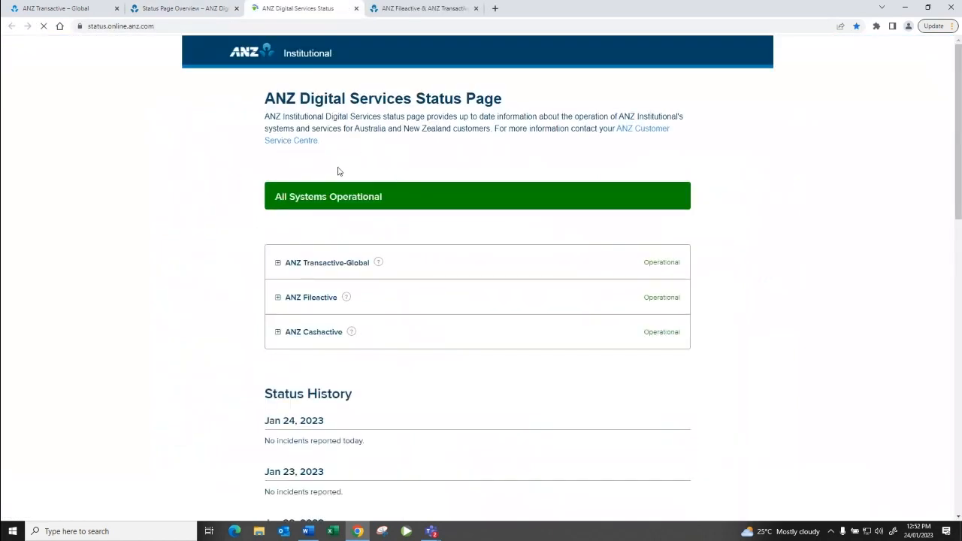
# Step: Expand ANZ Transactive-Global on the status page and check the status of its login, accounts and Payments services
pyautogui.click(279, 265)
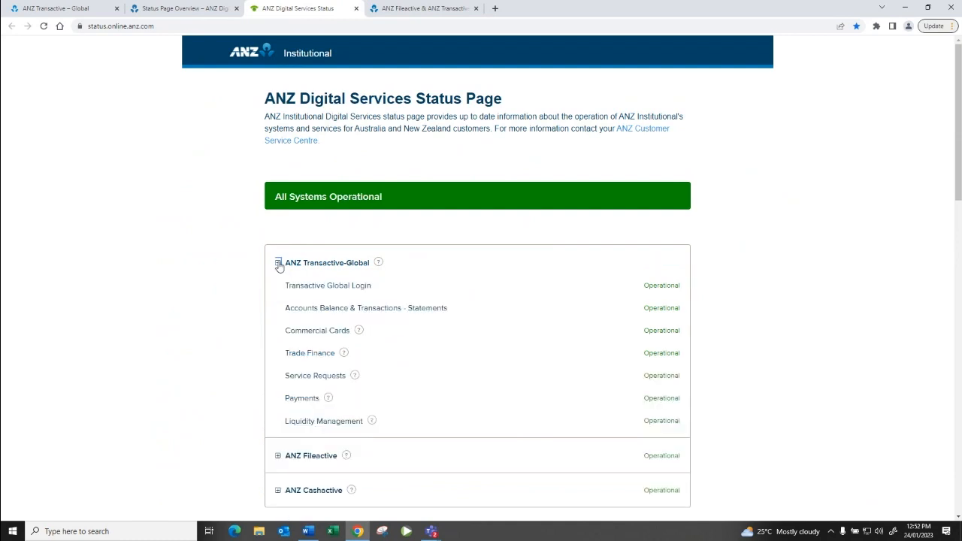
pyautogui.doubleClick(663, 286)
pyautogui.click(667, 306)
pyautogui.doubleClick(660, 399)
pyautogui.click(204, 11)
pyautogui.click(281, 9)
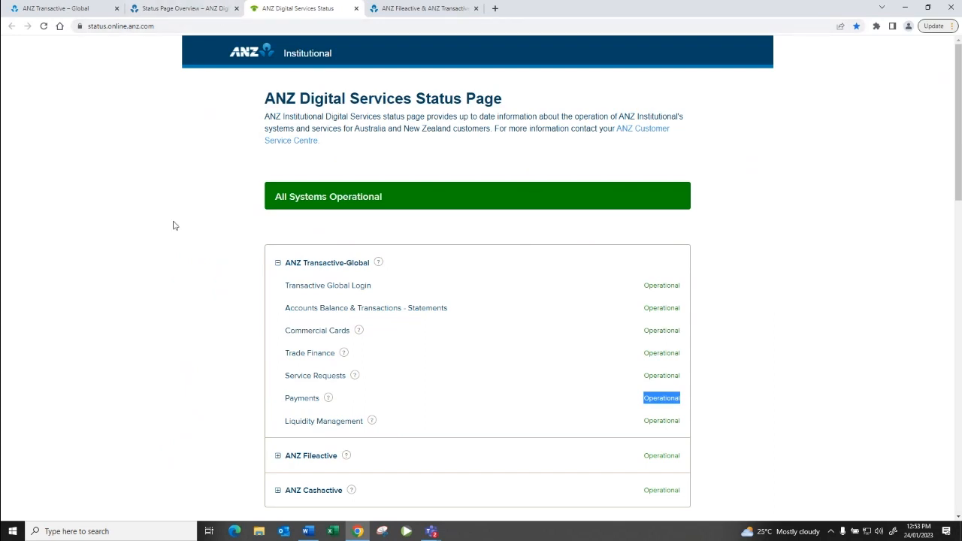
# Step: Switch back to ANZ Transactive – Global and go to its home workspace
pyautogui.click(167, 10)
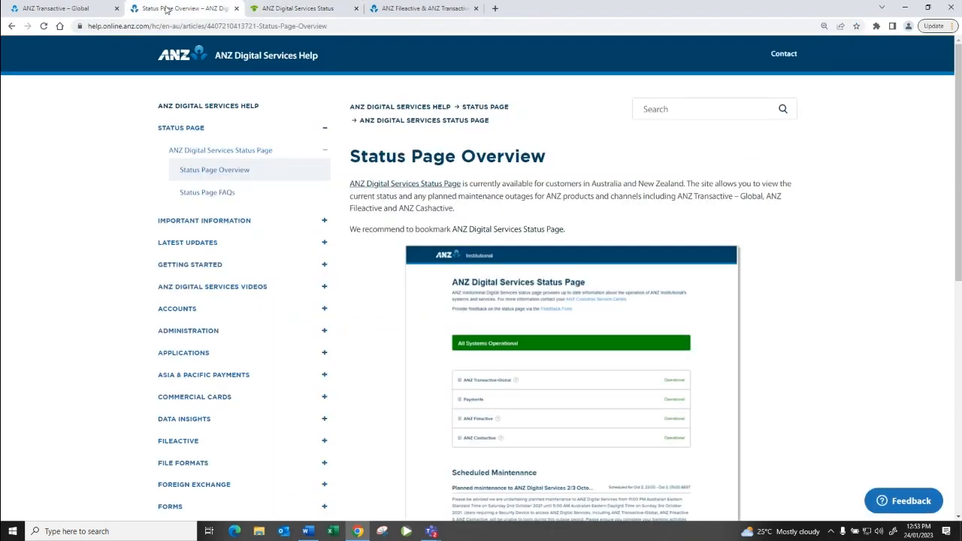
pyautogui.click(73, 10)
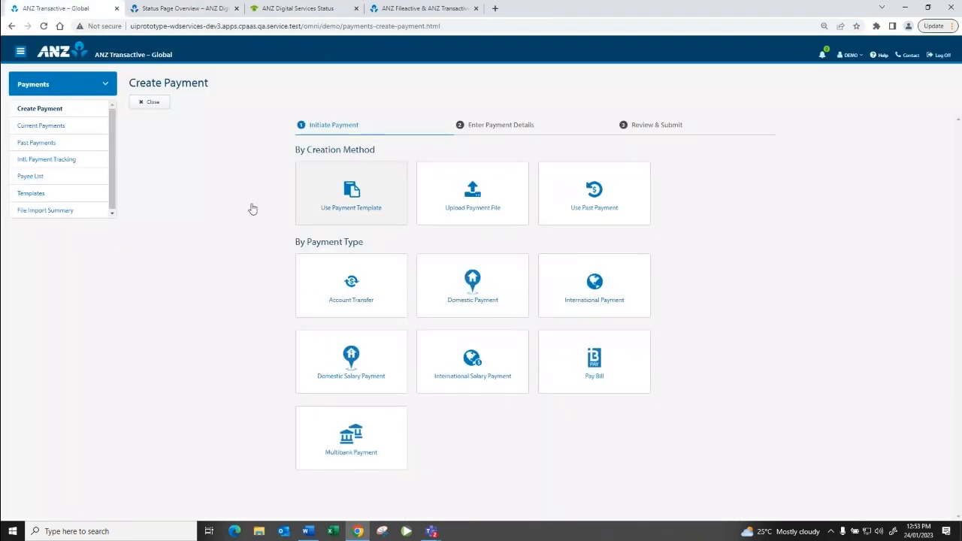
pyautogui.click(67, 52)
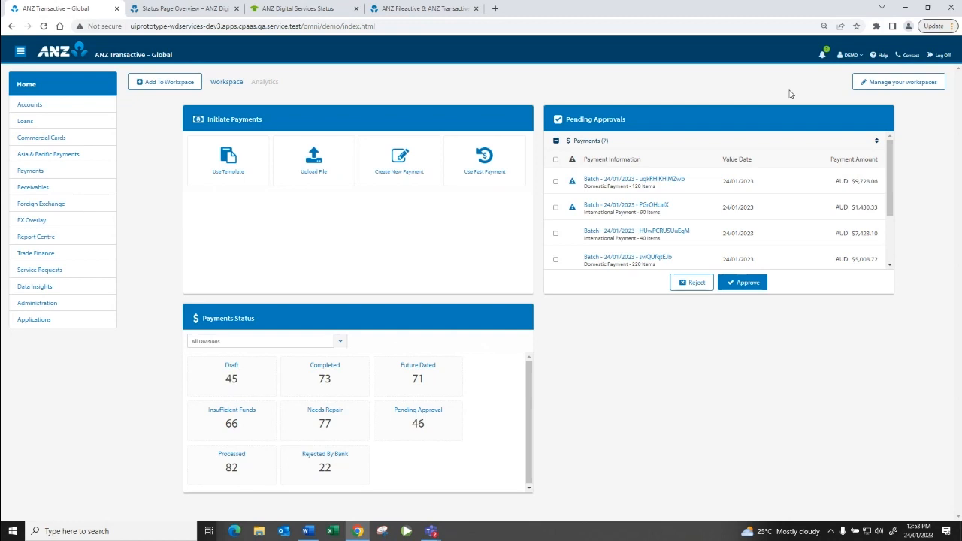
# Step: View the one-time contact details for Transactive Global Support & Payments in the Australia region, and close the contact window
pyautogui.click(911, 55)
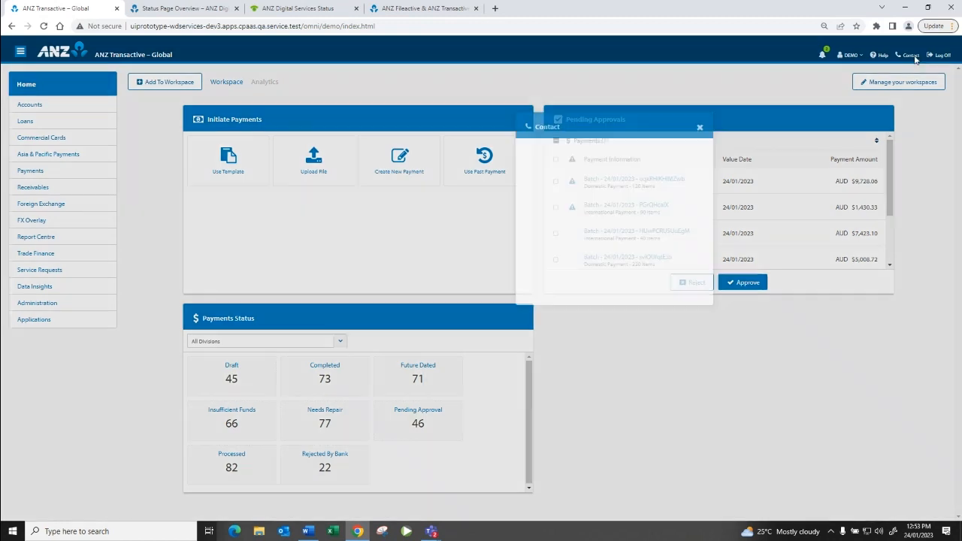
pyautogui.click(515, 224)
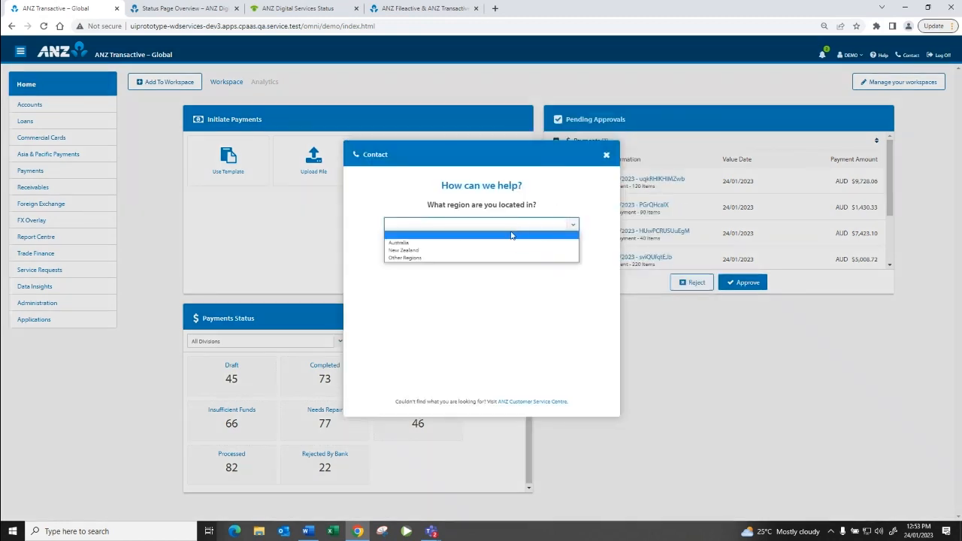
pyautogui.click(517, 241)
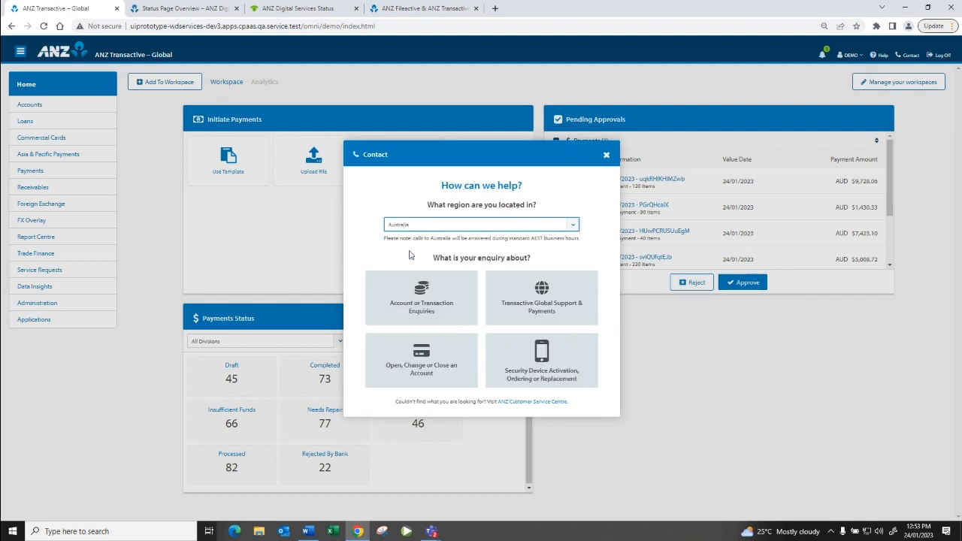
pyautogui.click(540, 308)
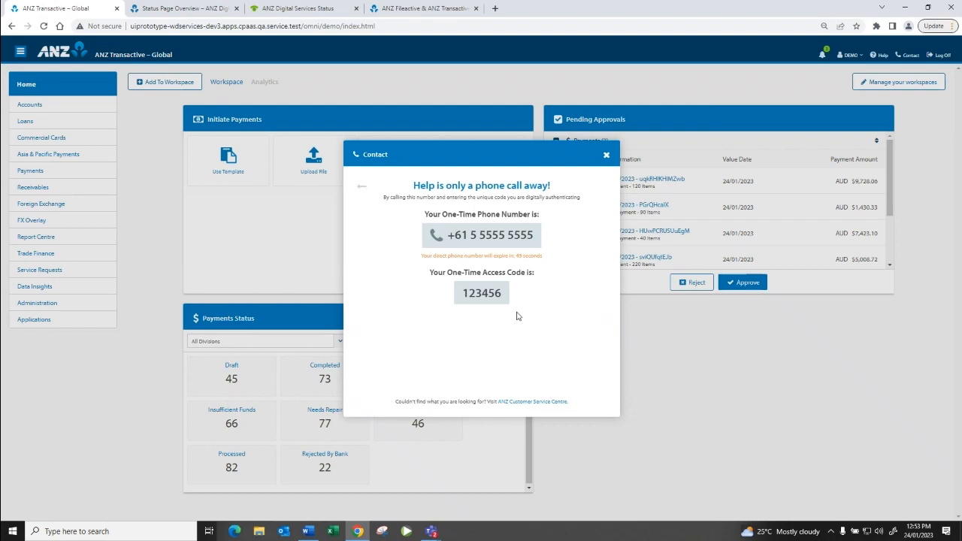
pyautogui.click(608, 157)
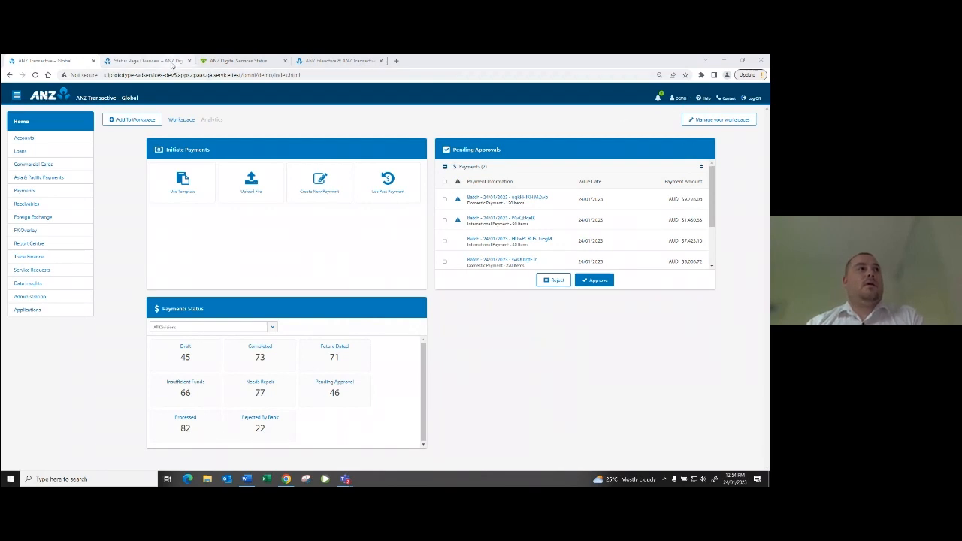
# Step: Return to the help site's home page and open the upcoming webinar registration article from the Webinar Series section
pyautogui.click(148, 60)
pyautogui.click(180, 99)
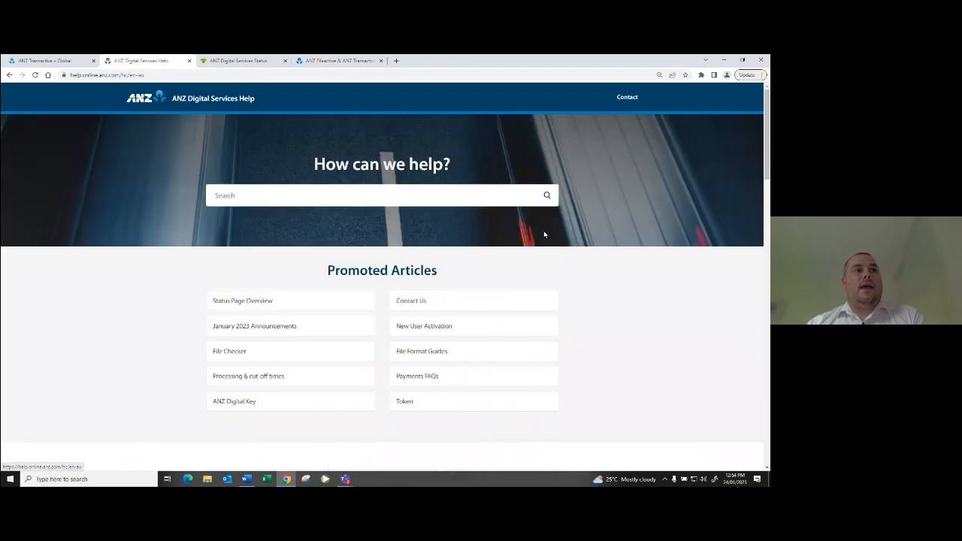
pyautogui.scroll(-3, 601, 335)
pyautogui.scroll(-3, 629, 342)
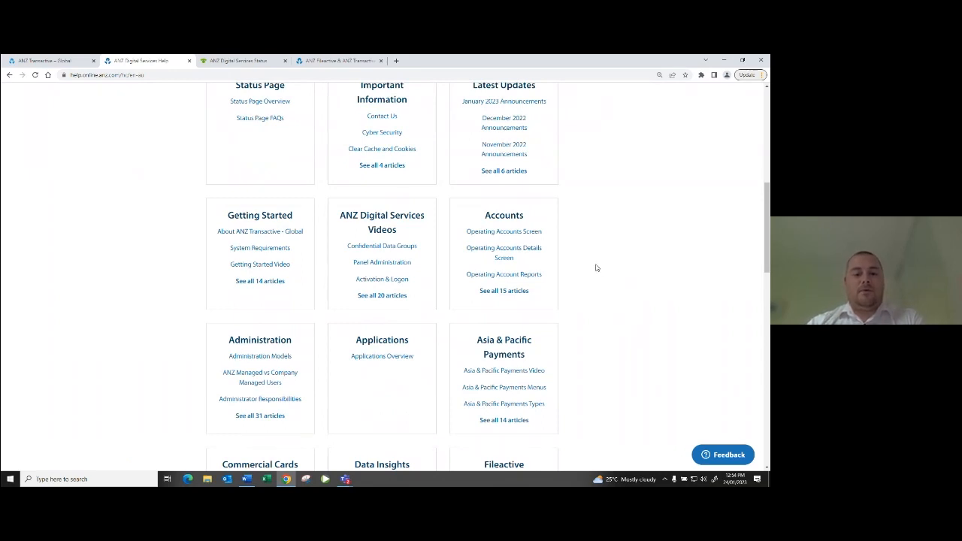
pyautogui.scroll(-5, 597, 268)
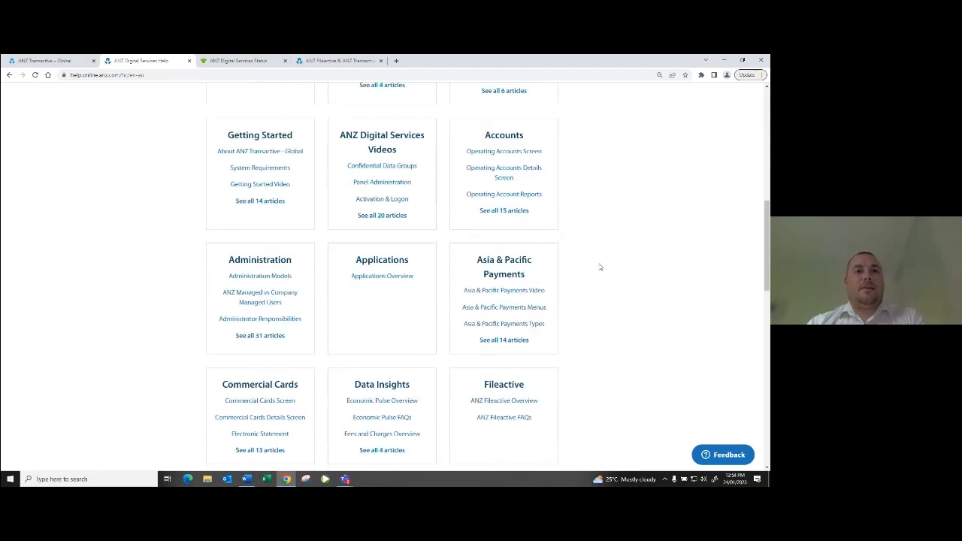
pyautogui.scroll(-10, 600, 266)
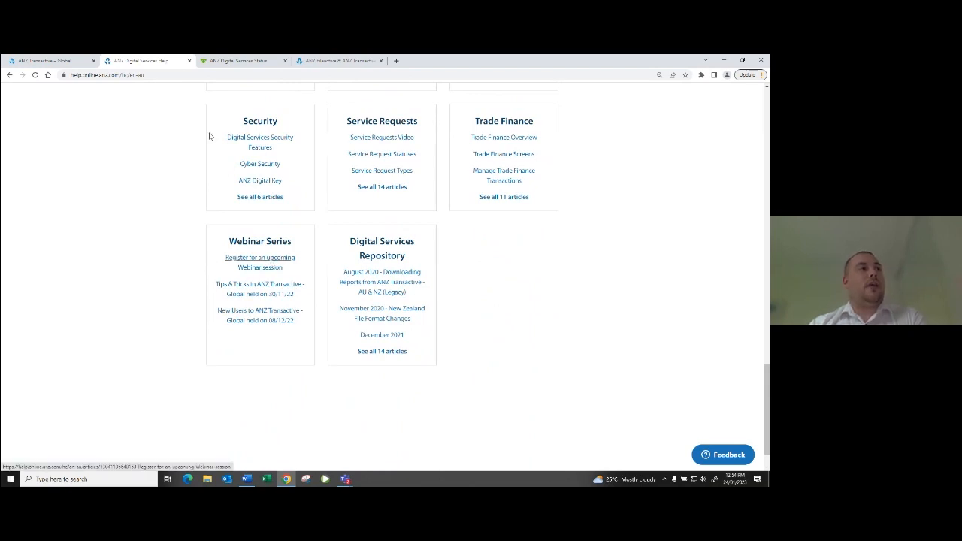
pyautogui.click(246, 260)
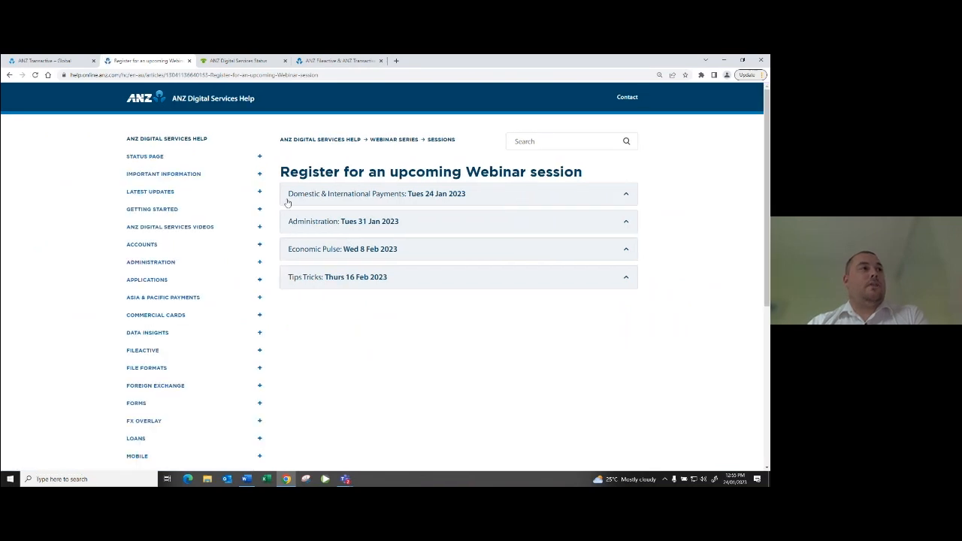
# Step: Go back to the help home page and find the past webinar articles in the Webinar Series section
pyautogui.click(155, 104)
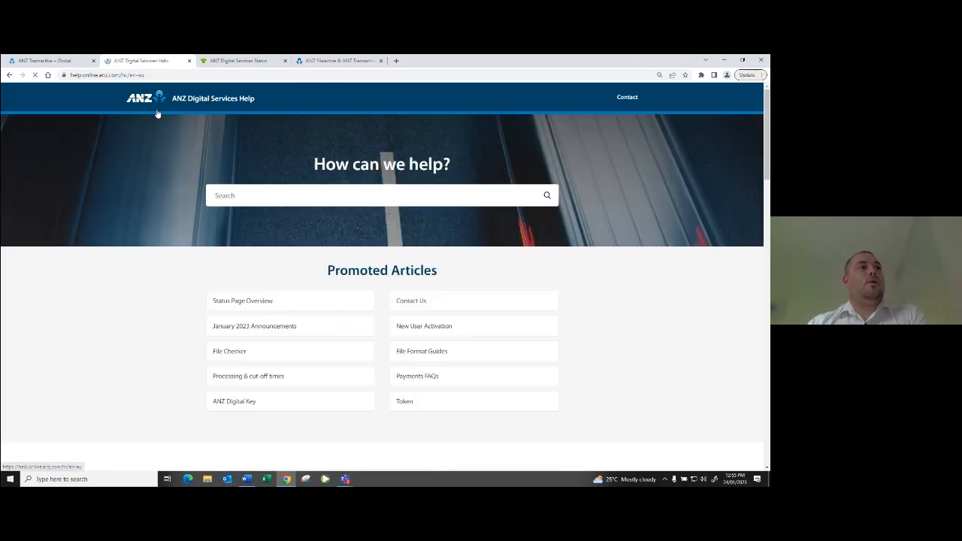
pyautogui.scroll(-1, 191, 295)
pyautogui.scroll(-15, 191, 295)
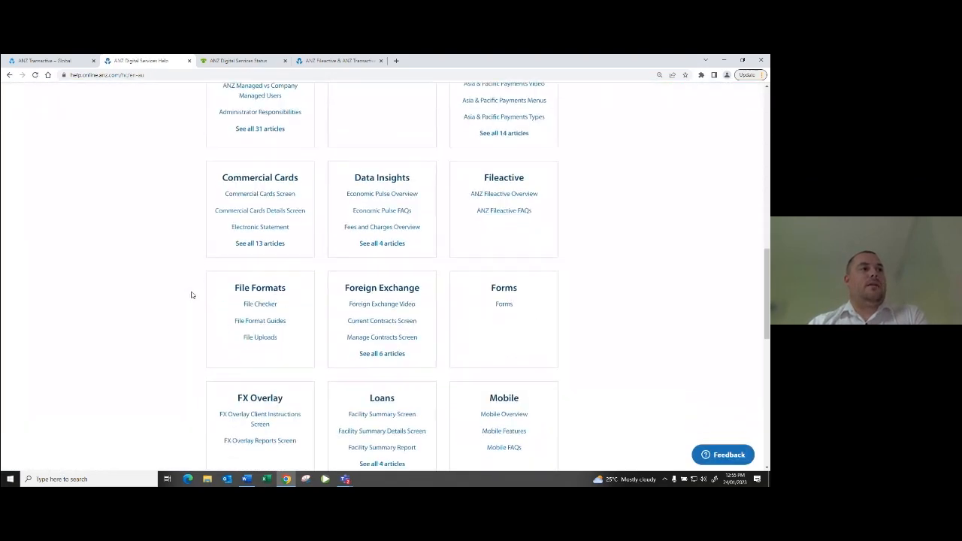
pyautogui.scroll(-3, 192, 295)
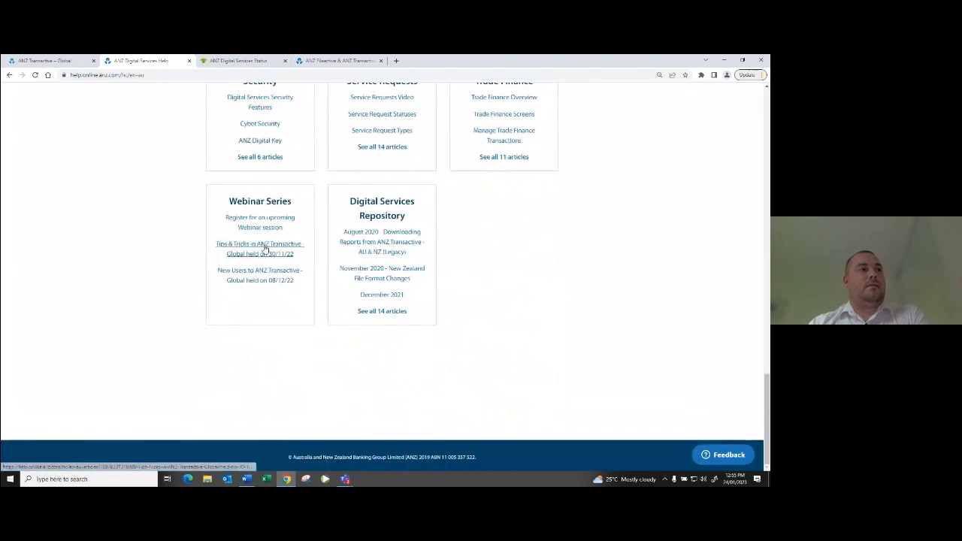